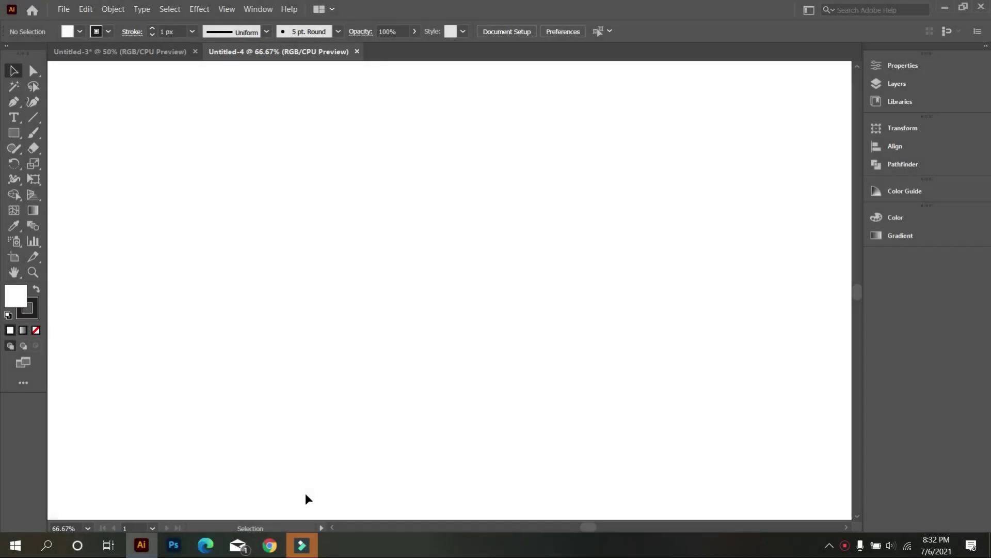
# Step: Search Google for 'butterfly' and show the image results
pyautogui.click(271, 546)
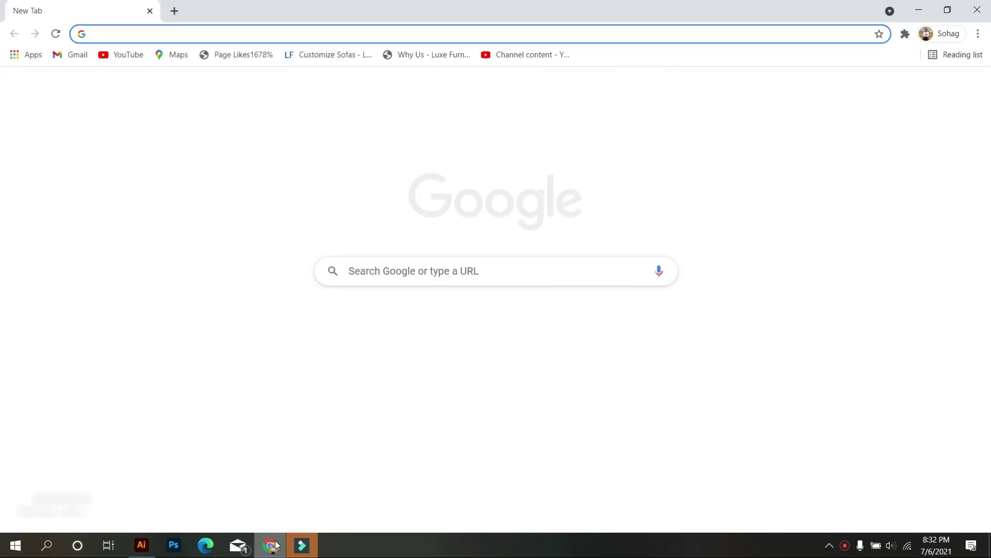
pyautogui.click(432, 275)
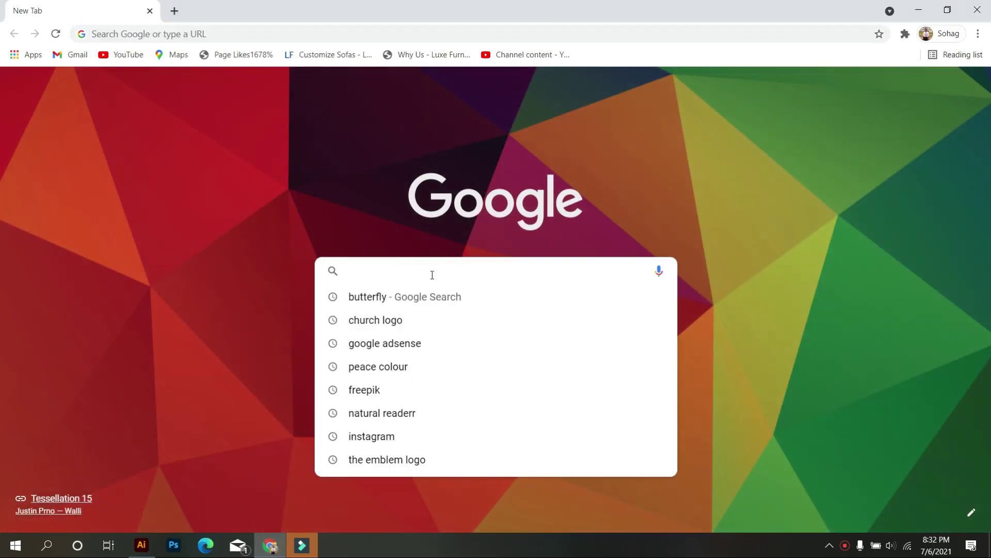
pyautogui.write('b')
pyautogui.click(431, 274)
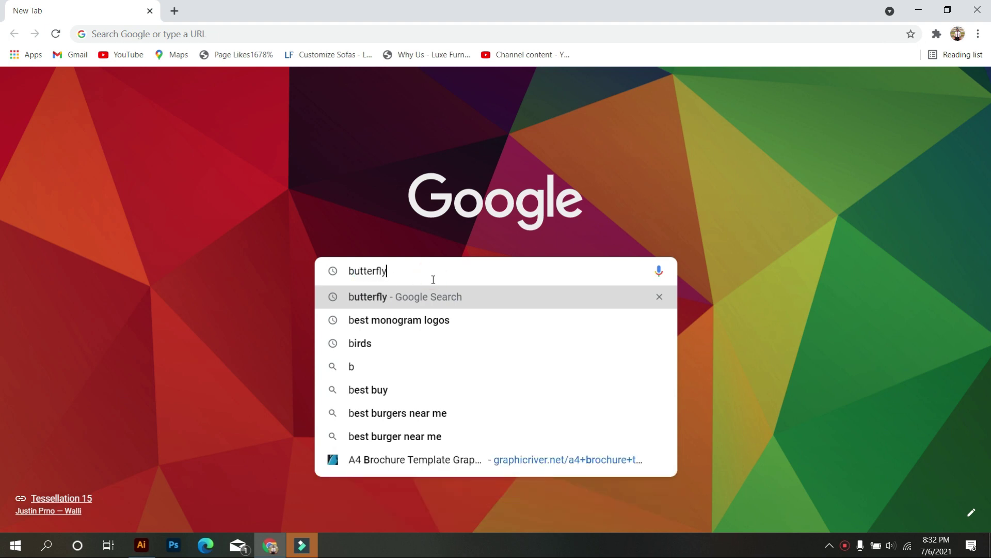
pyautogui.press('Return')
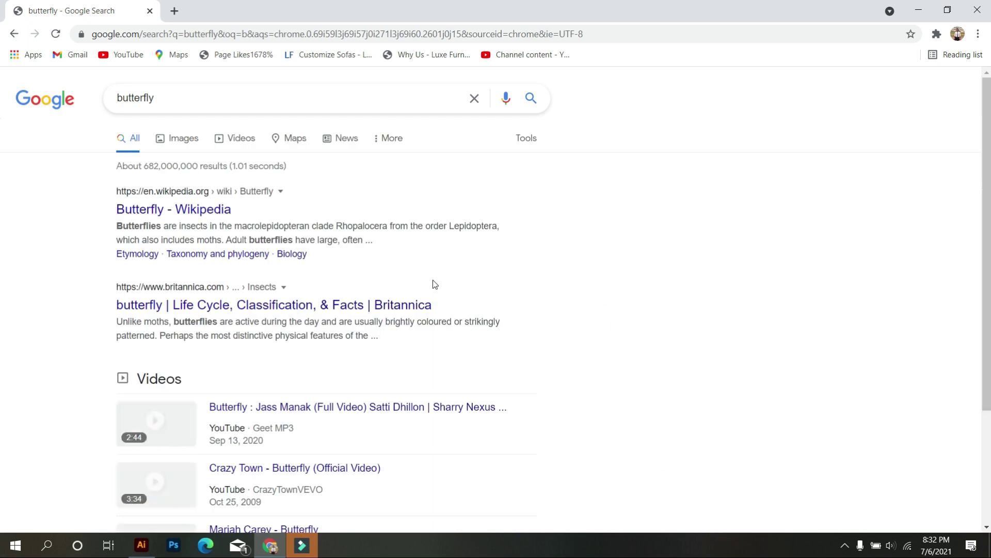
pyautogui.click(188, 144)
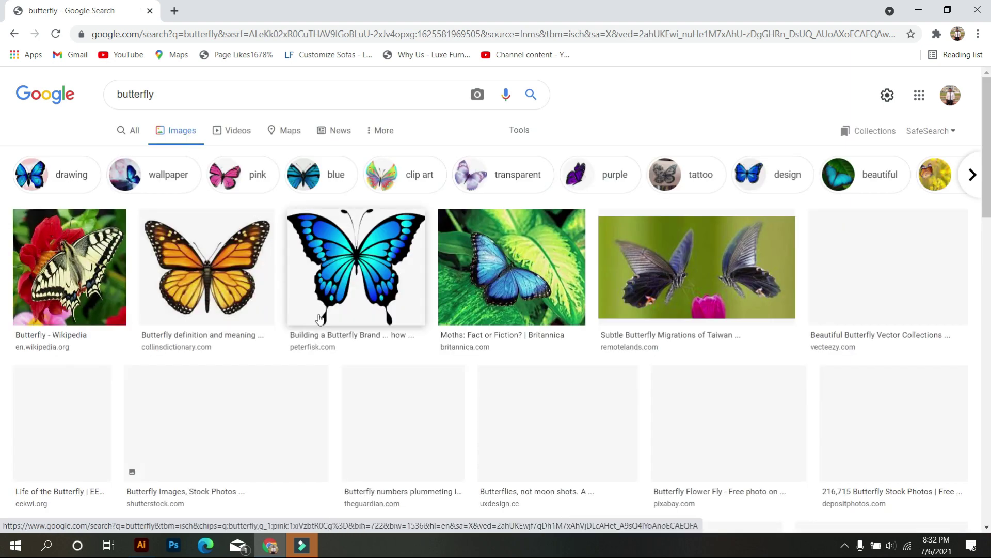
# Step: Browse the butterfly image results and preview the monarch butterfly picture
pyautogui.scroll(-3, 533, 337)
pyautogui.scroll(3, 533, 336)
pyautogui.scroll(-2, 536, 336)
pyautogui.scroll(-1, 536, 336)
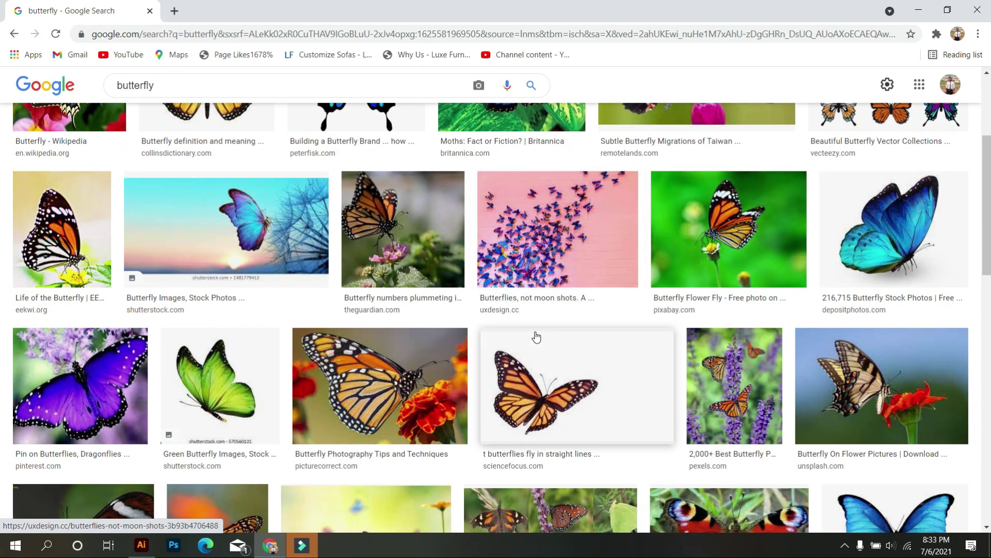
pyautogui.scroll(-2, 536, 336)
pyautogui.scroll(-1, 536, 336)
pyautogui.scroll(-2, 536, 336)
pyautogui.scroll(-1, 536, 336)
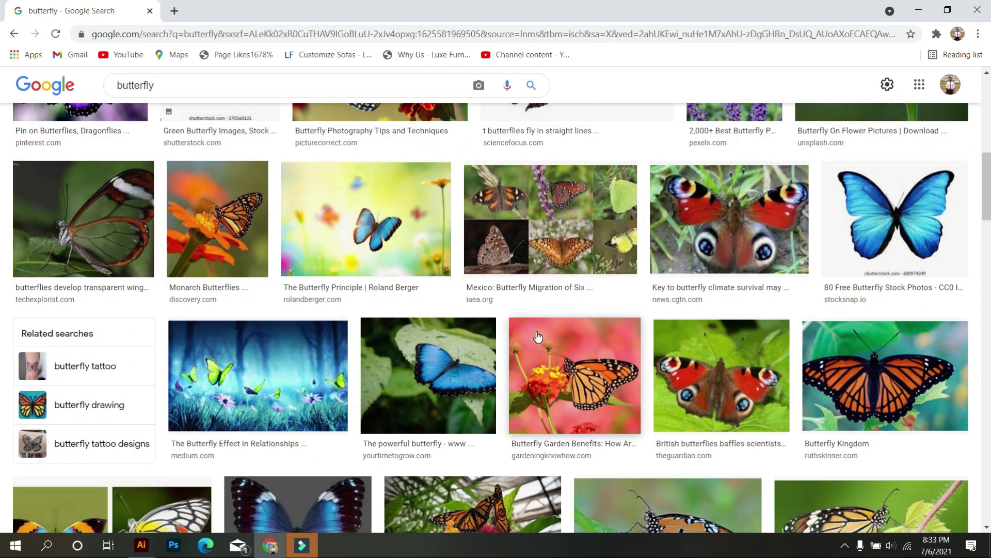
pyautogui.scroll(-3, 537, 337)
pyautogui.scroll(-1, 538, 336)
pyautogui.scroll(-3, 539, 336)
pyautogui.scroll(-1, 539, 338)
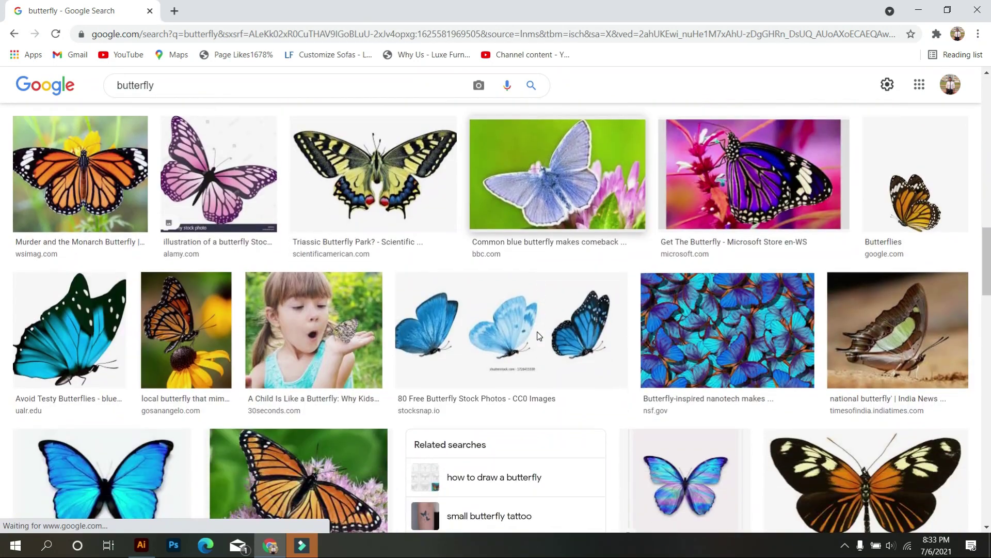
pyautogui.scroll(-5, 540, 341)
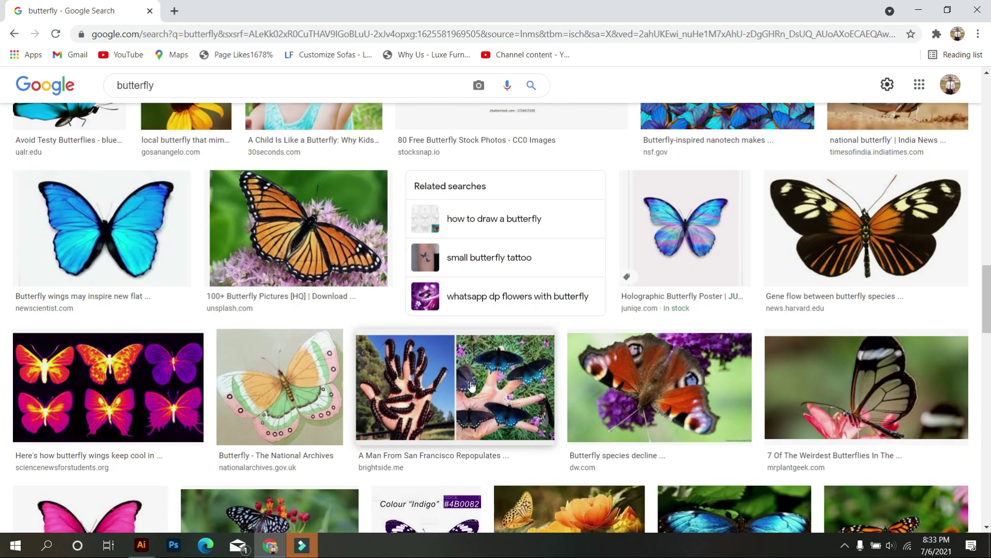
pyautogui.scroll(2, 467, 385)
pyautogui.scroll(4, 439, 387)
pyautogui.scroll(8, 437, 390)
pyautogui.scroll(5, 434, 391)
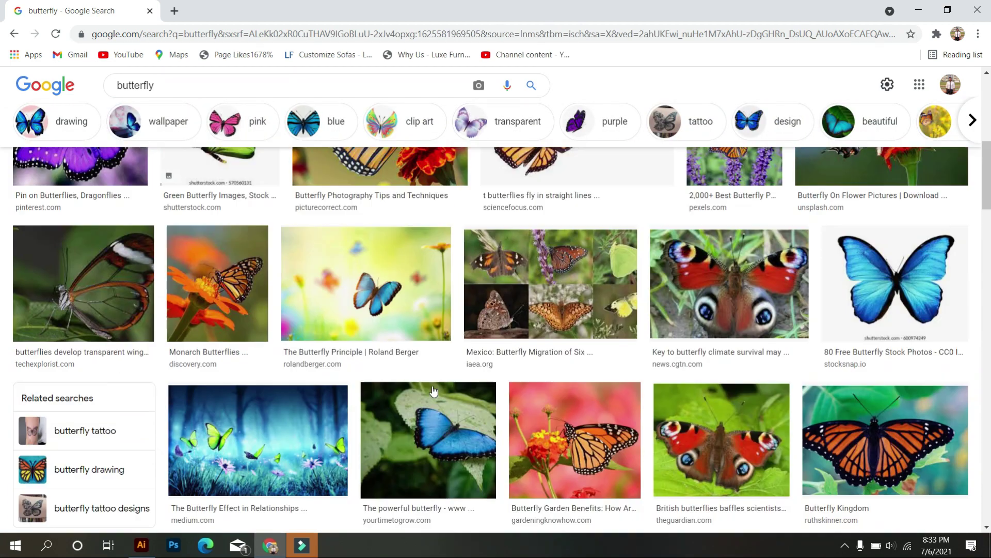
pyautogui.scroll(5, 433, 391)
pyautogui.scroll(3, 433, 391)
pyautogui.scroll(1, 433, 391)
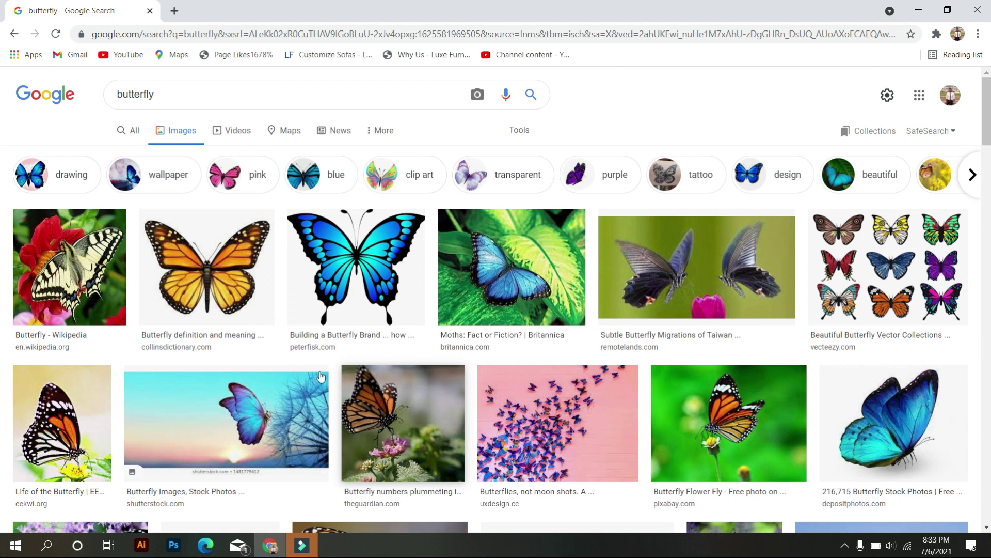
pyautogui.click(228, 288)
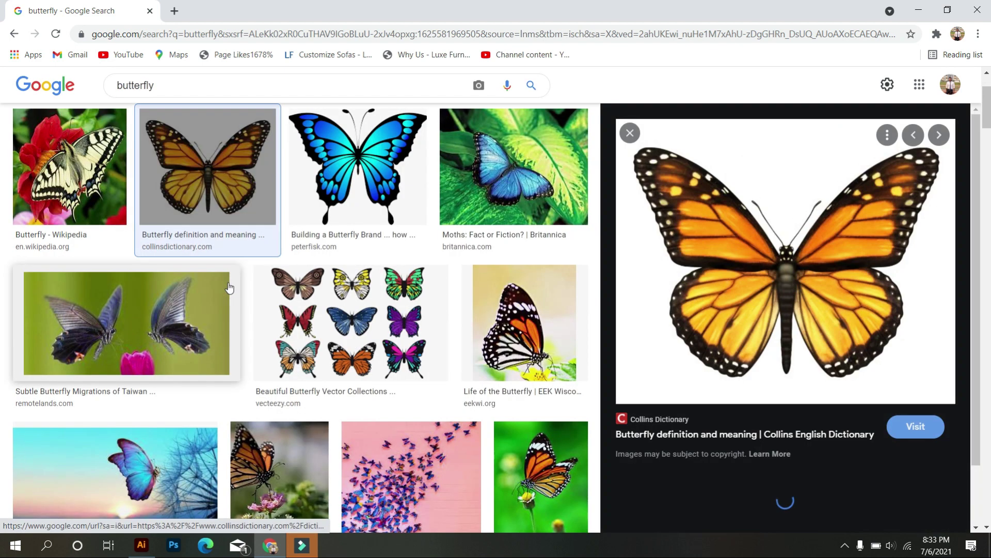
# Step: Save the previewed monarch picture to Downloads as a JPG
pyautogui.rightClick(745, 223)
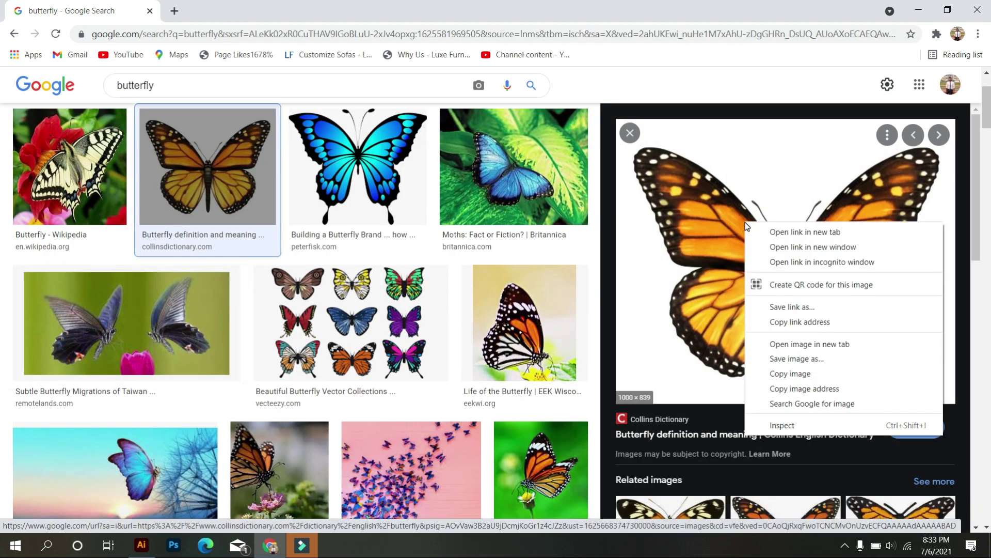
pyautogui.click(809, 359)
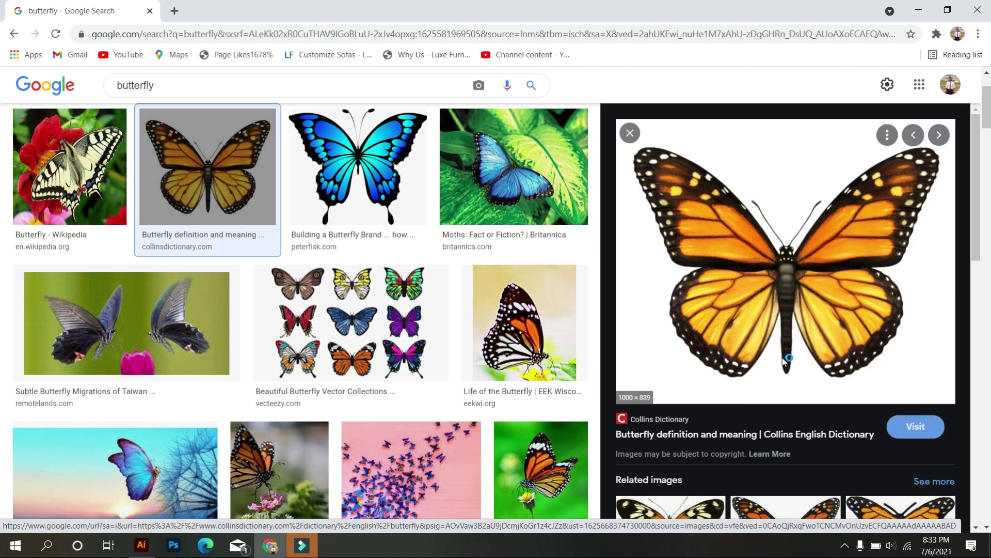
pyautogui.click(692, 408)
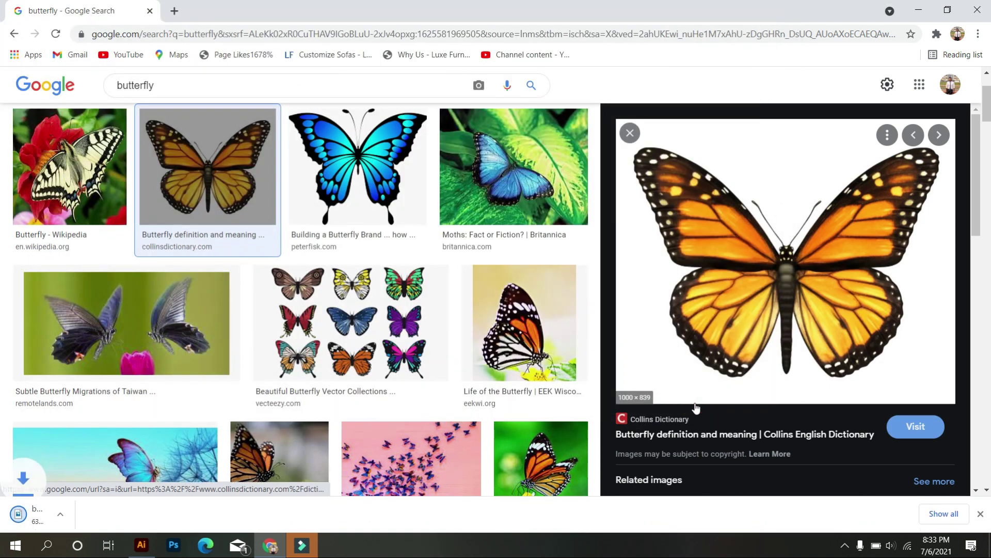
pyautogui.click(630, 133)
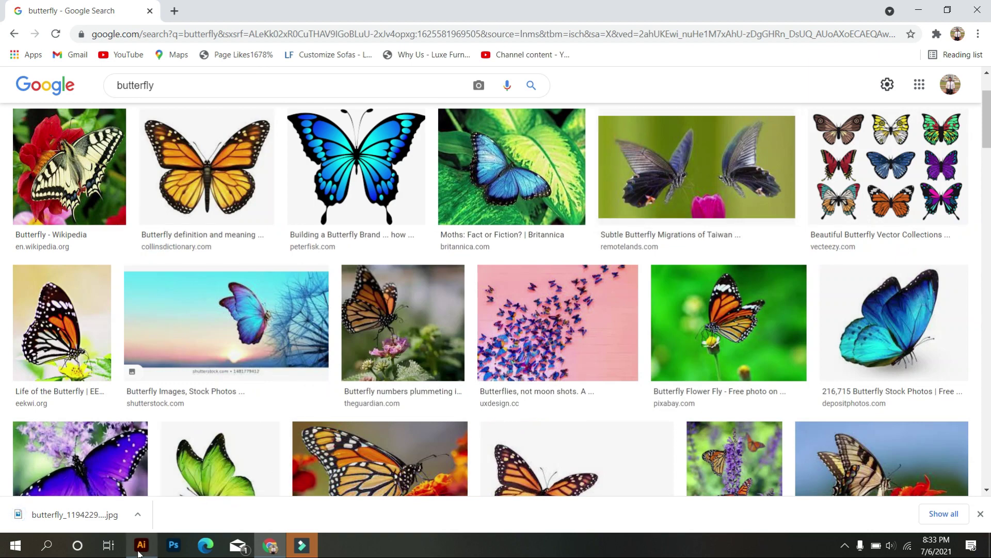
pyautogui.click(141, 547)
# Step: Place the downloaded butterfly JPG large on the artboard
pyautogui.click(63, 9)
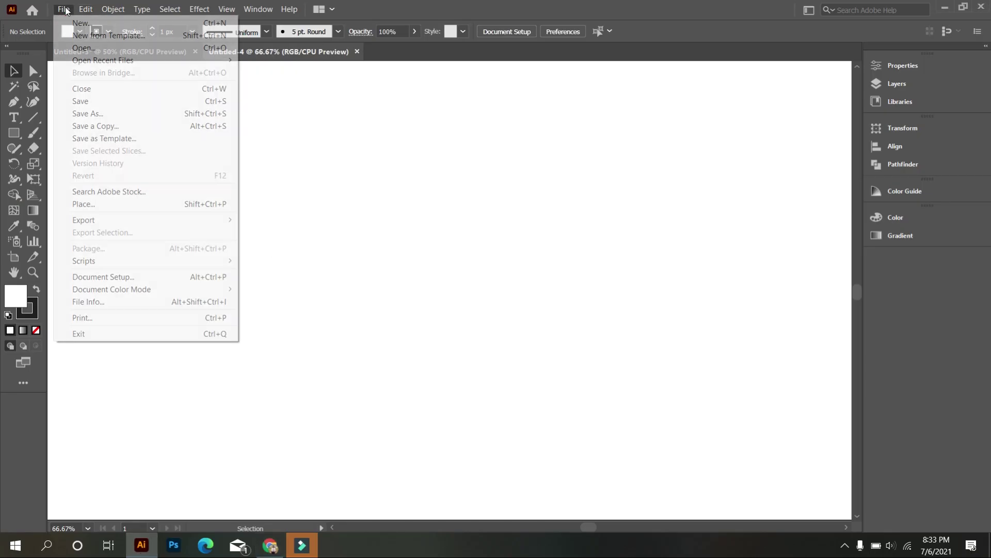
pyautogui.click(110, 204)
pyautogui.click(152, 113)
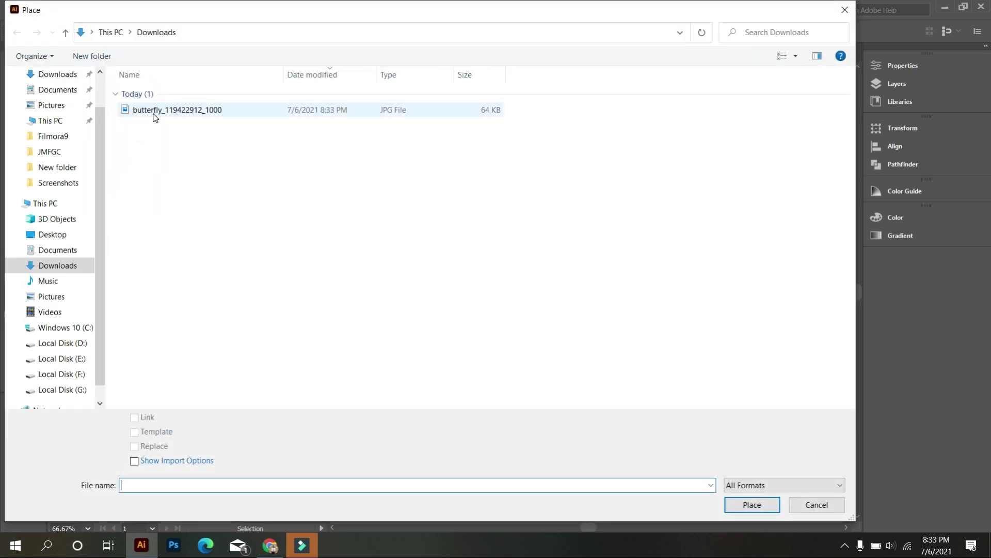
pyautogui.click(751, 504)
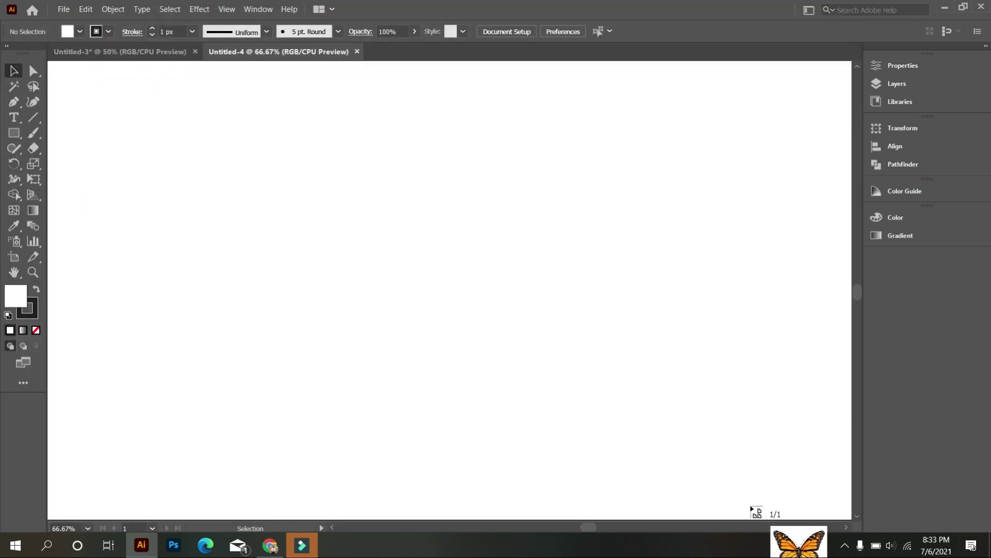
pyautogui.moveTo(383, 279); pyautogui.dragTo(541, 390)
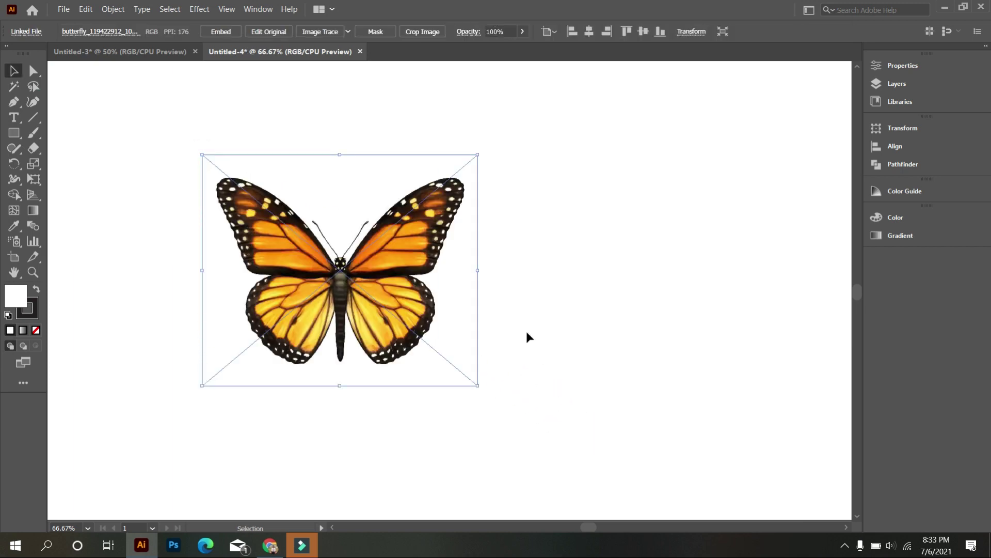
pyautogui.click(522, 327)
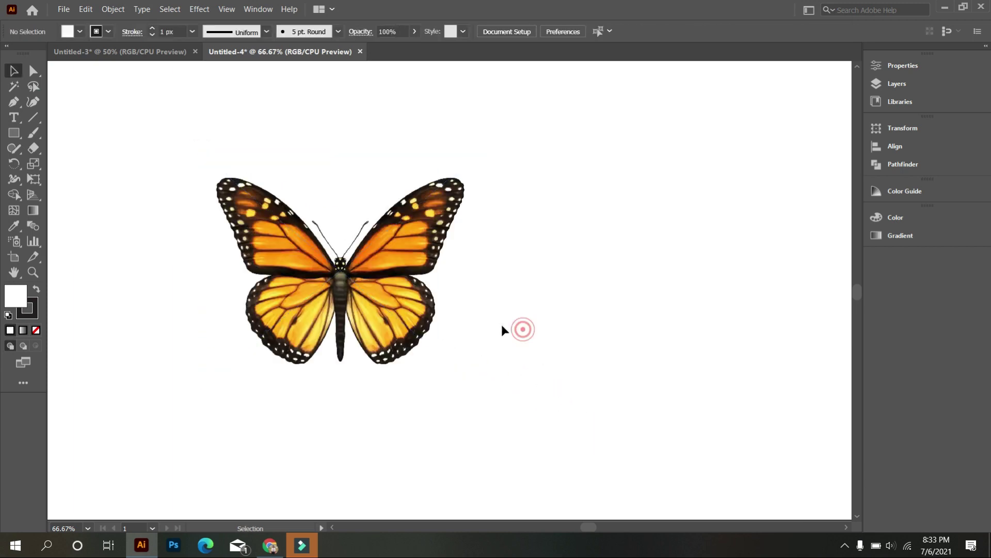
# Step: Move the butterfly image off the artboard to its left
pyautogui.scroll(-1, 499, 324)
pyautogui.moveTo(437, 313); pyautogui.dragTo(404, 315)
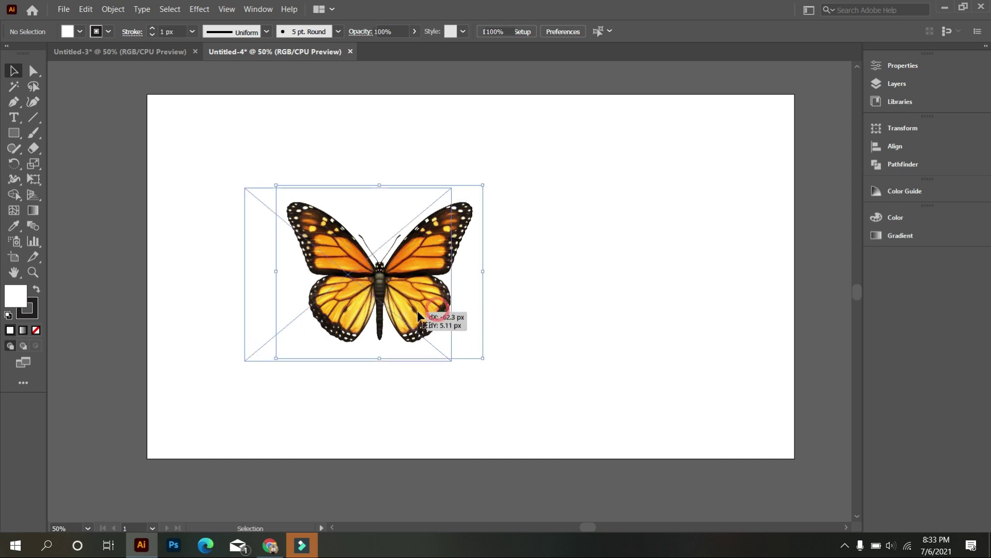
pyautogui.scroll(-1, 500, 307)
pyautogui.moveTo(474, 348); pyautogui.dragTo(566, 350)
pyautogui.moveTo(478, 297); pyautogui.dragTo(269, 290)
pyautogui.scroll(3, 265, 289)
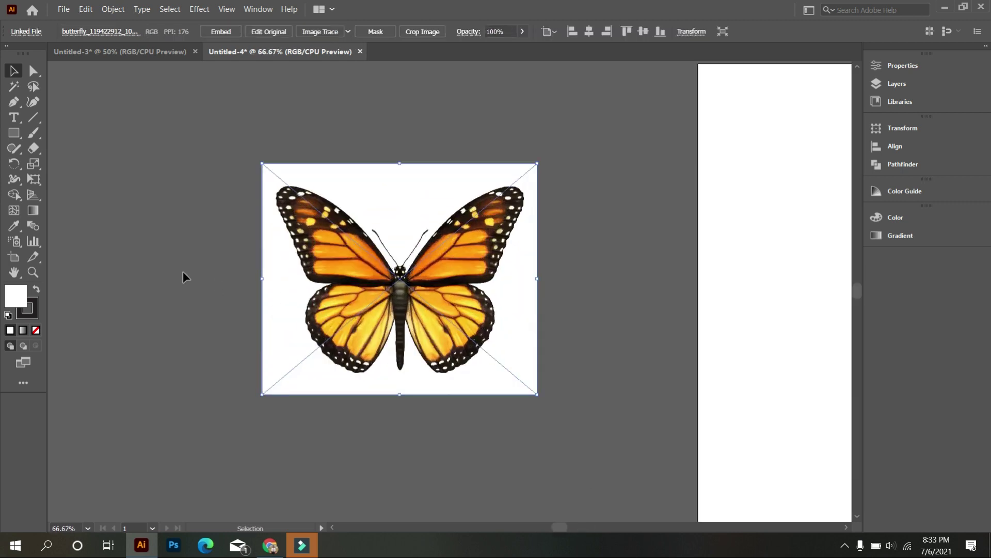
# Step: Select the butterfly image and fade it to 20% opacity
pyautogui.click(183, 271)
pyautogui.click(336, 299)
pyautogui.scroll(-20, 500, 32)
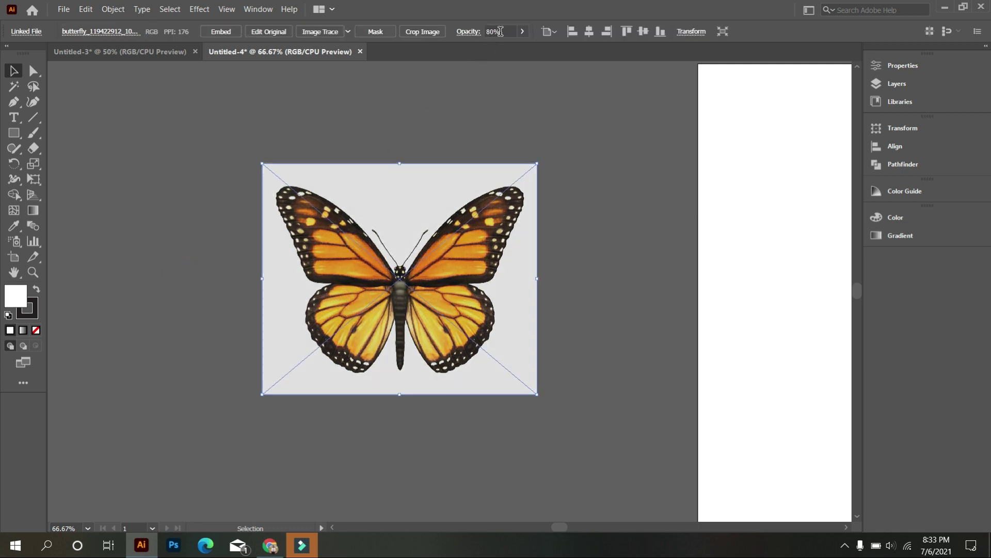
pyautogui.scroll(-10, 499, 32)
pyautogui.scroll(-10, 500, 31)
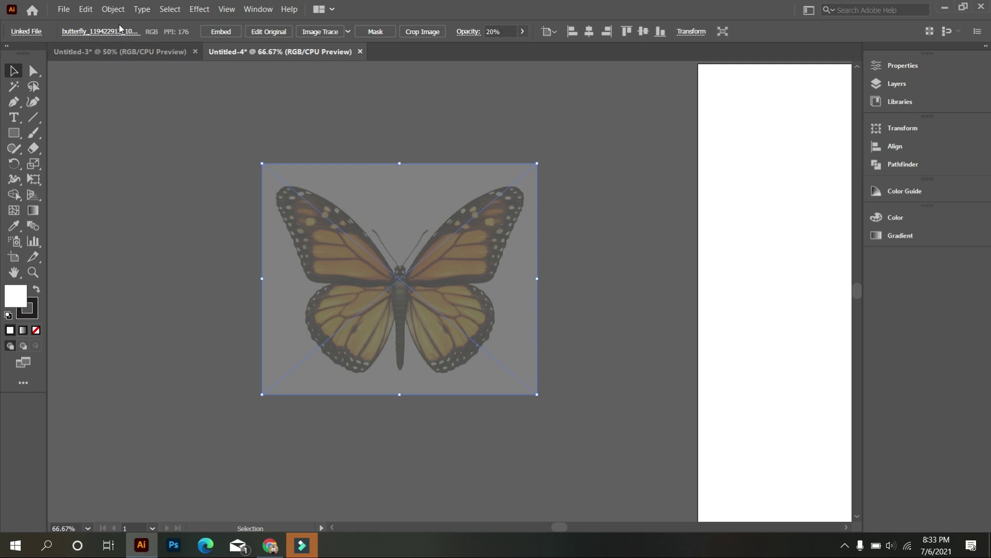
# Step: Lock the faded butterfly image so it stays fixed for tracing
pyautogui.click(114, 9)
pyautogui.moveTo(124, 89)
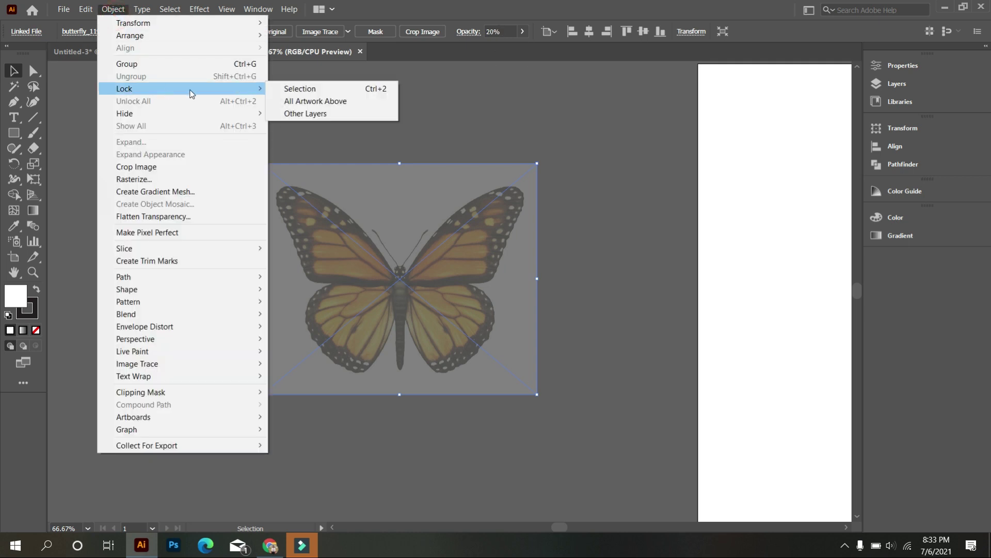
pyautogui.click(296, 89)
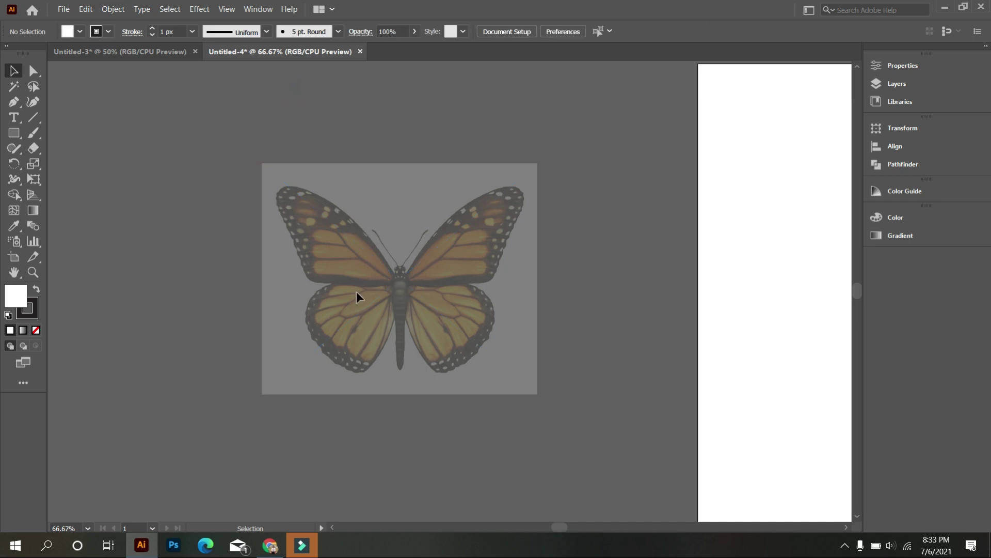
pyautogui.scroll(2, 356, 291)
pyautogui.scroll(-1, 393, 301)
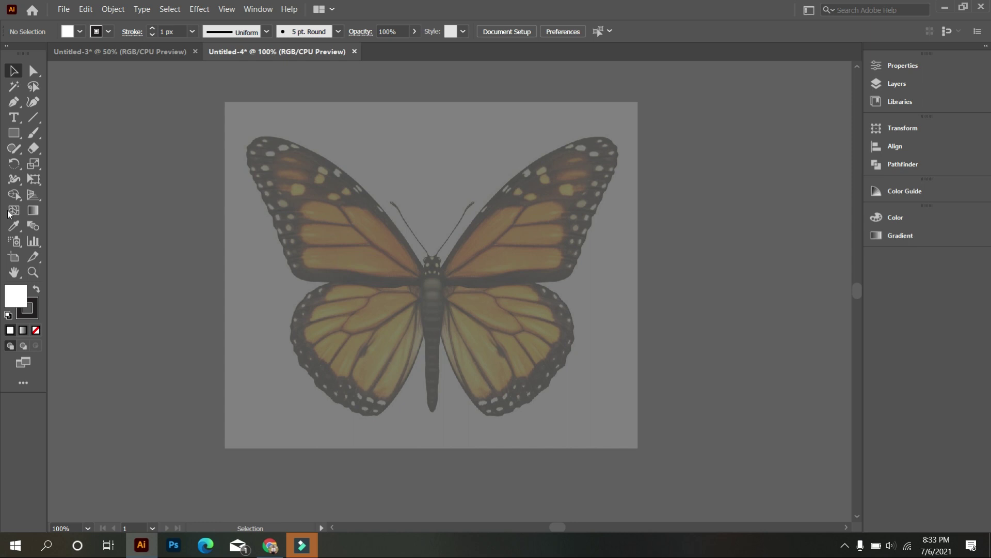
pyautogui.click(11, 135)
# Step: Draw a large unfilled circle over the left wing with a white 3 px outline
pyautogui.click(70, 169)
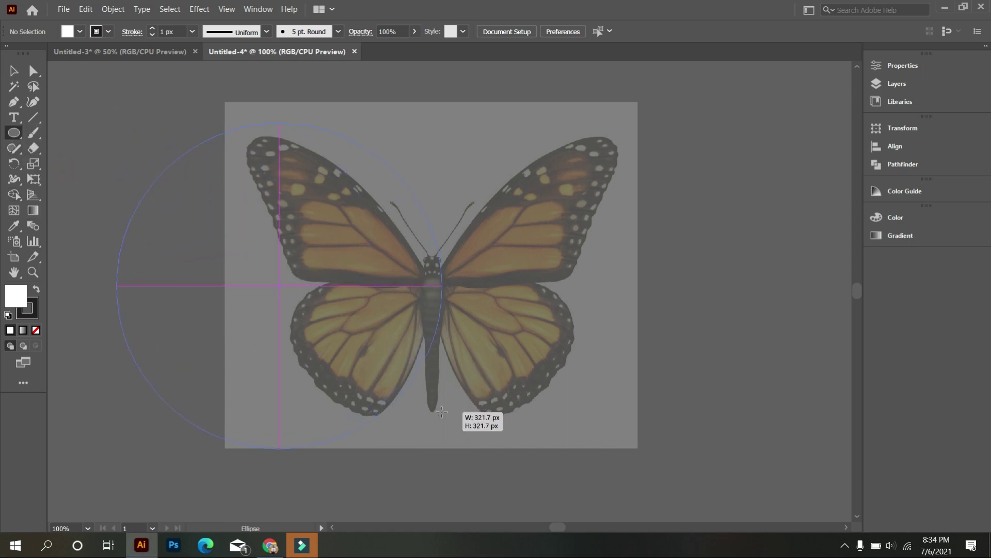
pyautogui.moveTo(232, 219); pyautogui.dragTo(502, 465)
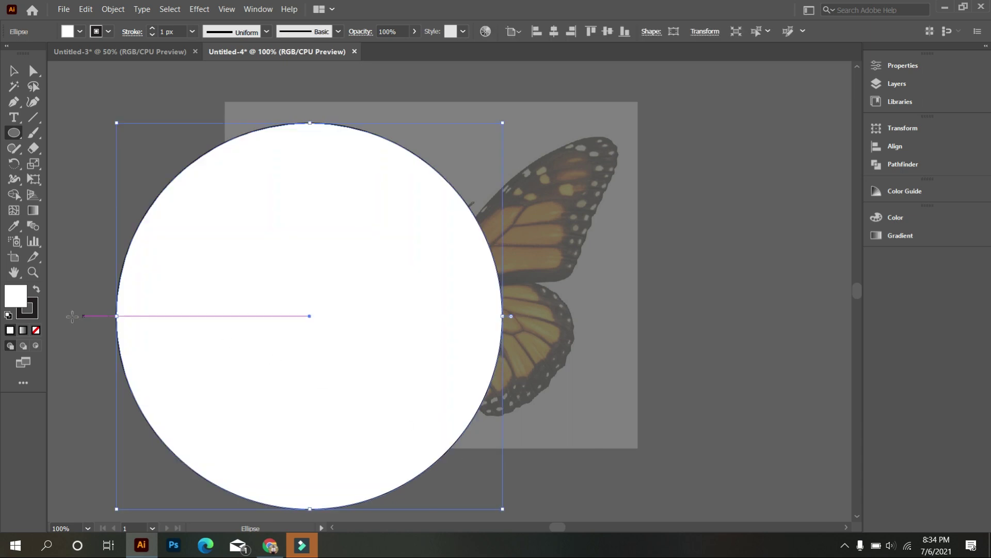
pyautogui.click(37, 332)
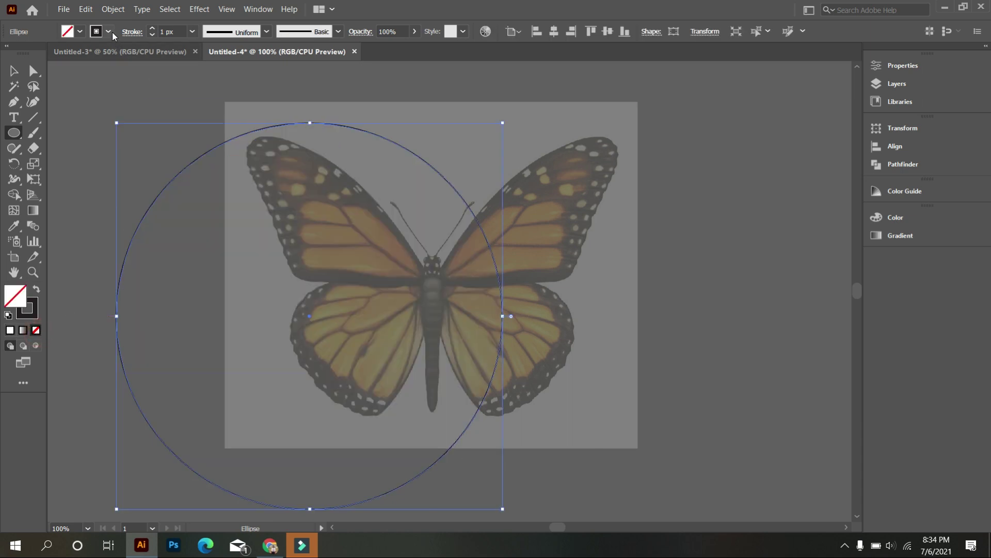
pyautogui.click(109, 31)
pyautogui.click(26, 55)
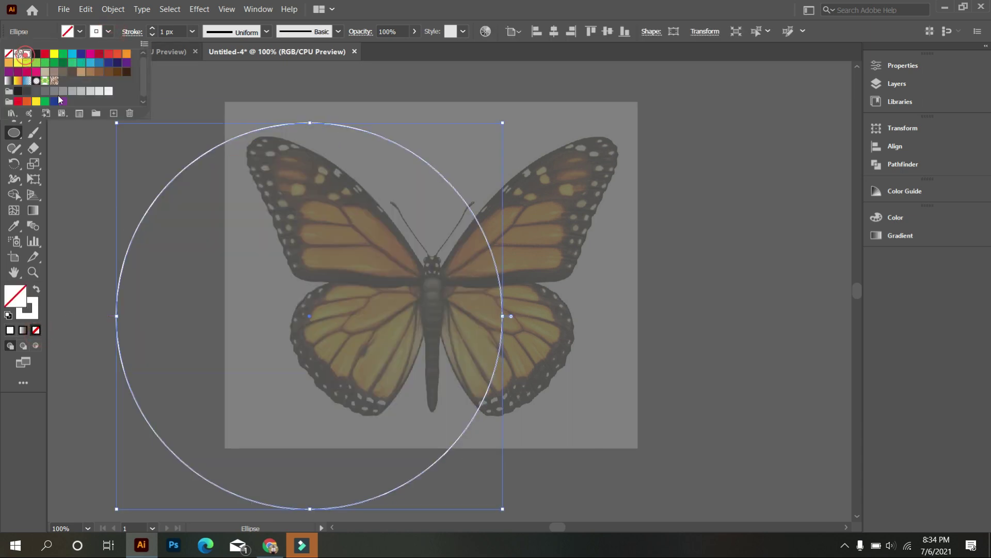
pyautogui.click(115, 197)
# Step: Move and rotate the circle so its edge runs along the butterfly's body
pyautogui.click(14, 72)
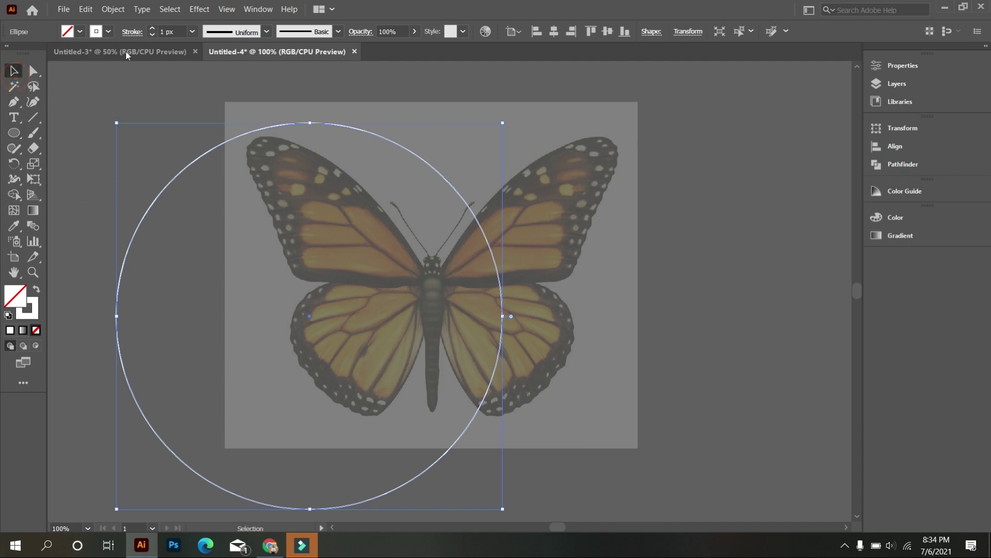
pyautogui.scroll(1, 169, 32)
pyautogui.scroll(1, 170, 32)
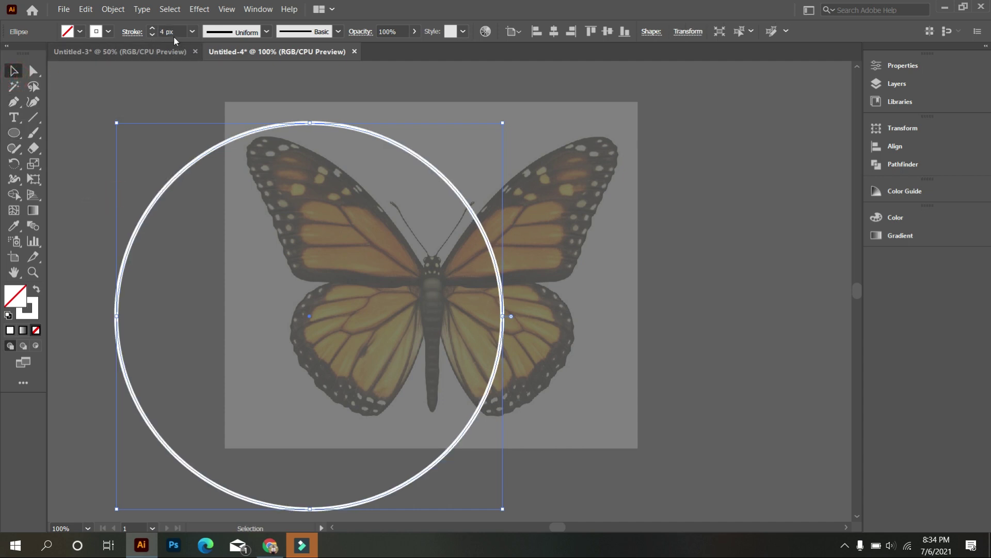
pyautogui.click(199, 194)
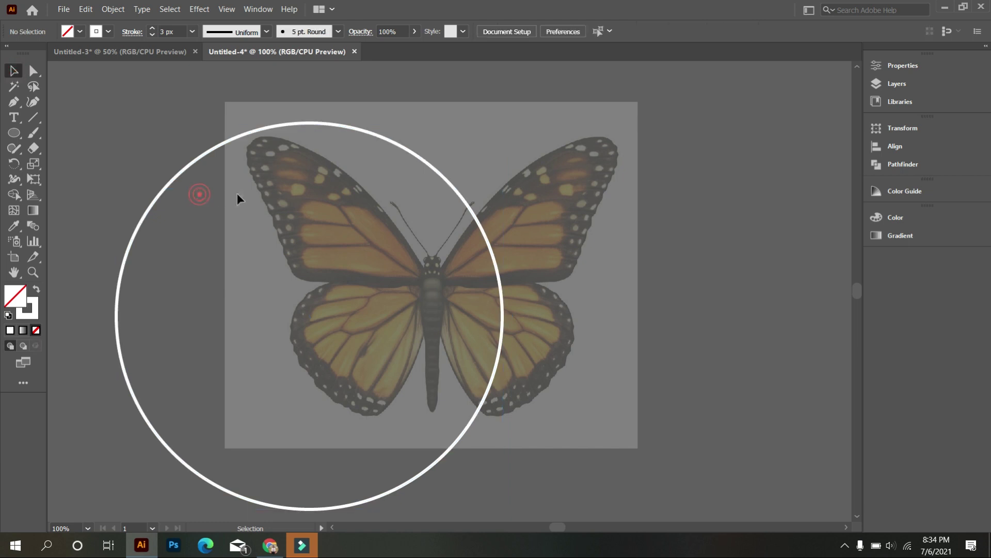
pyautogui.moveTo(456, 194); pyautogui.dragTo(386, 207)
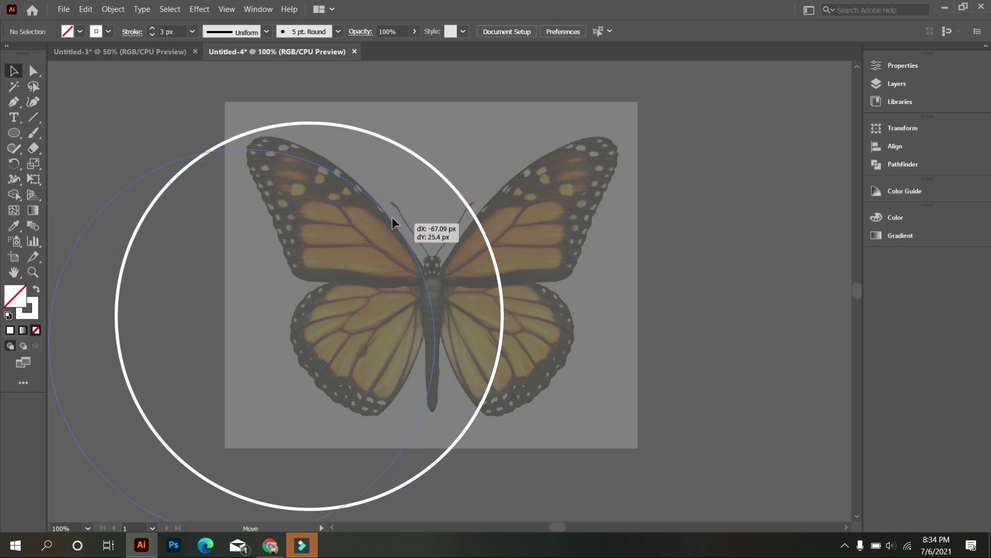
pyautogui.moveTo(387, 206)
pyautogui.mouseDown()
pyautogui.moveTo(416, 330)
pyautogui.moveTo(452, 325)
pyautogui.mouseUp()
pyautogui.scroll(-1, 464, 292)
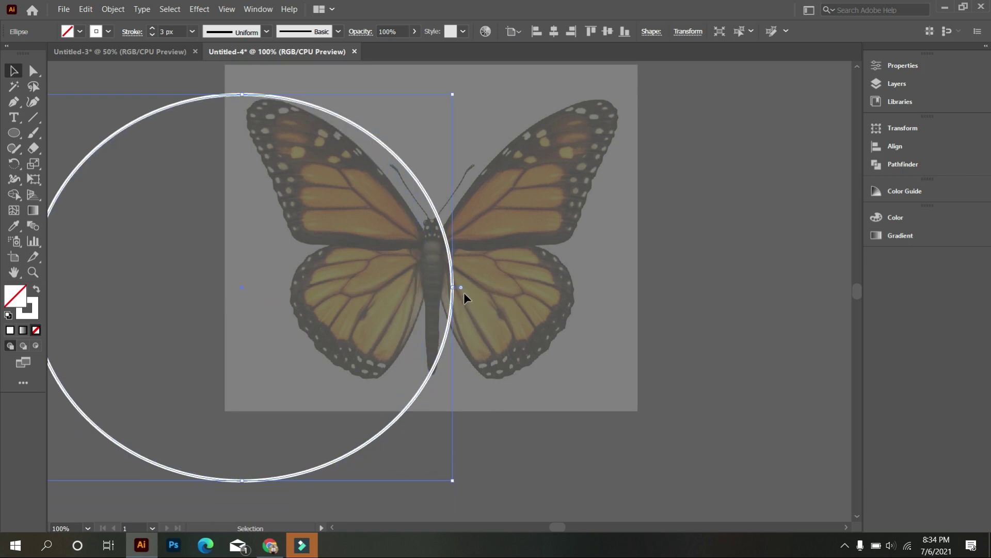
pyautogui.moveTo(455, 93)
pyautogui.mouseDown()
pyautogui.moveTo(480, 240)
pyautogui.moveTo(429, 261)
pyautogui.mouseUp()
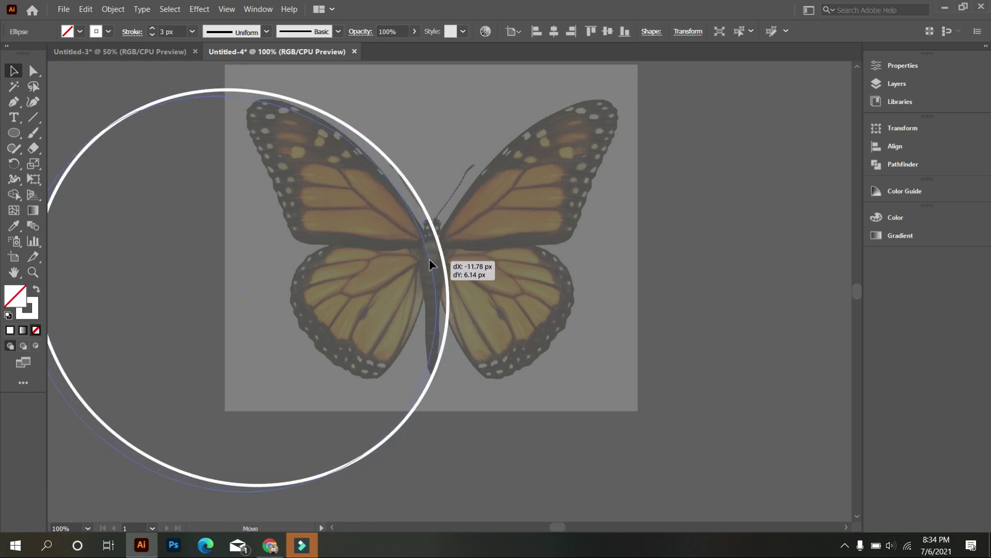
pyautogui.moveTo(429, 260); pyautogui.dragTo(429, 252)
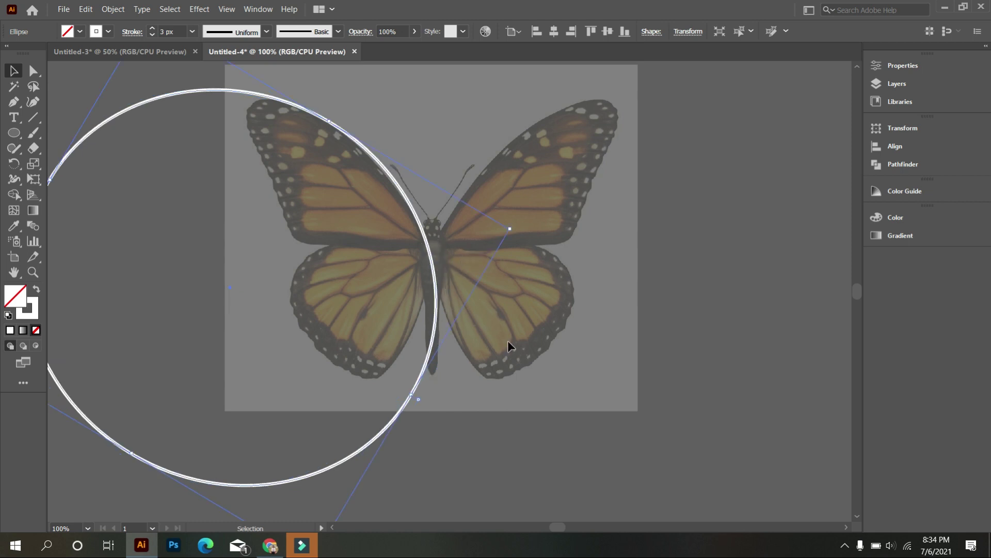
pyautogui.click(280, 159)
pyautogui.scroll(1, 260, 156)
pyautogui.keyDown('alt'); pyautogui.scroll(1, 259, 157); pyautogui.keyUp('alt')
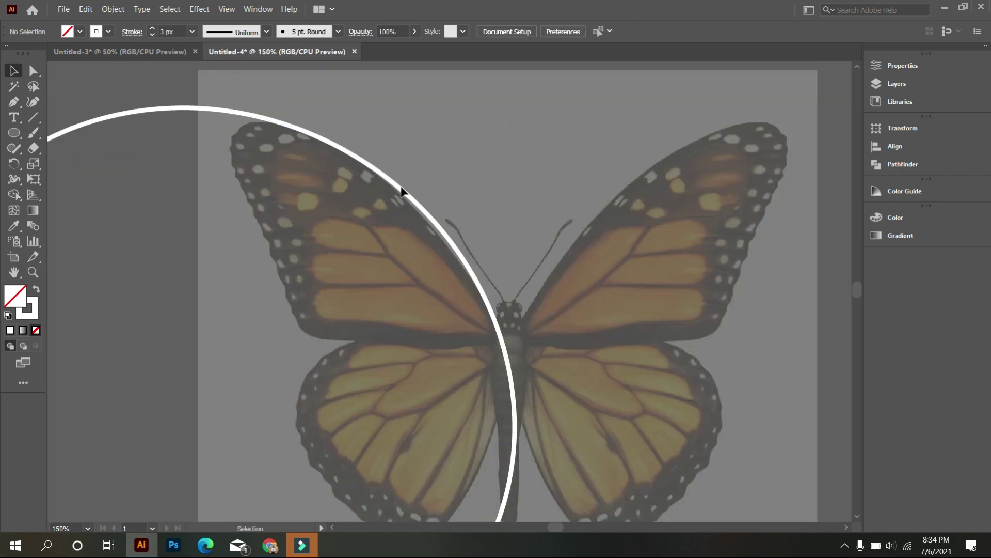
# Step: Draw a slanted white line along the upper-left wing's outer edge
pyautogui.click(34, 119)
pyautogui.moveTo(185, 83); pyautogui.dragTo(295, 356)
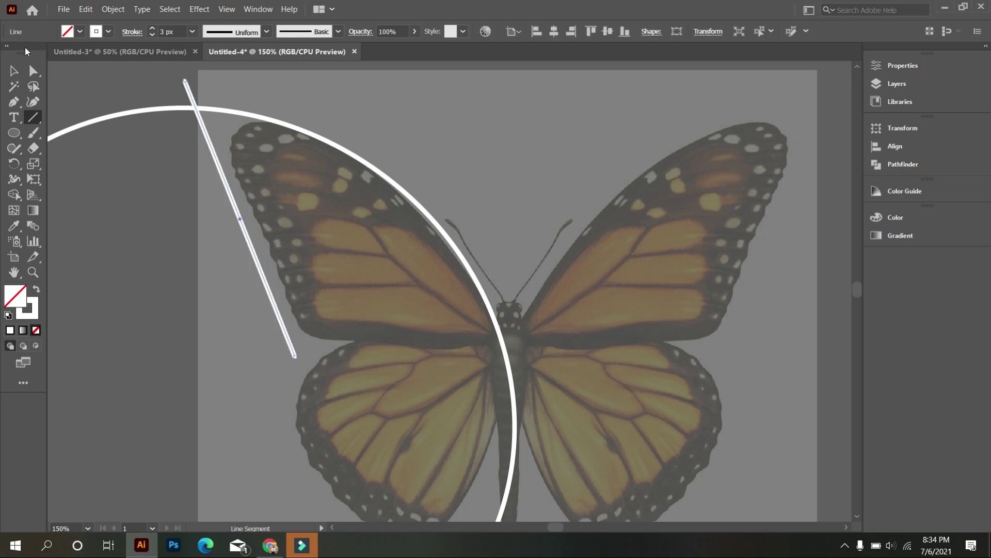
pyautogui.click(16, 68)
pyautogui.moveTo(228, 190); pyautogui.dragTo(244, 194)
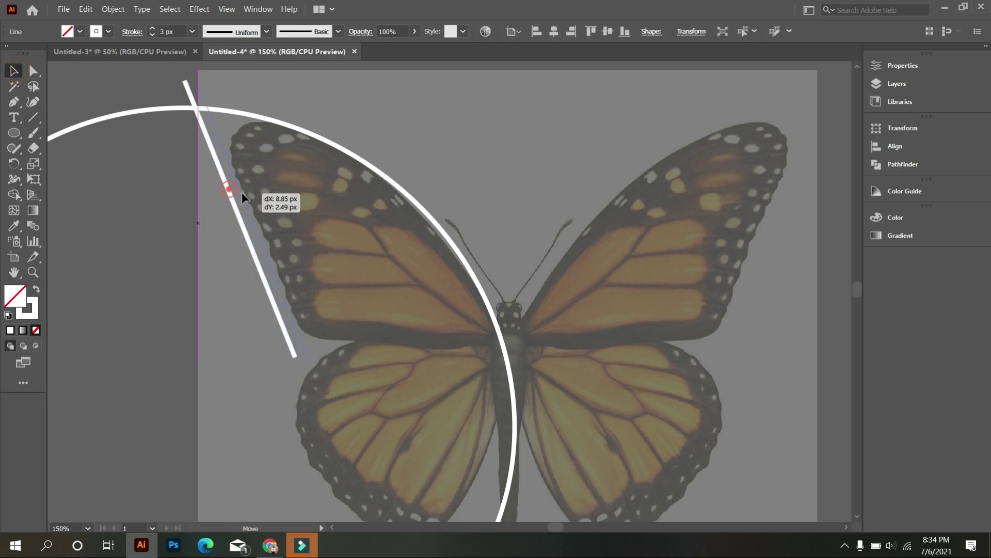
pyautogui.click(223, 257)
pyautogui.scroll(1, 227, 144)
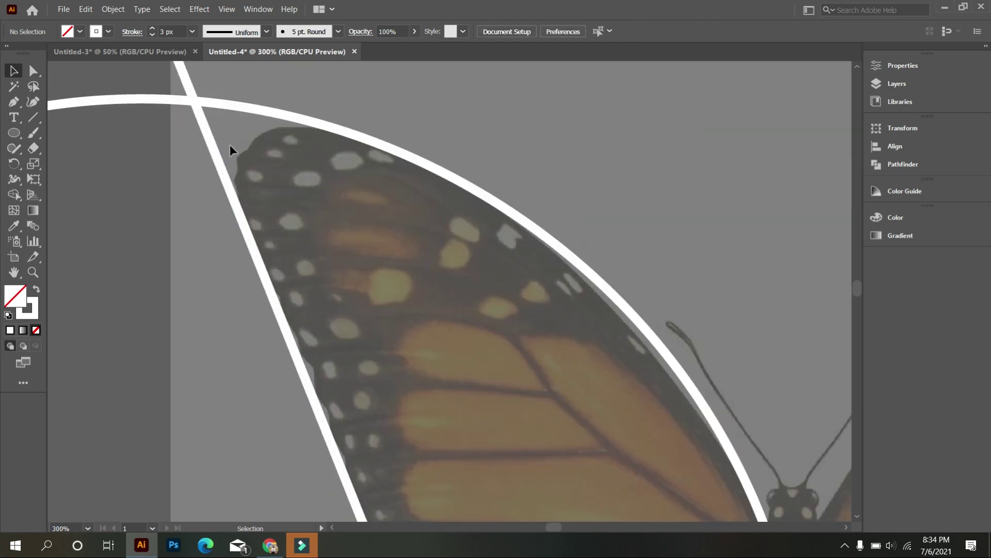
pyautogui.scroll(1, 155, 155)
# Step: Draw a small circle and fit it to the upper-left wing tip
pyautogui.click(20, 132)
pyautogui.moveTo(239, 169); pyautogui.dragTo(408, 335)
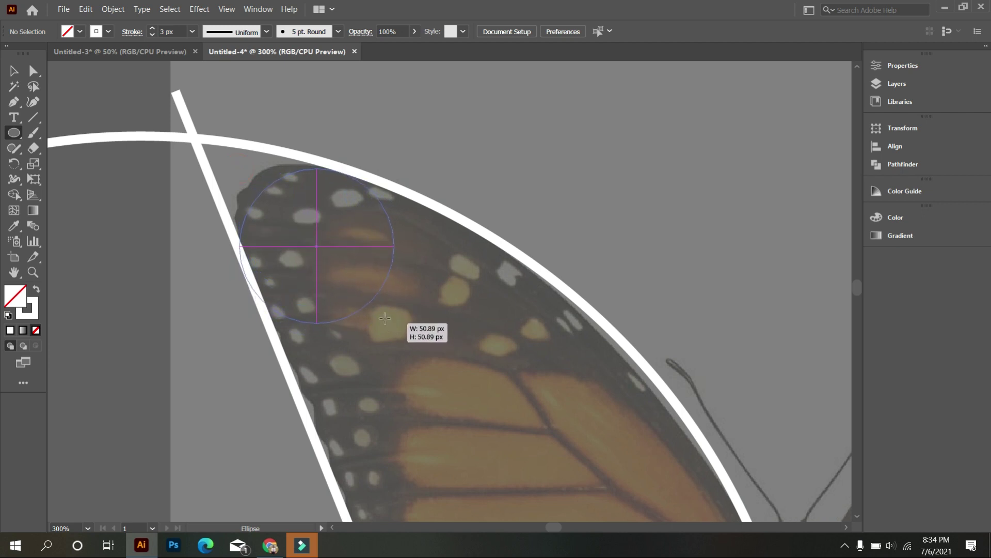
pyautogui.moveTo(408, 335); pyautogui.dragTo(394, 323)
pyautogui.click(13, 72)
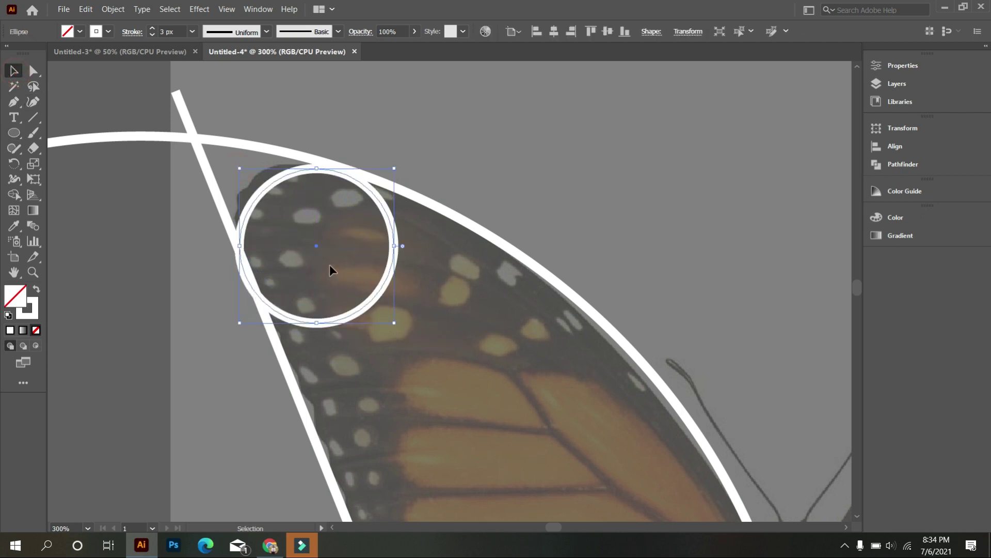
pyautogui.moveTo(317, 247); pyautogui.dragTo(308, 236)
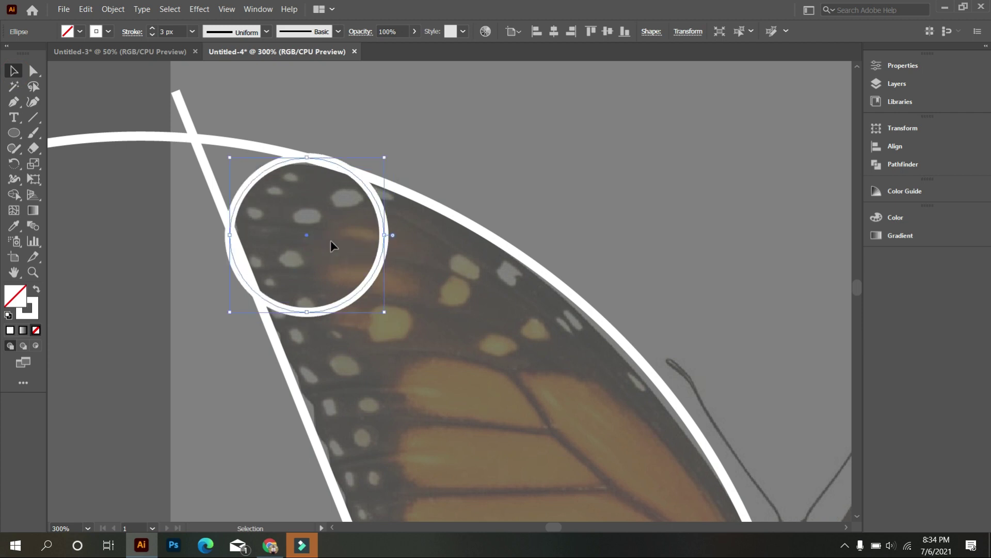
pyautogui.moveTo(385, 311); pyautogui.dragTo(368, 305)
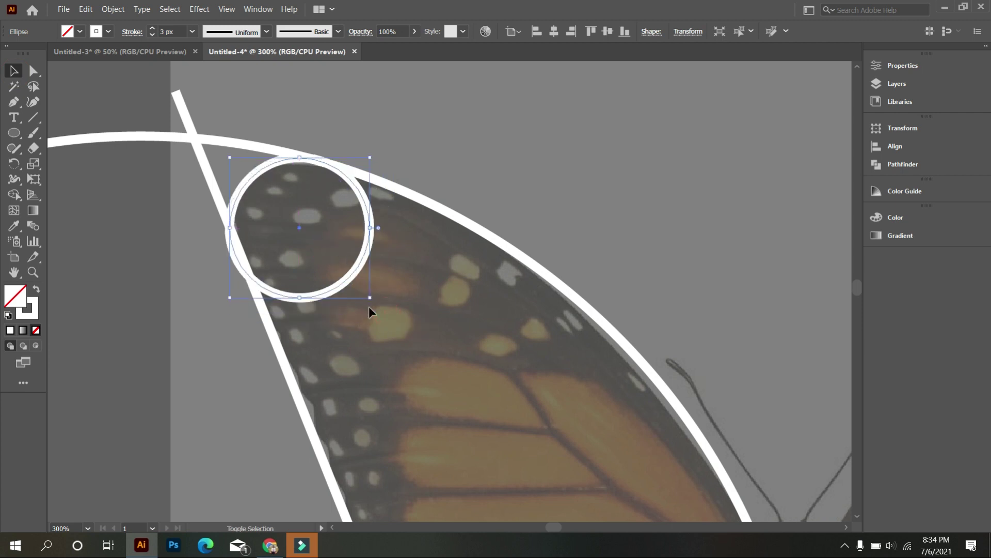
pyautogui.click(370, 299)
pyautogui.scroll(-2, 369, 293)
pyautogui.scroll(-2, 364, 291)
pyautogui.scroll(-1, 362, 294)
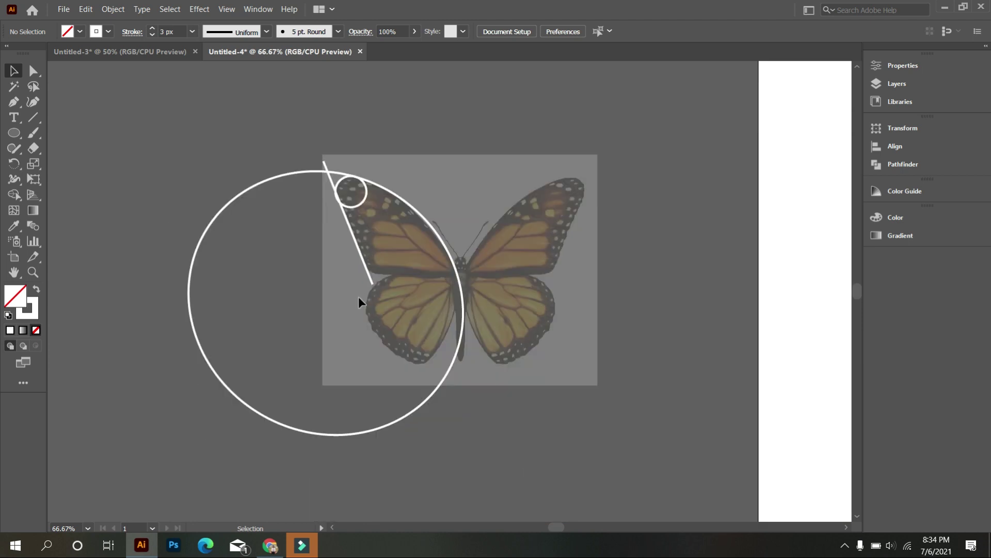
pyautogui.scroll(1, 403, 278)
pyautogui.scroll(1, 410, 271)
pyautogui.scroll(1, 416, 269)
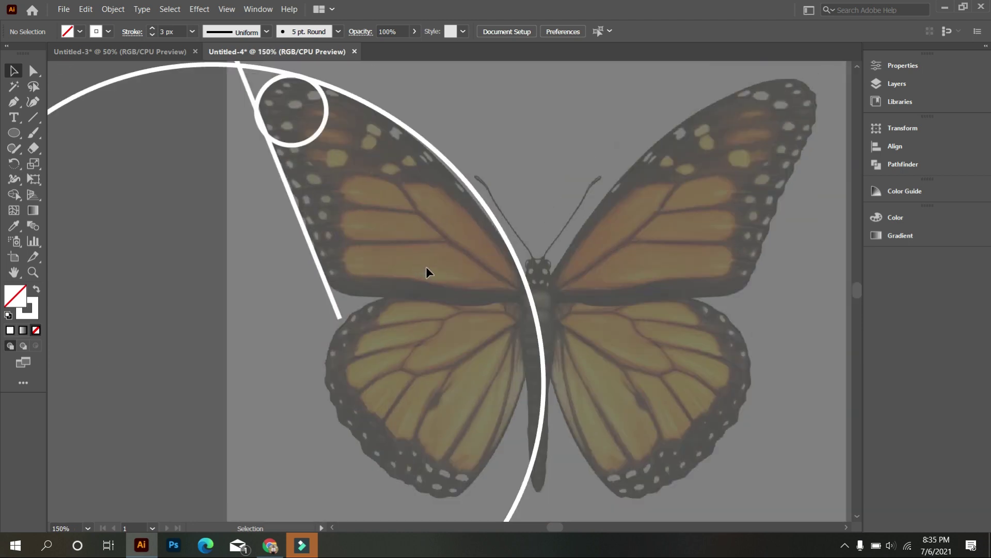
pyautogui.scroll(1, 427, 274)
pyautogui.scroll(2, 400, 299)
# Step: Draw a near-horizontal line from the left wing to the right wing along the upper/lower wing boundary
pyautogui.click(33, 117)
pyautogui.moveTo(278, 346)
pyautogui.mouseDown()
pyautogui.moveTo(539, 396)
pyautogui.moveTo(616, 361)
pyautogui.mouseUp()
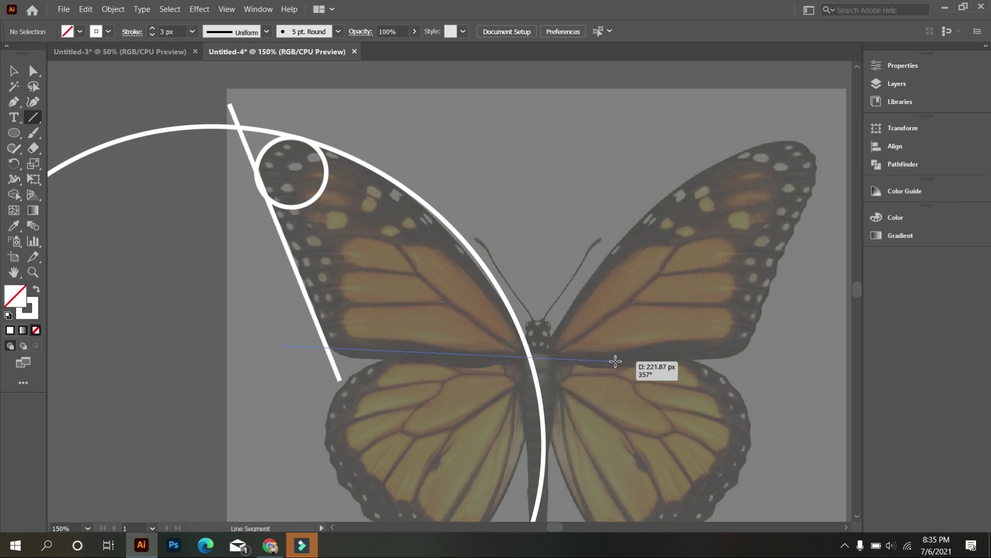
pyautogui.moveTo(610, 361); pyautogui.dragTo(605, 363)
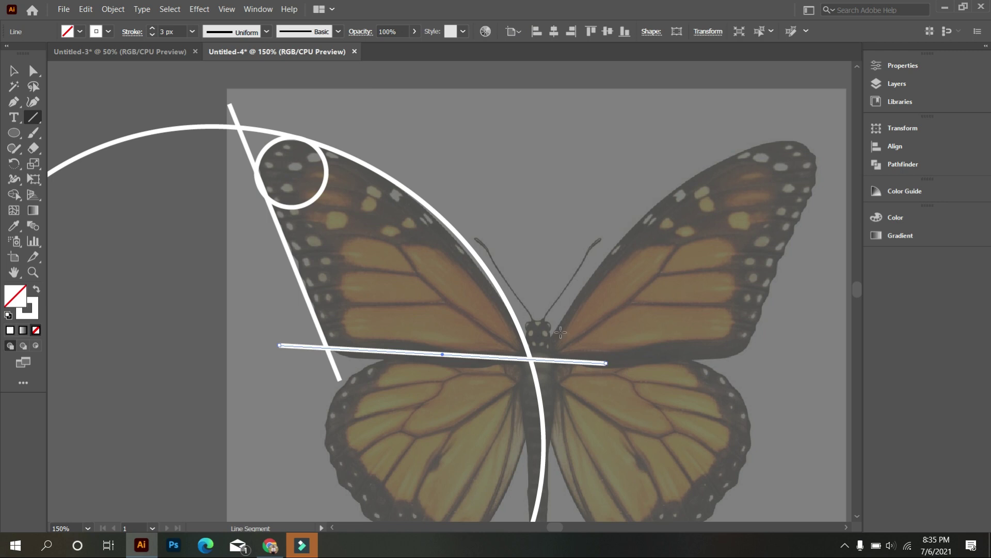
pyautogui.scroll(-1, 262, 286)
pyautogui.click(14, 71)
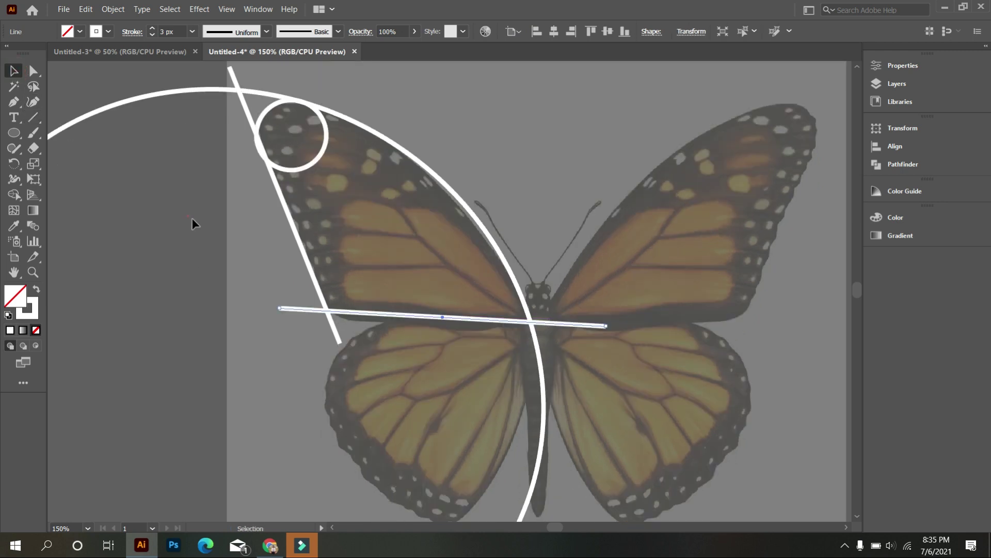
pyautogui.click(192, 218)
pyautogui.scroll(-2, 366, 305)
pyautogui.scroll(1, 368, 364)
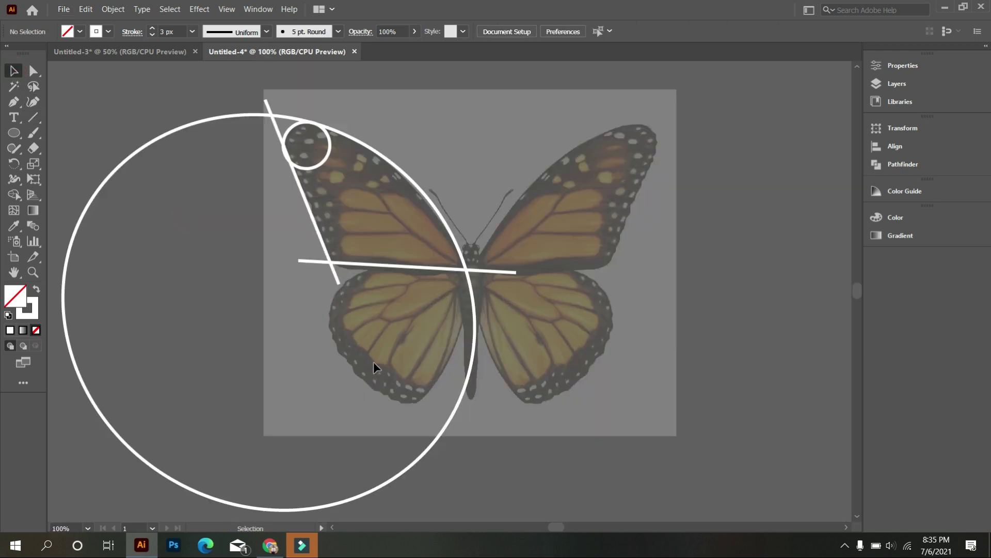
pyautogui.scroll(1, 373, 362)
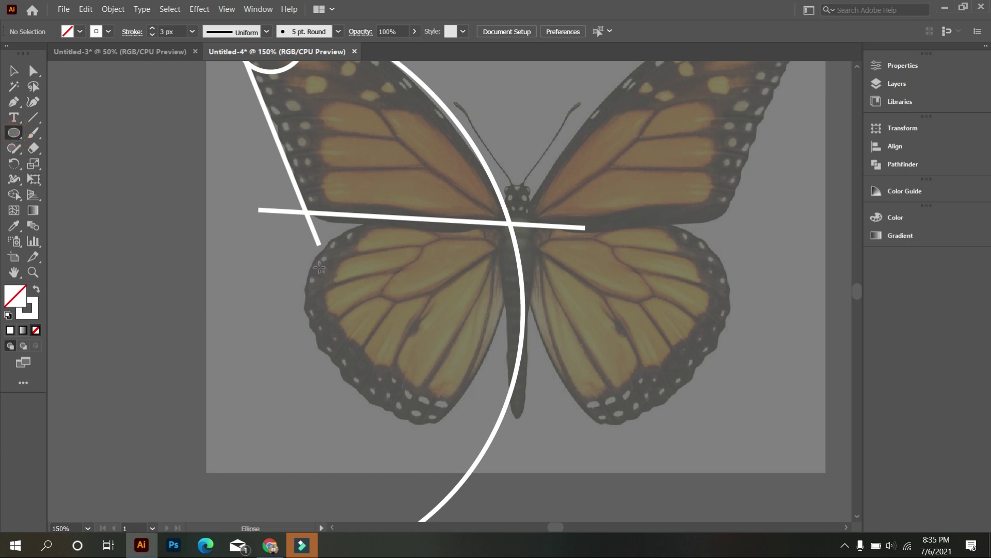
# Step: Draw an ellipse over the lower-left wing, then resize, tilt and position it
pyautogui.moveTo(446, 377); pyautogui.dragTo(523, 510)
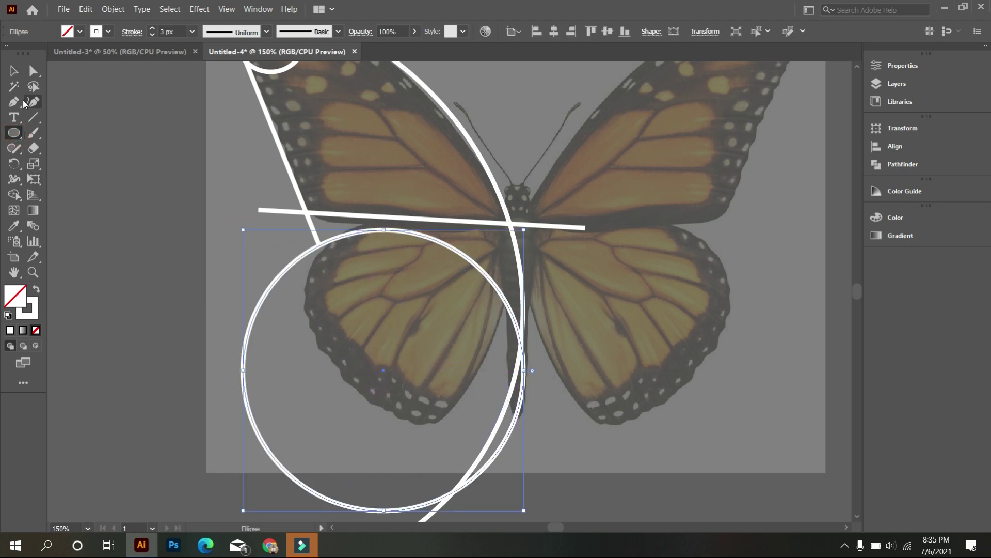
pyautogui.click(14, 76)
pyautogui.moveTo(383, 368)
pyautogui.mouseDown()
pyautogui.moveTo(449, 339)
pyautogui.moveTo(439, 335)
pyautogui.mouseUp()
pyautogui.moveTo(580, 338)
pyautogui.mouseDown()
pyautogui.moveTo(488, 338)
pyautogui.moveTo(526, 336)
pyautogui.mouseUp()
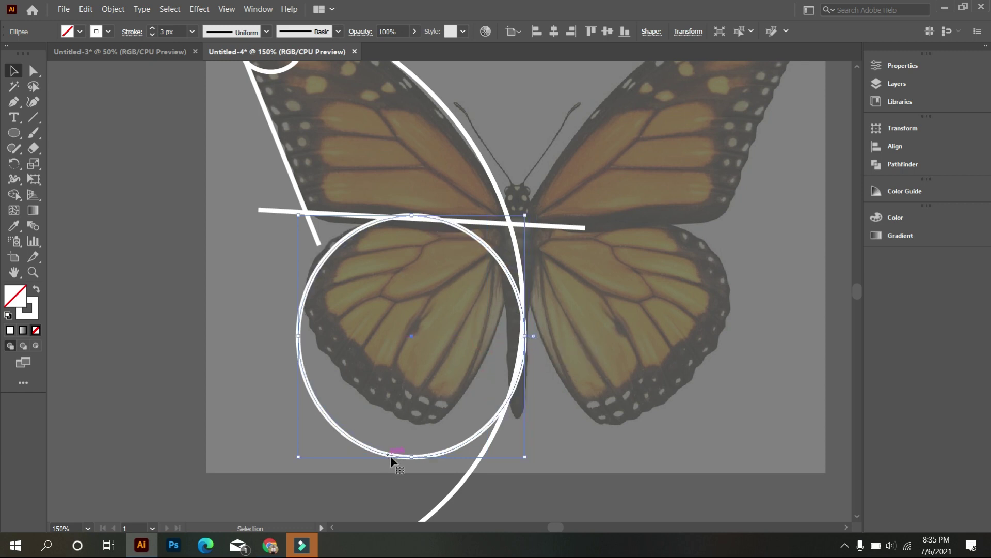
pyautogui.moveTo(415, 456); pyautogui.dragTo(425, 416)
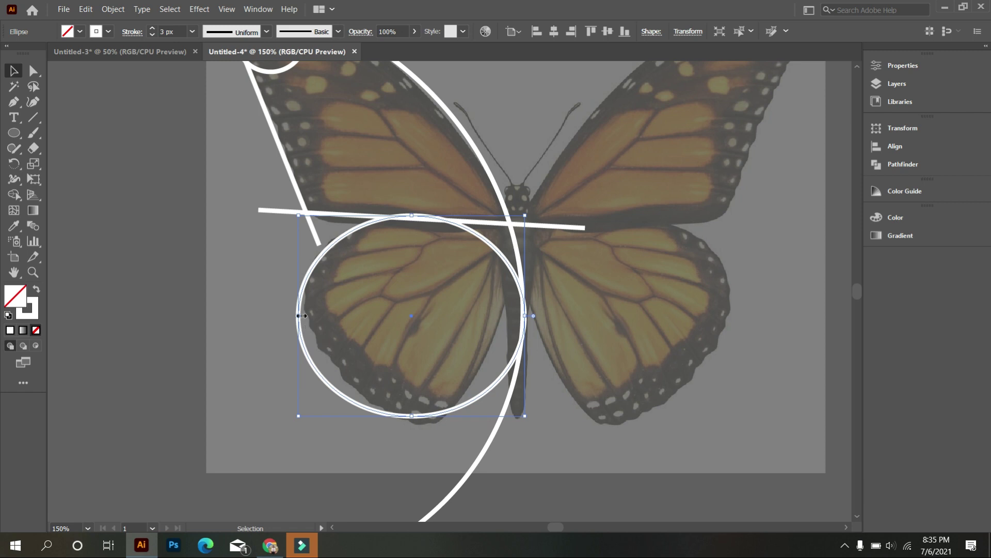
pyautogui.moveTo(301, 316); pyautogui.dragTo(308, 312)
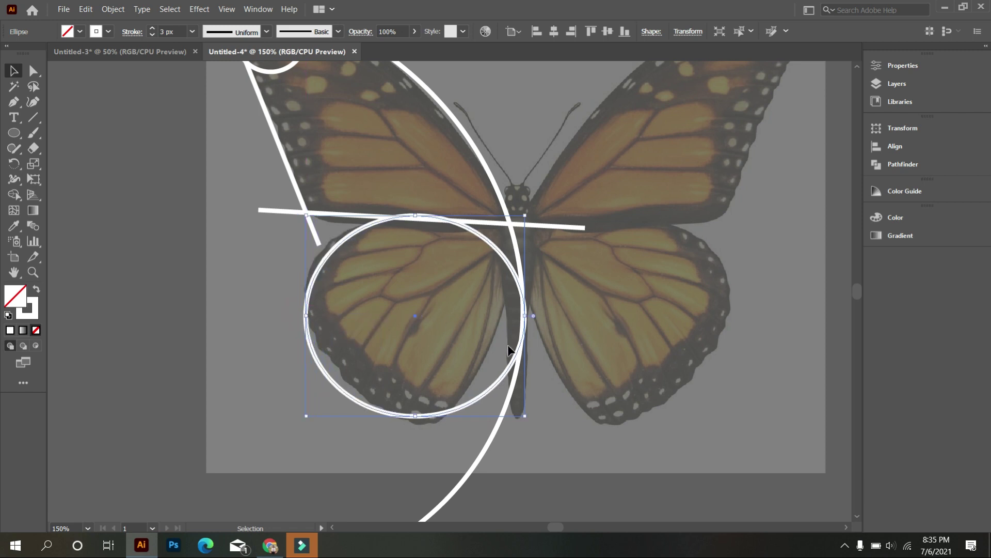
pyautogui.moveTo(418, 416); pyautogui.dragTo(429, 425)
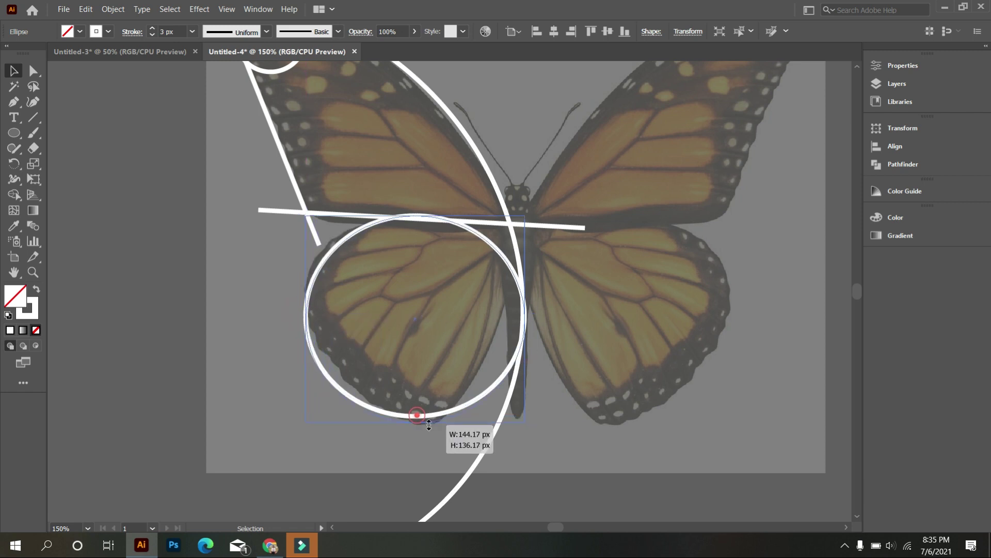
pyautogui.moveTo(304, 319); pyautogui.dragTo(313, 319)
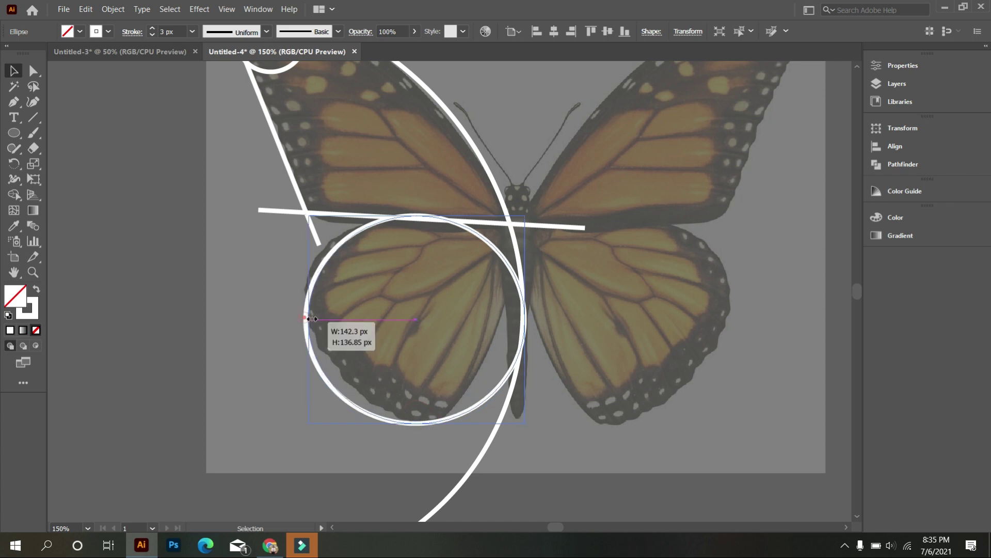
pyautogui.moveTo(530, 430); pyautogui.dragTo(540, 418)
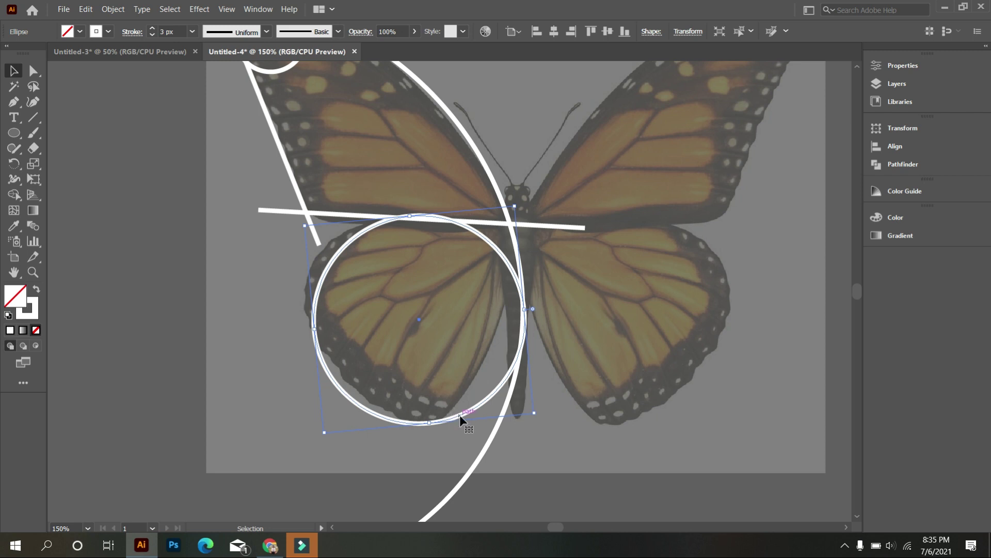
pyautogui.moveTo(460, 413); pyautogui.dragTo(451, 408)
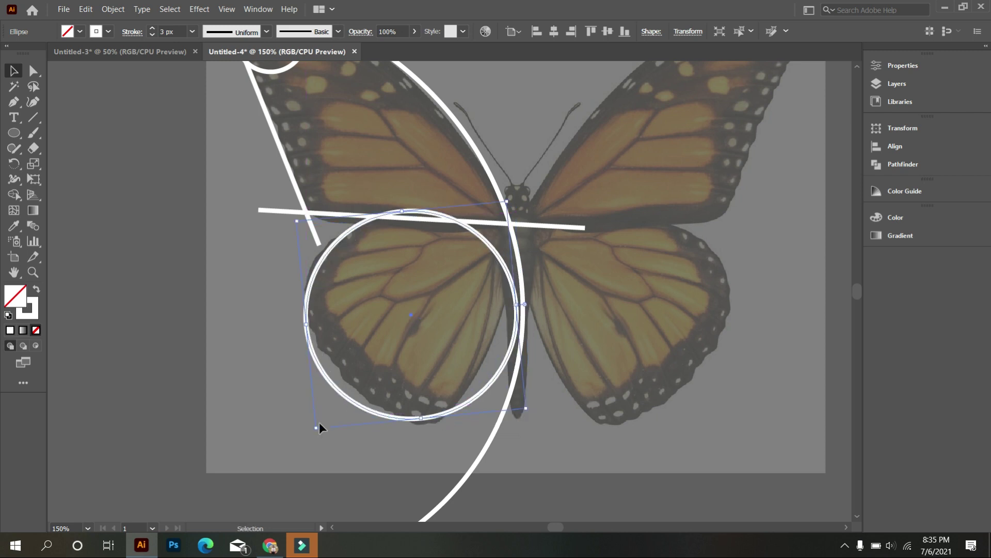
pyautogui.moveTo(318, 427); pyautogui.dragTo(321, 420)
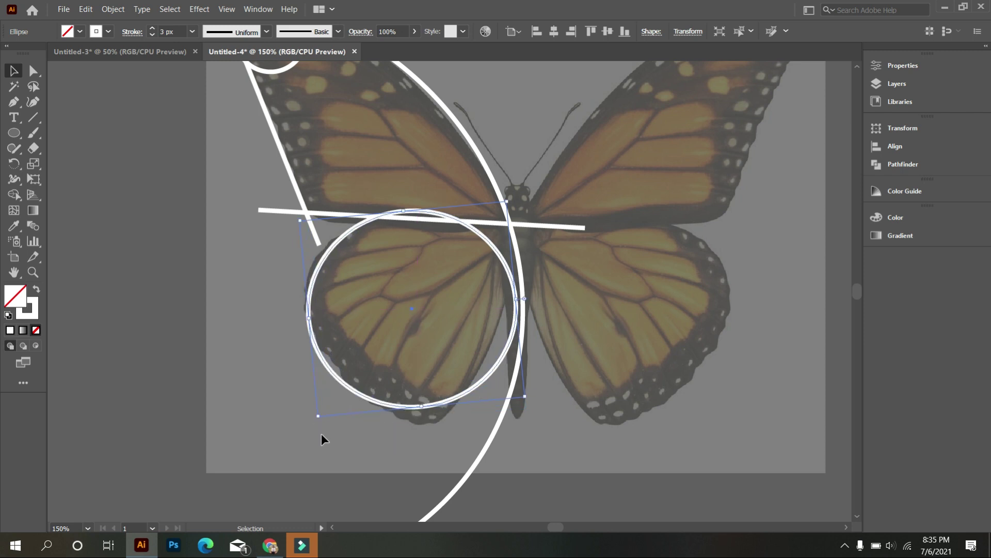
pyautogui.click(321, 434)
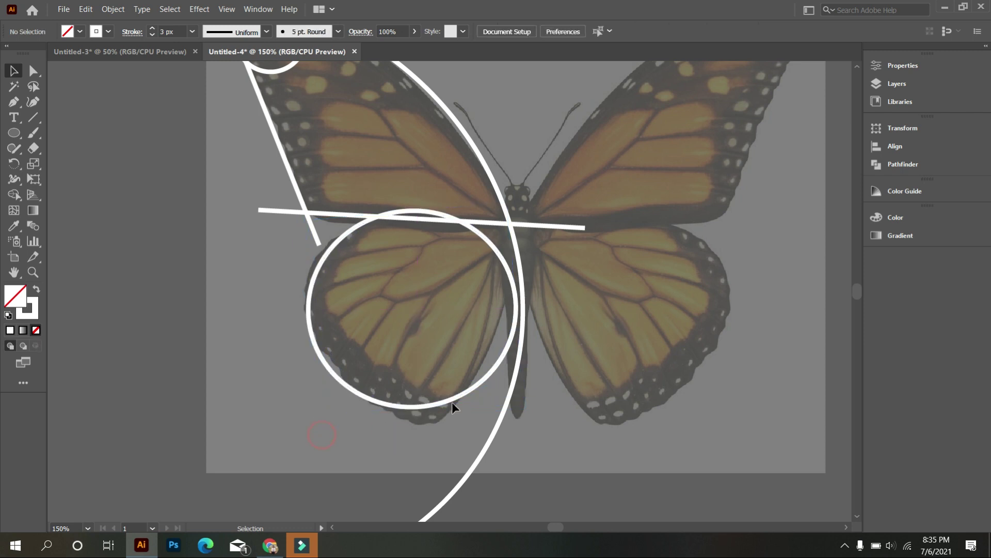
# Step: Widen the lower-wing circle so it covers the wing outline
pyautogui.click(503, 361)
pyautogui.moveTo(516, 300); pyautogui.dragTo(529, 298)
pyautogui.click(553, 354)
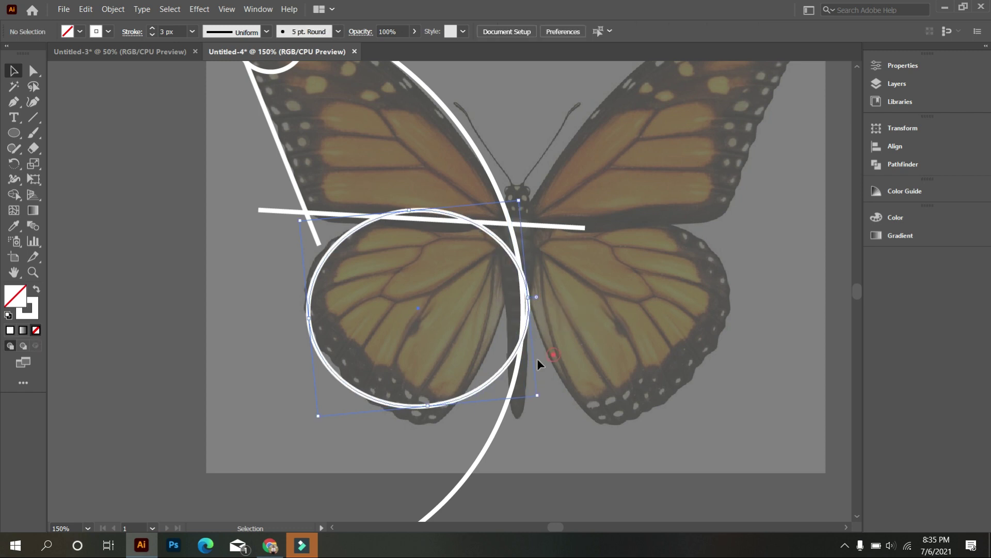
pyautogui.click(321, 273)
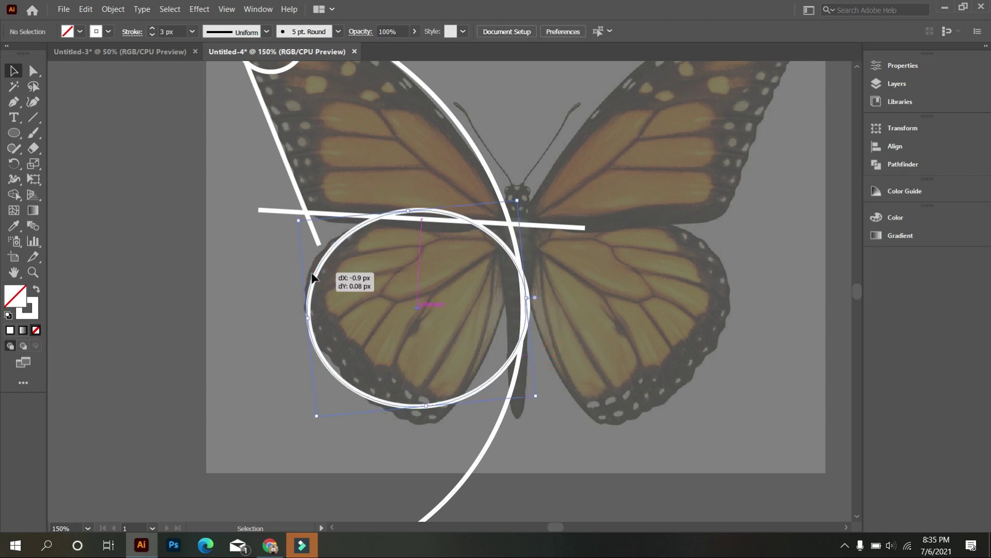
pyautogui.click(381, 315)
pyautogui.scroll(-1, 413, 351)
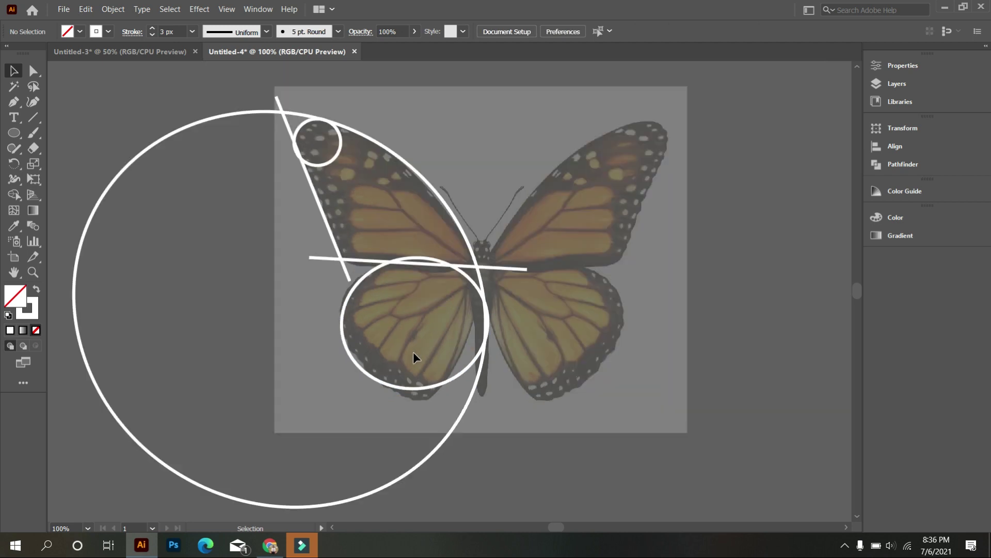
# Step: Draw a new circle inside the large circle, around the lower-wing circle
pyautogui.click(14, 133)
pyautogui.moveTo(213, 177)
pyautogui.mouseDown()
pyautogui.moveTo(427, 368)
pyautogui.moveTo(471, 431)
pyautogui.mouseUp()
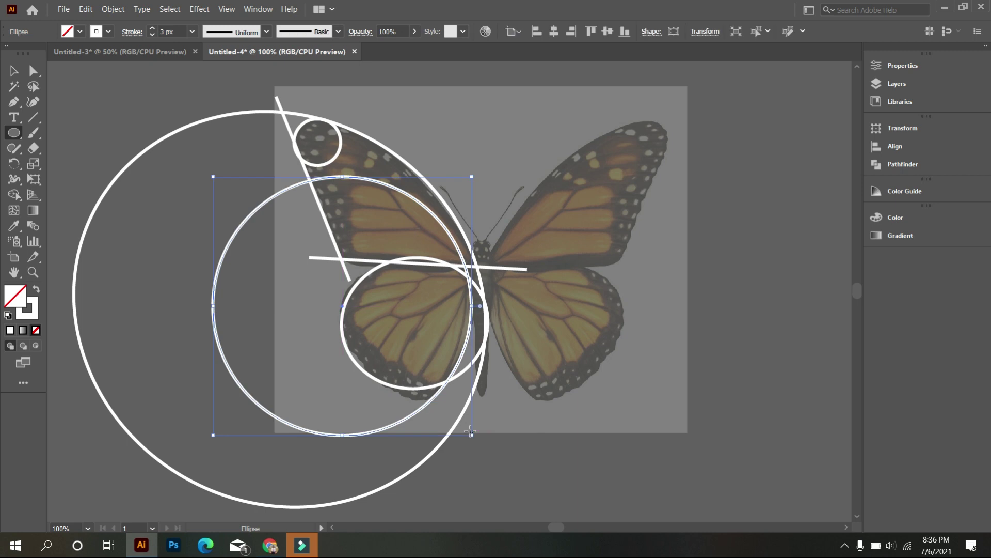
pyautogui.moveTo(359, 187); pyautogui.dragTo(343, 152)
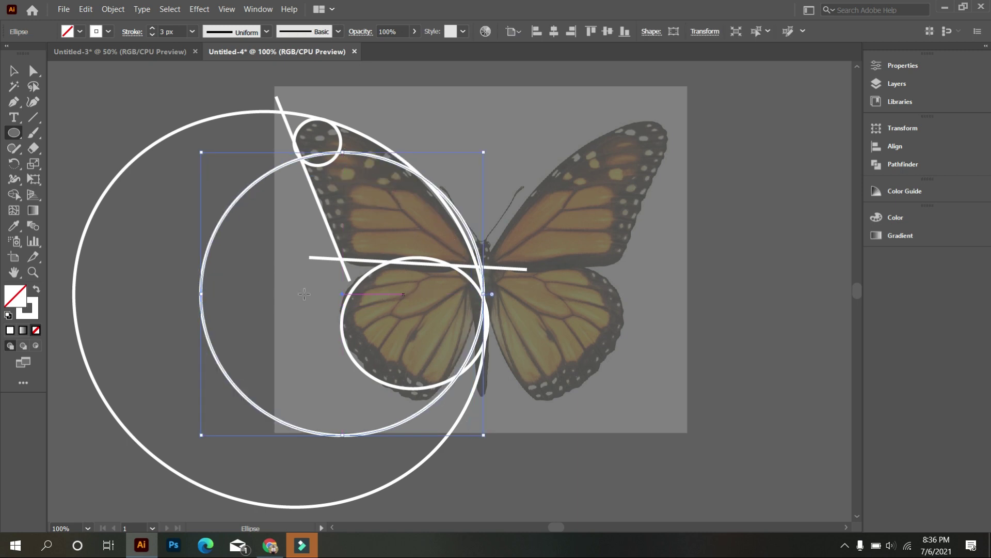
pyautogui.click(13, 70)
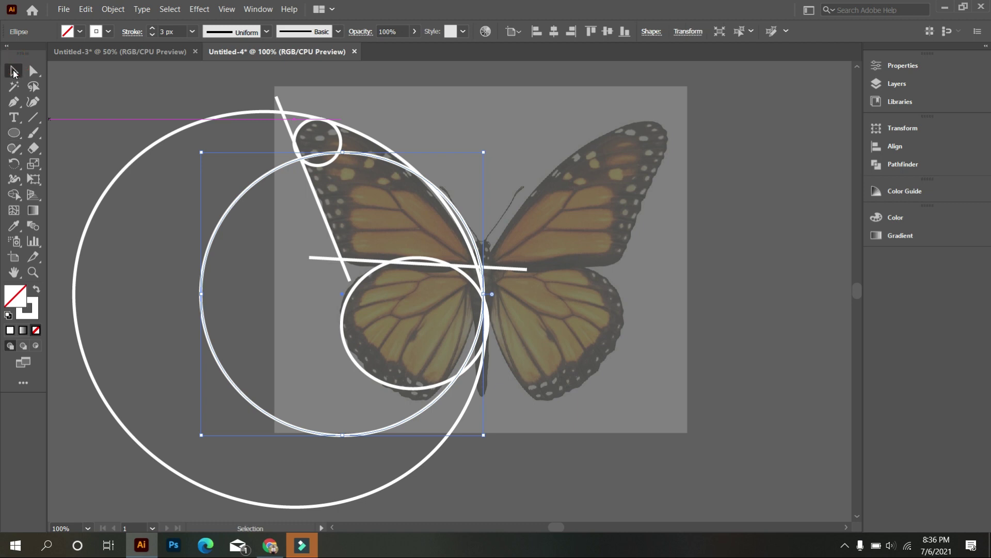
pyautogui.click(111, 204)
pyautogui.keyDown('alt'); pyautogui.scroll(1, 460, 367); pyautogui.keyUp('alt')
# Step: Move and scale the new circle to about 287 px so it touches the wingtip circle
pyautogui.moveTo(430, 413); pyautogui.dragTo(420, 408)
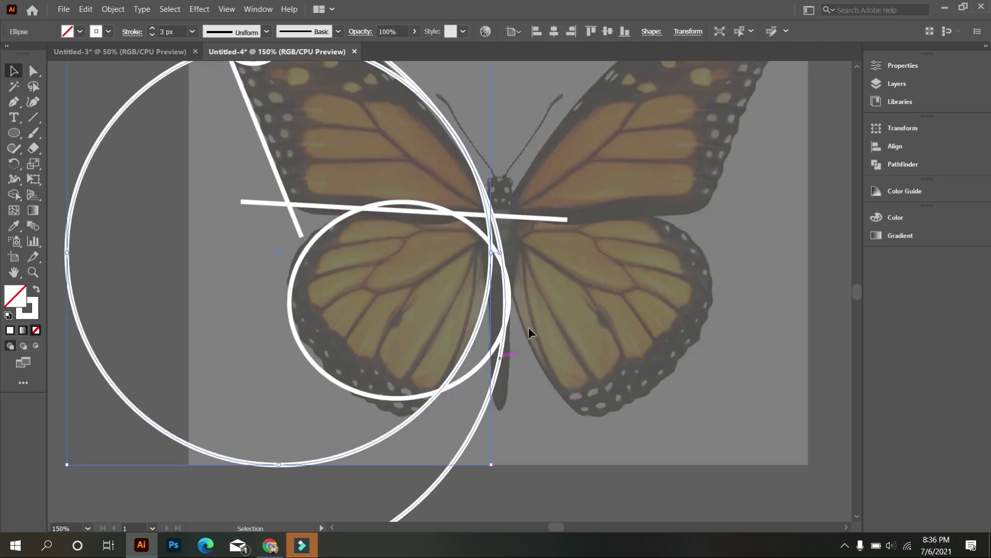
pyautogui.keyDown('alt'); pyautogui.scroll(-1, 531, 208); pyautogui.keyUp('alt')
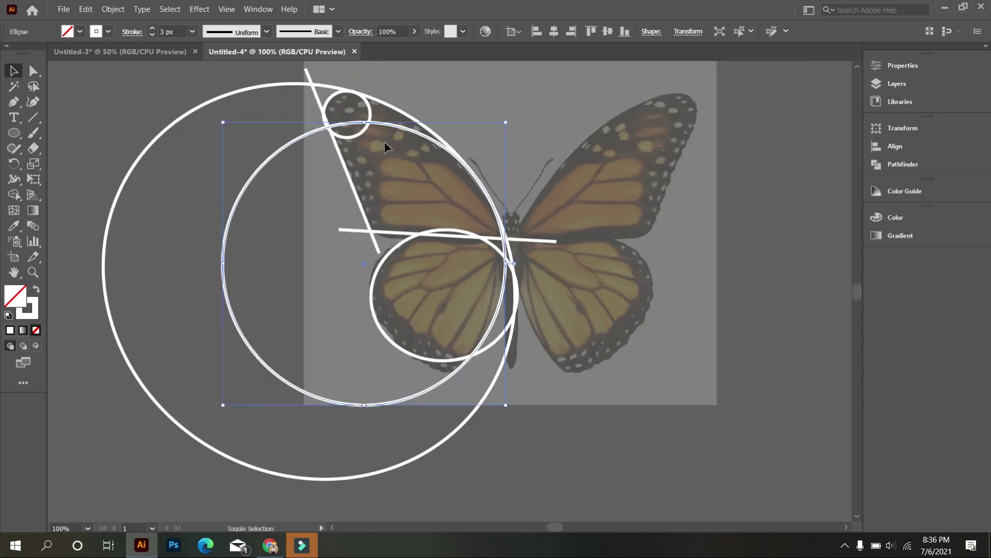
pyautogui.moveTo(367, 125); pyautogui.dragTo(364, 113)
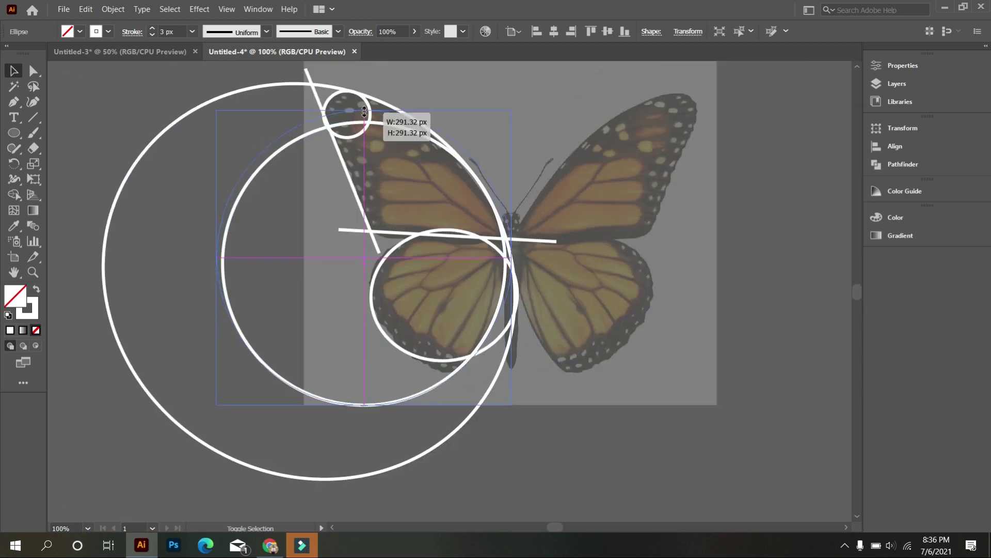
pyautogui.click(627, 314)
pyautogui.keyDown('alt'); pyautogui.scroll(1, 541, 279); pyautogui.keyUp('alt')
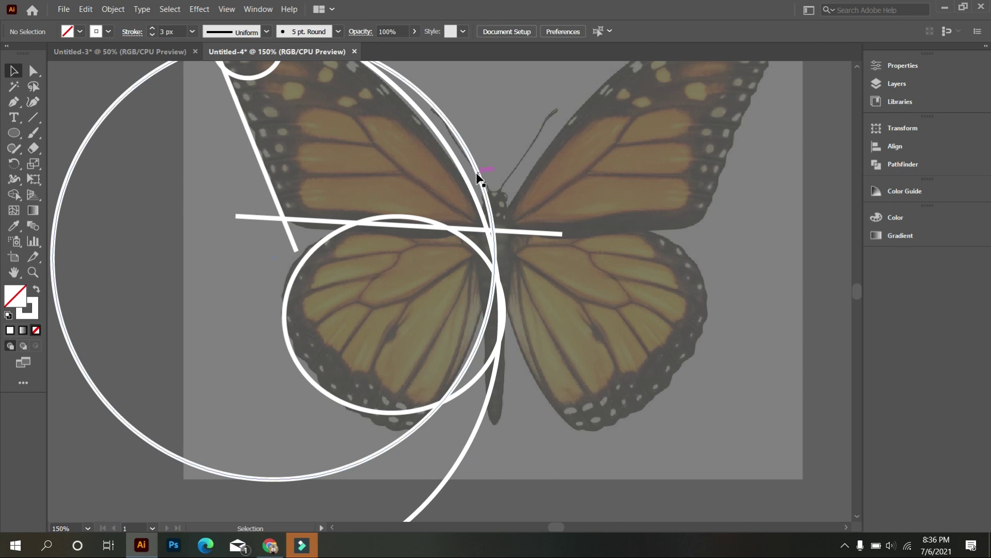
pyautogui.click(497, 194)
pyautogui.keyDown('alt'); pyautogui.scroll(-1, 497, 193); pyautogui.keyUp('alt')
pyautogui.scroll(1, 497, 193)
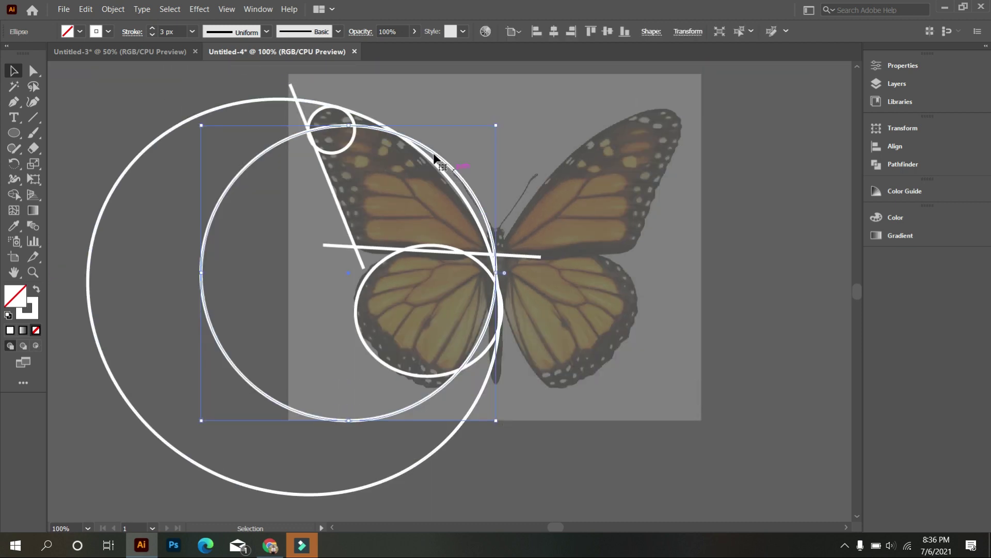
pyautogui.moveTo(346, 126); pyautogui.dragTo(348, 135)
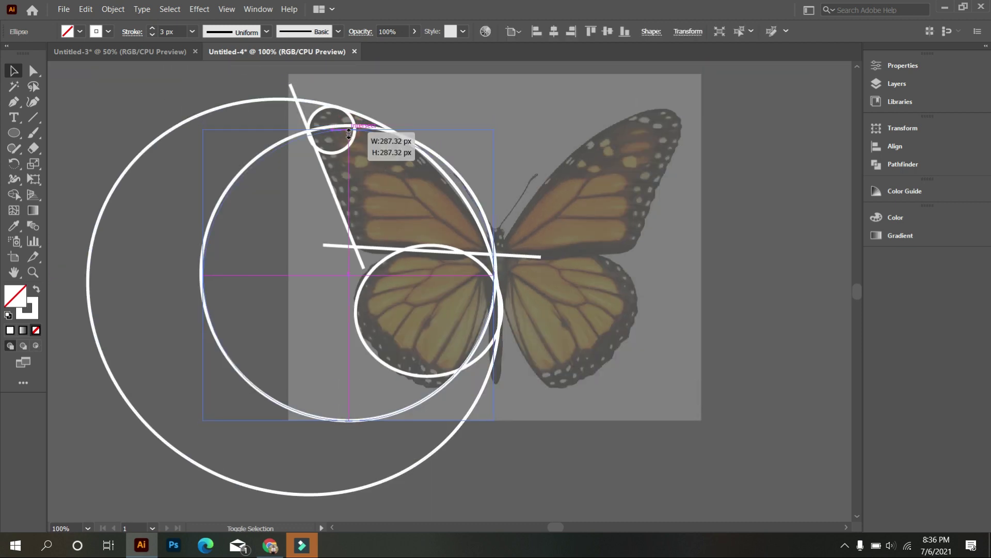
pyautogui.click(477, 199)
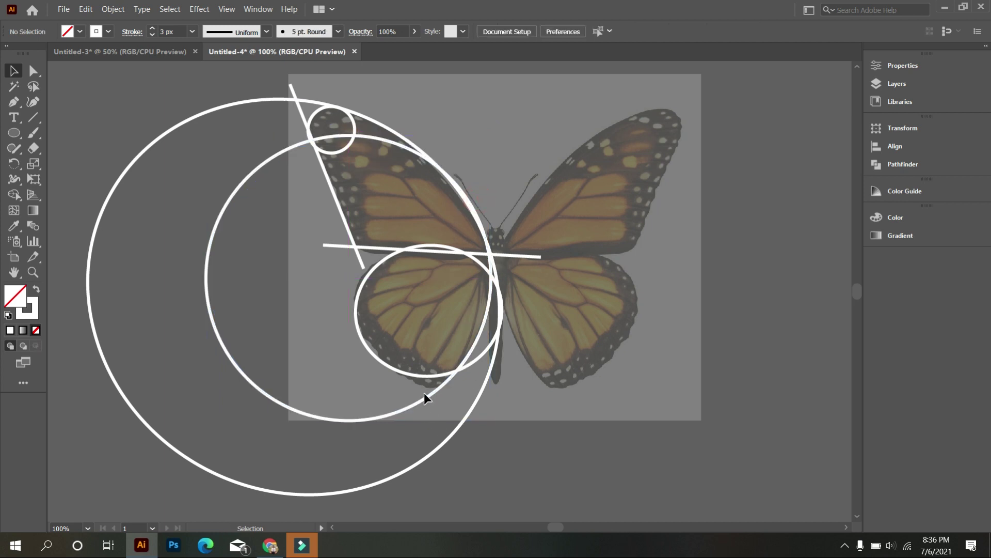
pyautogui.scroll(-1, 425, 392)
pyautogui.scroll(-1, 413, 388)
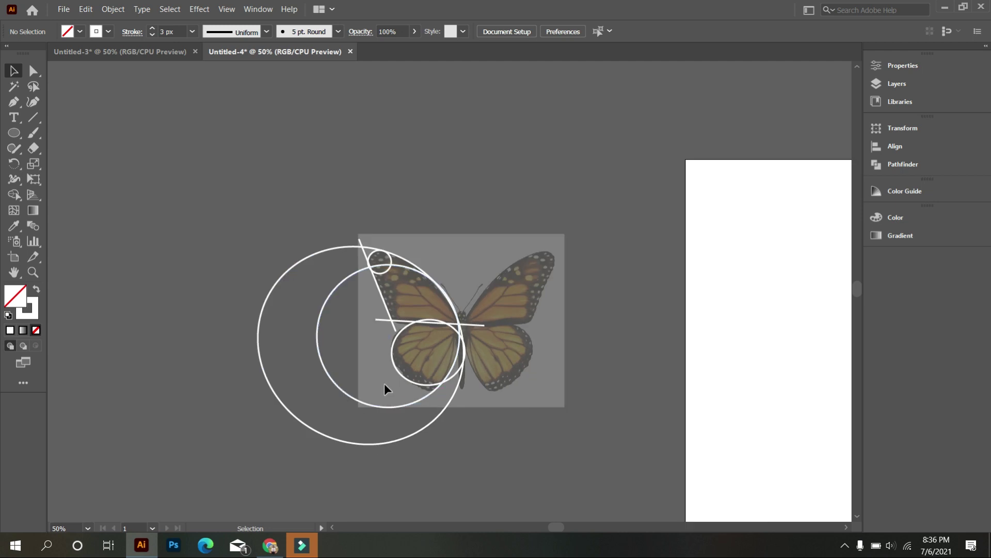
pyautogui.scroll(2, 382, 379)
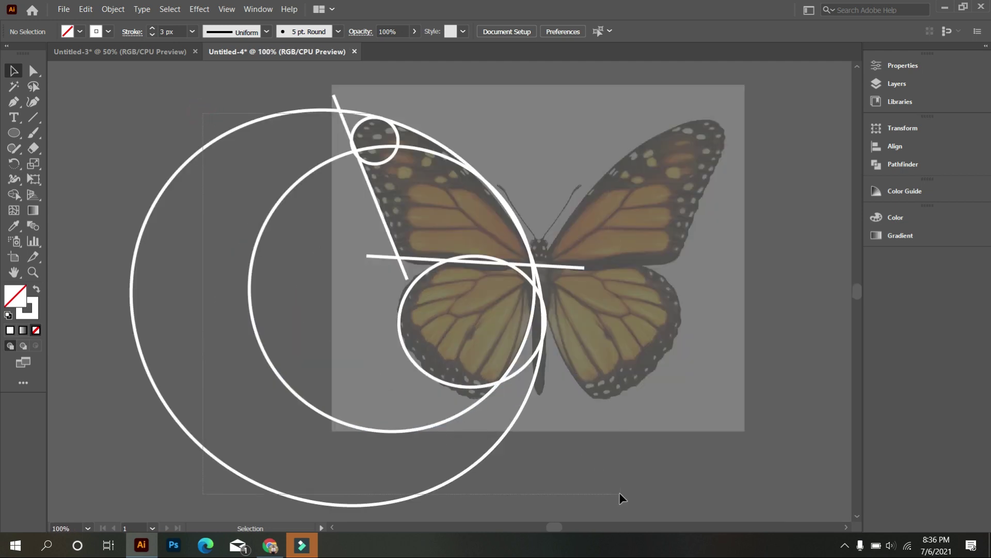
# Step: Use Shape Builder with a white fill to merge the upper, outer and lower wing regions into one shape
pyautogui.hotkey('ctrl', 'a')
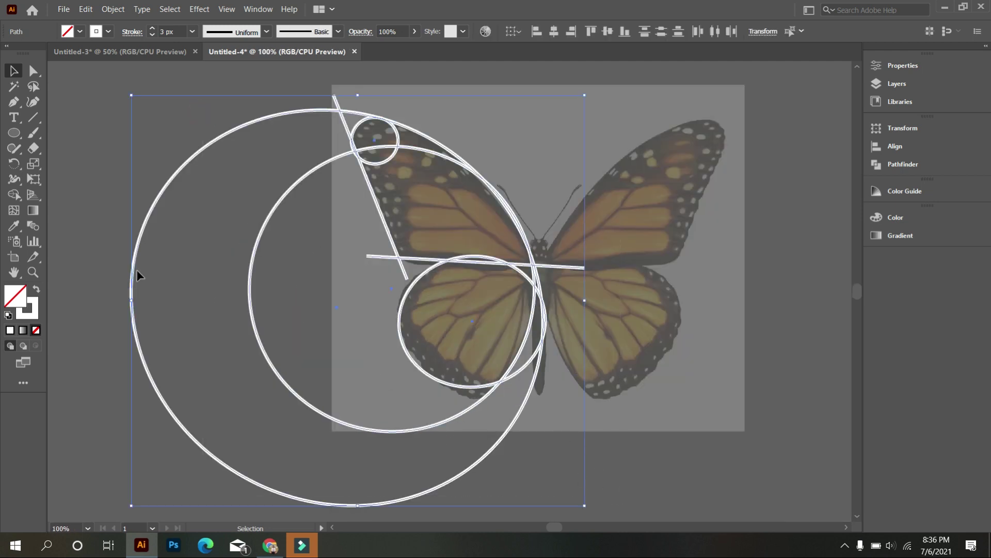
pyautogui.click(14, 195)
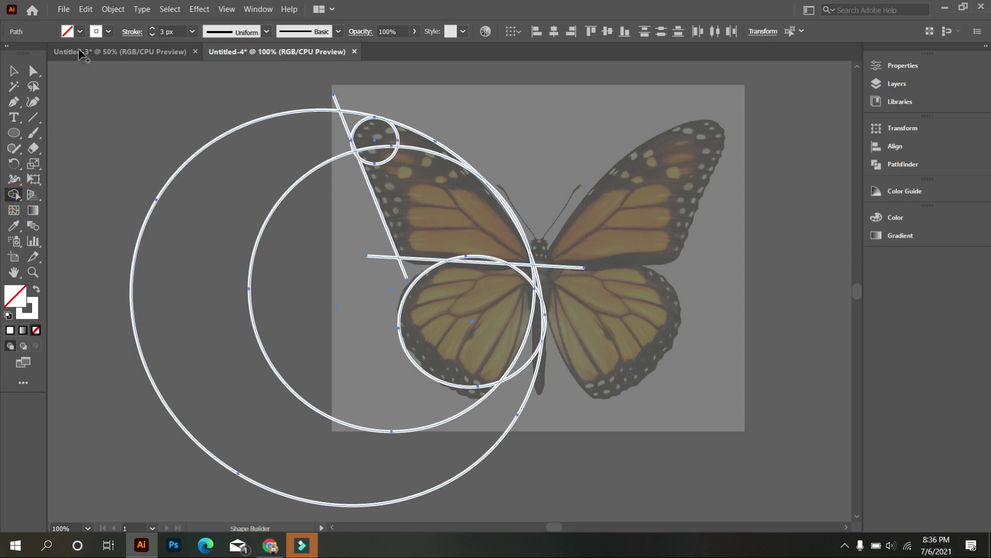
pyautogui.click(80, 33)
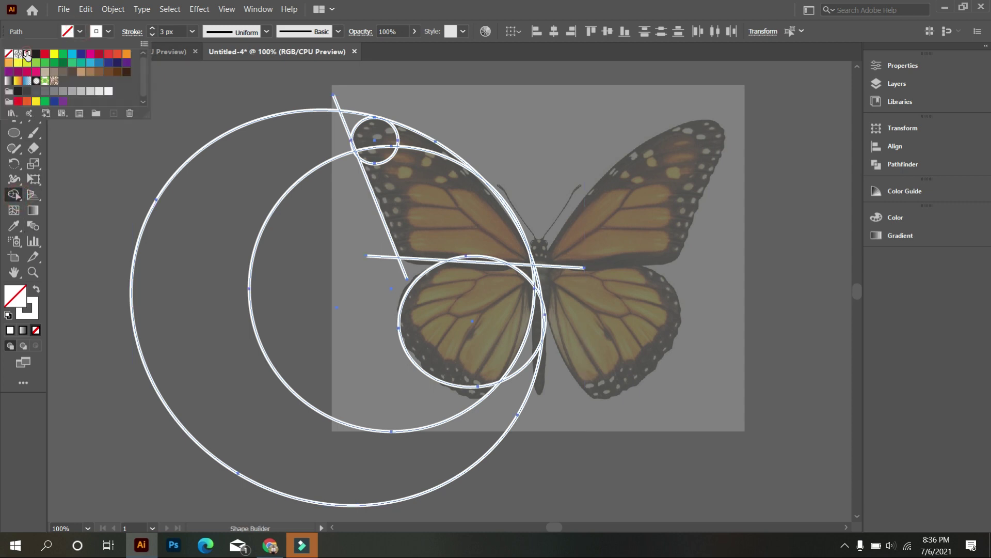
pyautogui.click(33, 56)
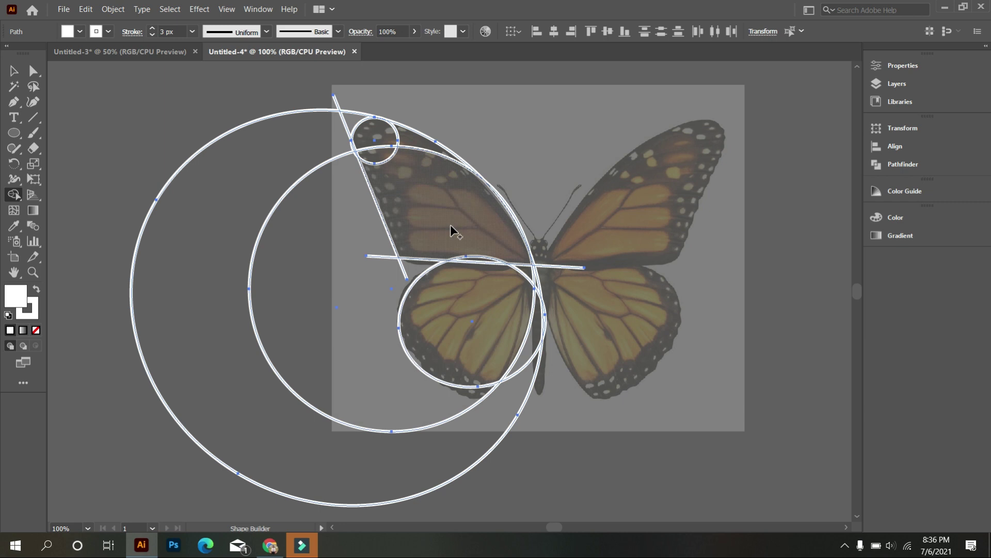
pyautogui.scroll(1, 440, 194)
pyautogui.scroll(1, 440, 194)
pyautogui.moveTo(440, 194)
pyautogui.mouseDown()
pyautogui.moveTo(346, 121)
pyautogui.moveTo(402, 138)
pyautogui.moveTo(405, 155)
pyautogui.mouseUp()
pyautogui.scroll(-3, 516, 273)
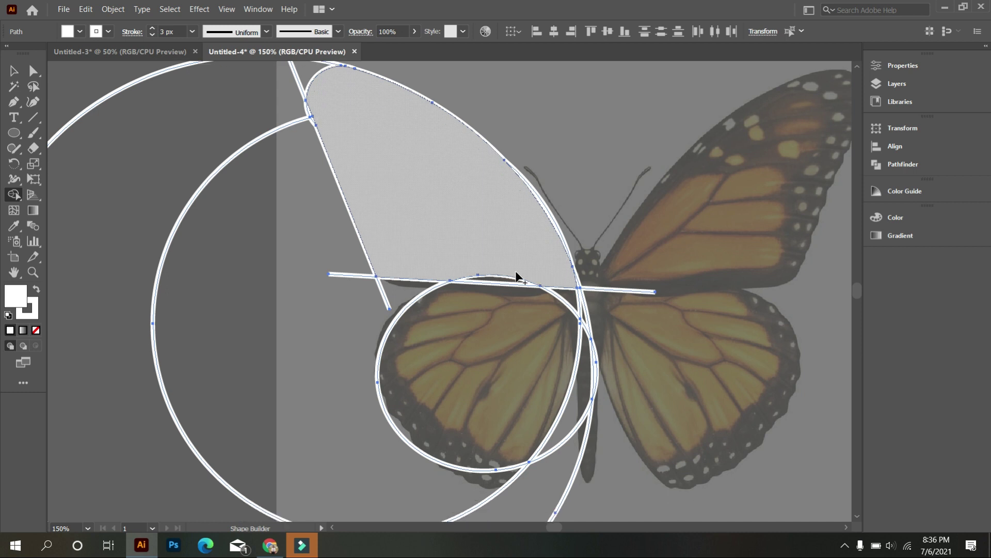
pyautogui.scroll(2, 520, 270)
pyautogui.moveTo(494, 227); pyautogui.dragTo(615, 308)
pyautogui.scroll(-2, 563, 325)
pyautogui.scroll(-1, 478, 358)
pyautogui.click(476, 360)
pyautogui.scroll(-2, 476, 360)
pyautogui.scroll(-3, 485, 349)
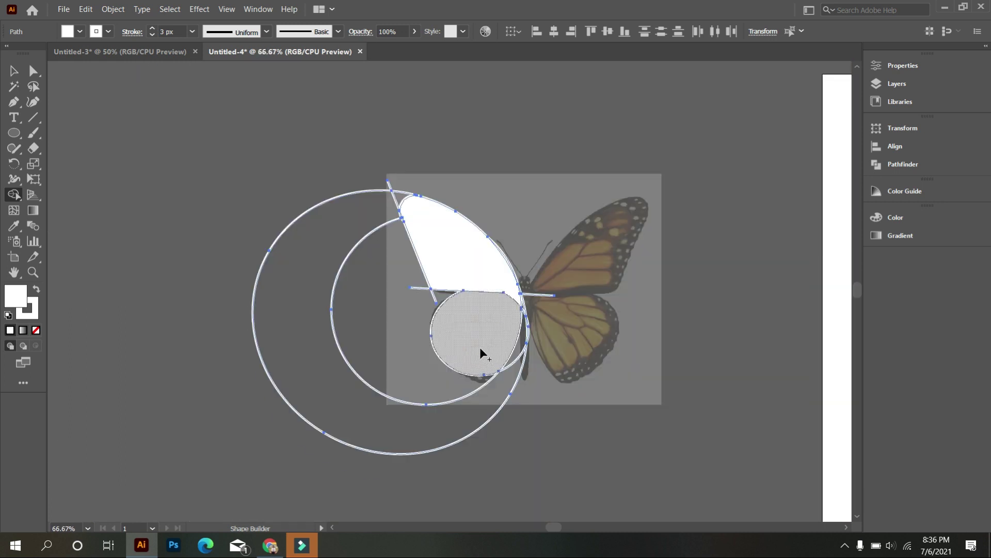
# Step: Move the white wing aside, delete the construction circles and lines, then reposition the wing
pyautogui.click(13, 71)
pyautogui.click(84, 138)
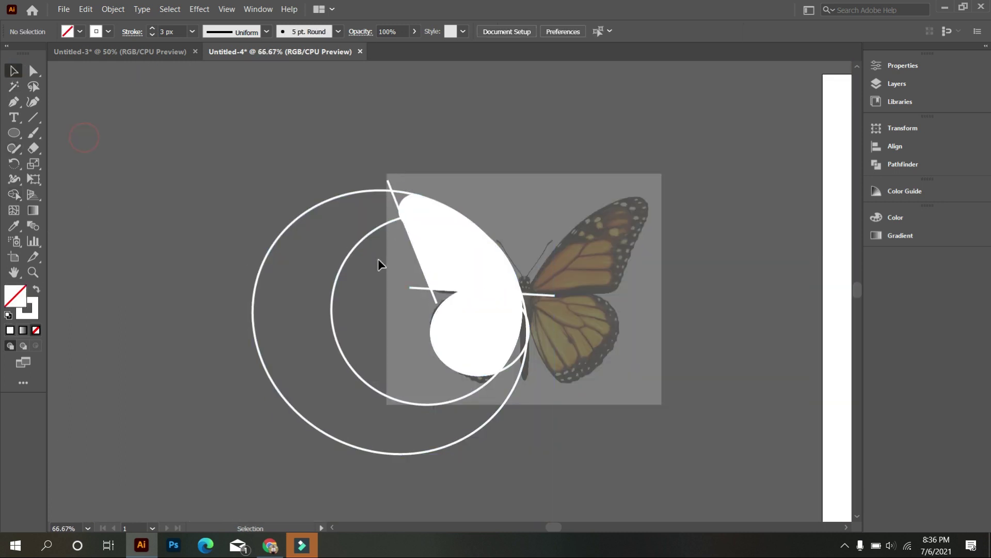
pyautogui.click(482, 324)
pyautogui.keyDown('shift'); pyautogui.click(481, 261); pyautogui.keyUp('shift')
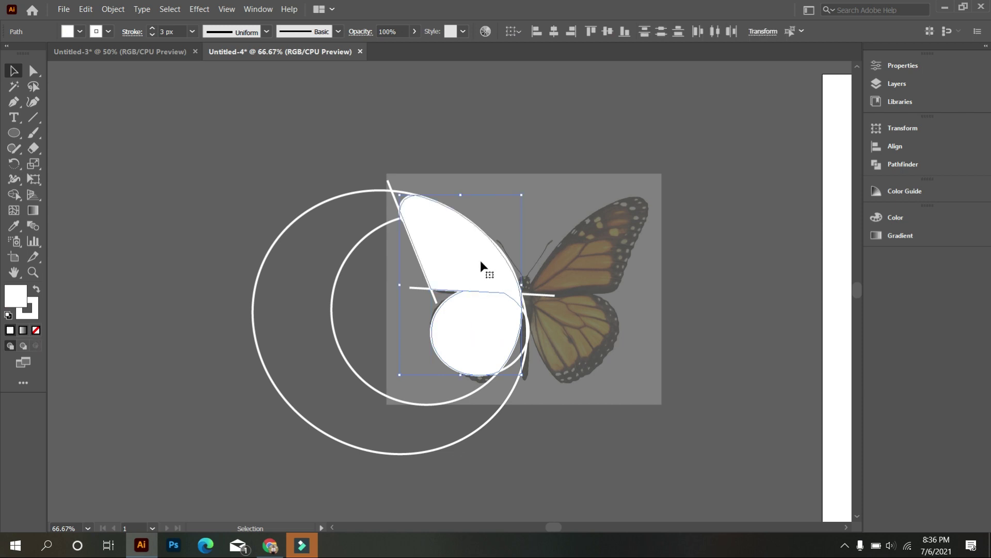
pyautogui.scroll(-1, 480, 260)
pyautogui.moveTo(481, 261); pyautogui.dragTo(215, 225)
pyautogui.click(252, 351)
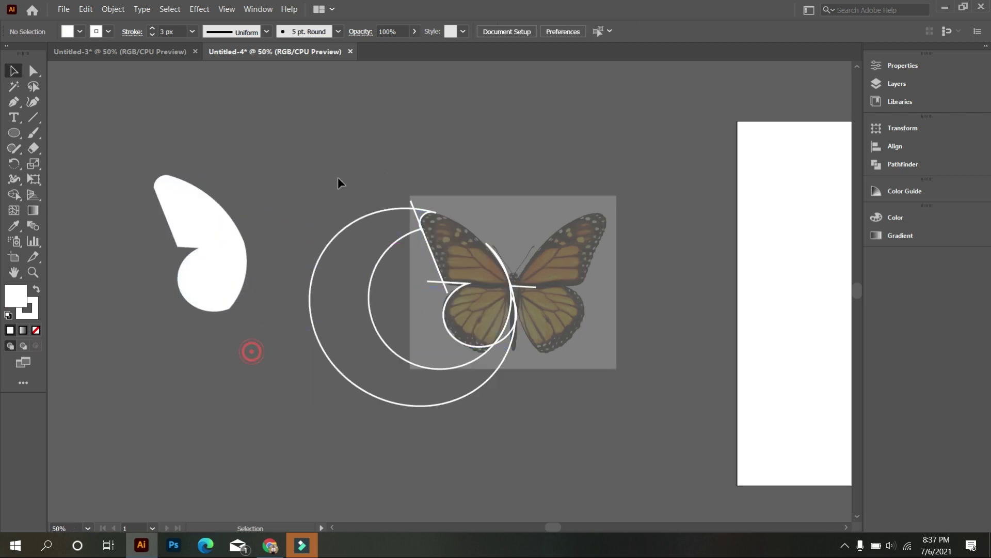
pyautogui.moveTo(324, 144); pyautogui.dragTo(553, 436)
pyautogui.press('Delete')
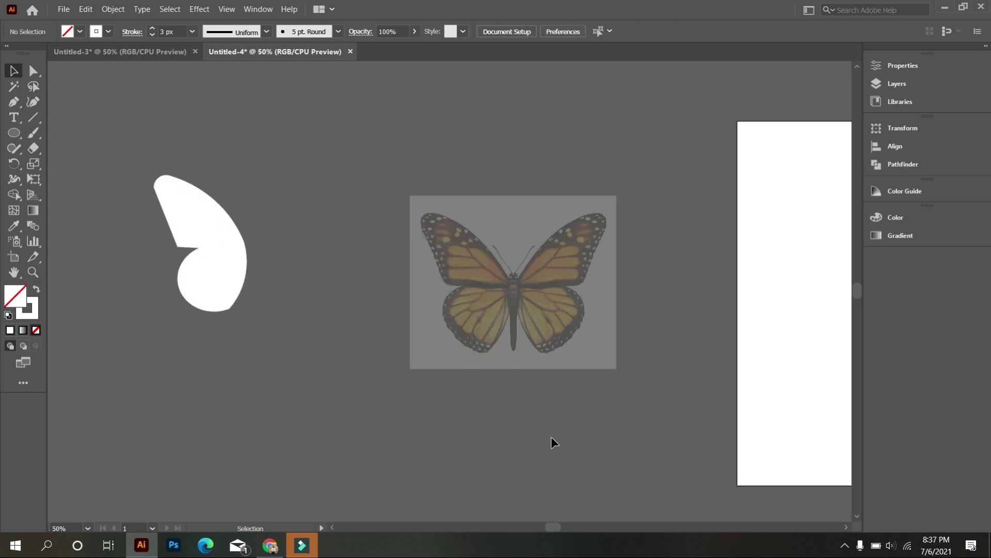
pyautogui.moveTo(228, 294); pyautogui.dragTo(328, 341)
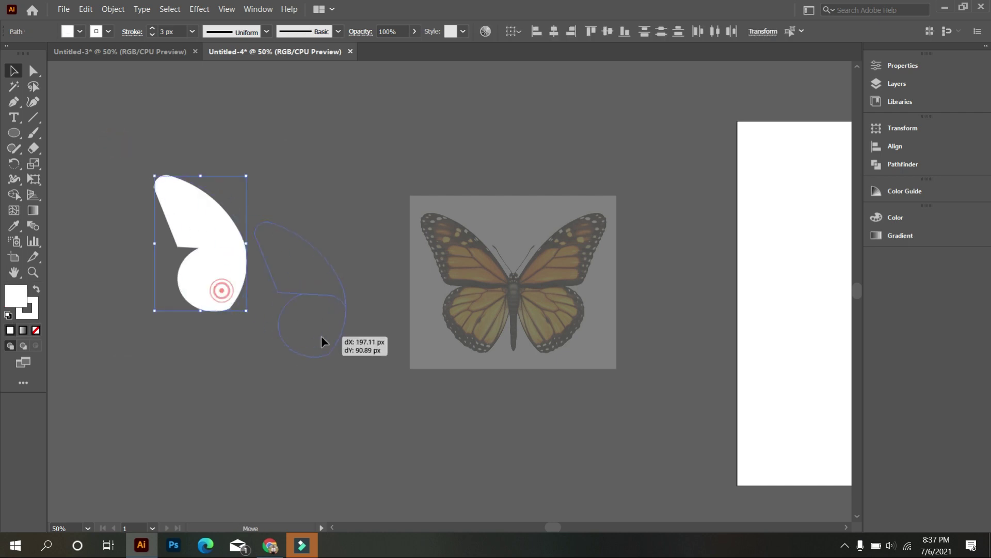
# Step: Set the white wing's stroke to None
pyautogui.click(109, 32)
pyautogui.click(7, 58)
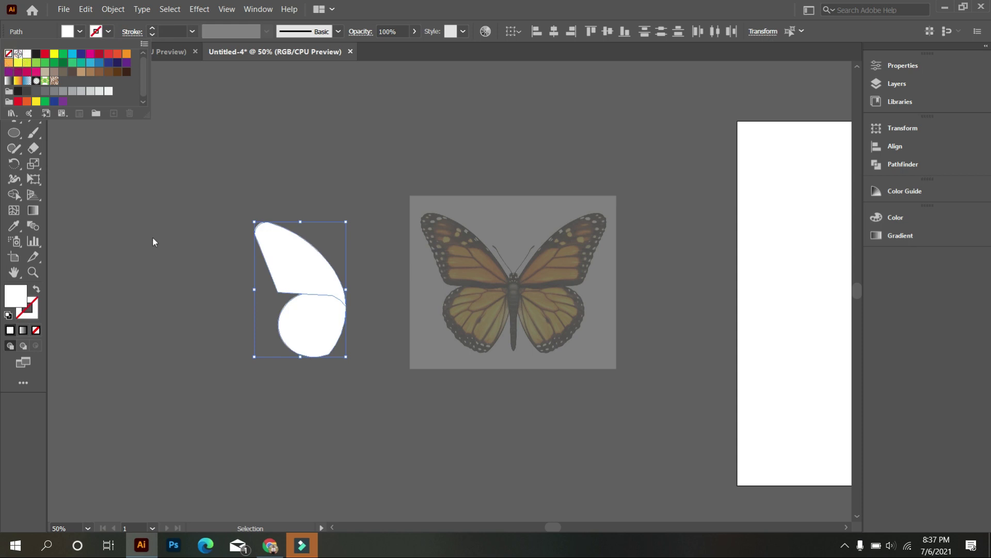
pyautogui.click(152, 236)
# Step: Round the wing's upper right, bottom and inner left corners with live corner widgets
pyautogui.click(33, 71)
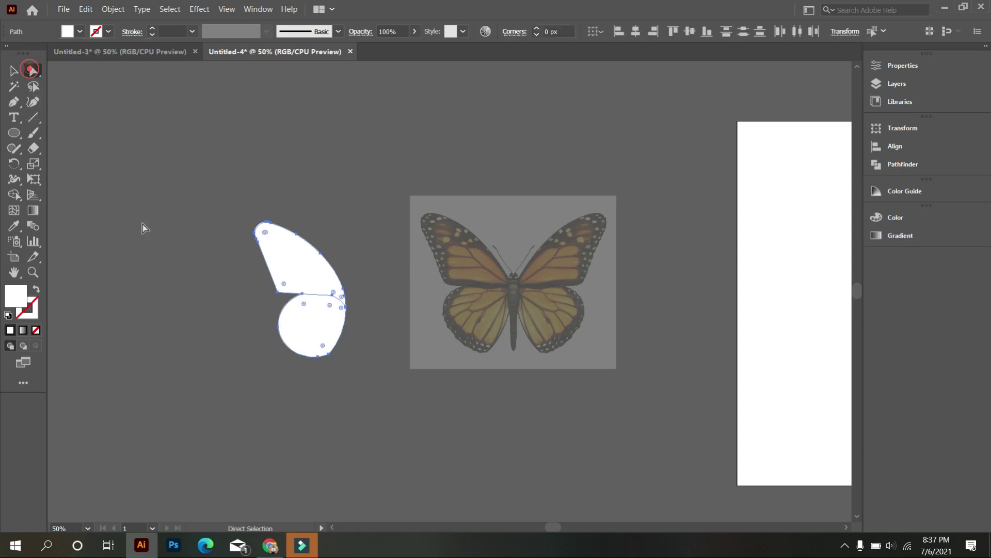
pyautogui.scroll(2, 310, 320)
pyautogui.scroll(1, 345, 398)
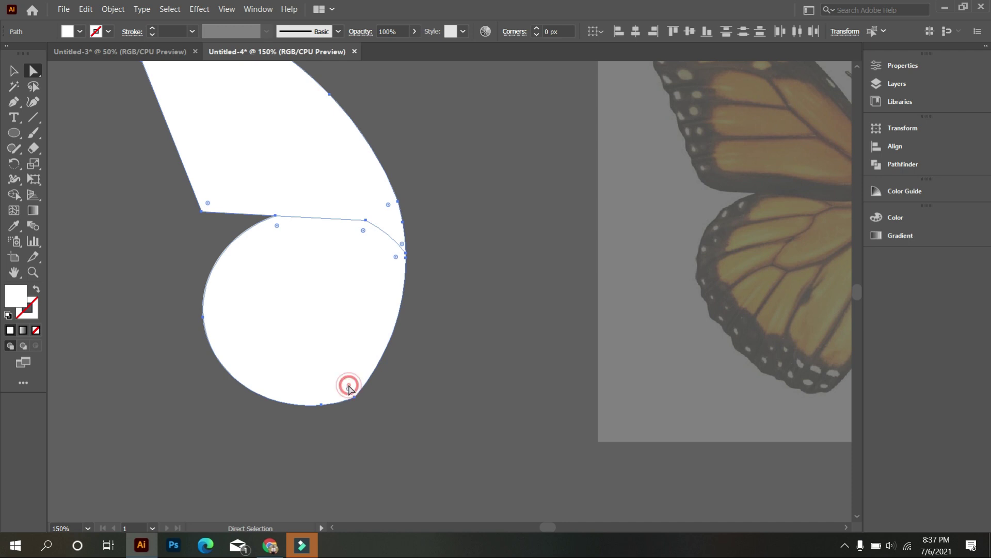
pyautogui.moveTo(349, 390); pyautogui.dragTo(348, 403)
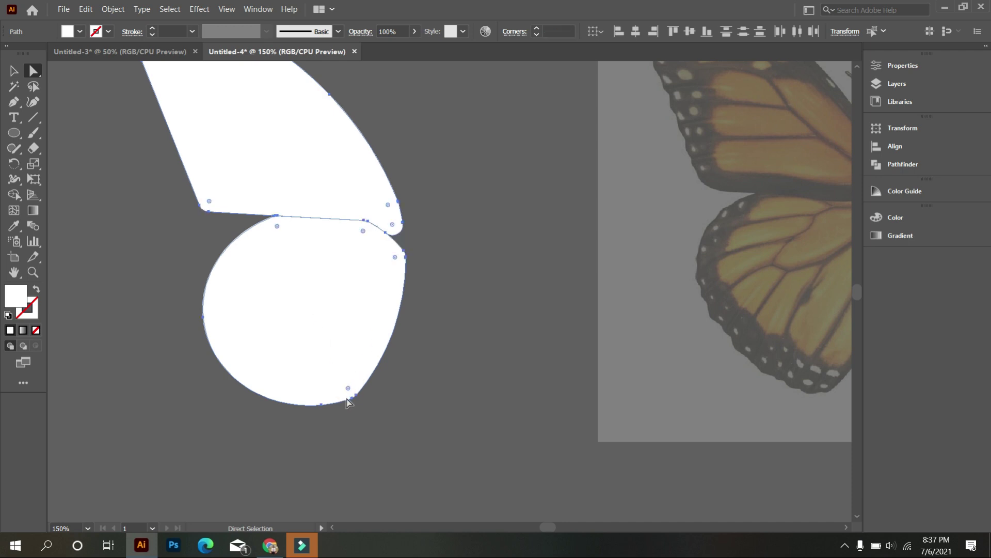
pyautogui.click(348, 403)
pyautogui.moveTo(345, 386); pyautogui.dragTo(261, 258)
pyautogui.moveTo(207, 205); pyautogui.dragTo(361, 133)
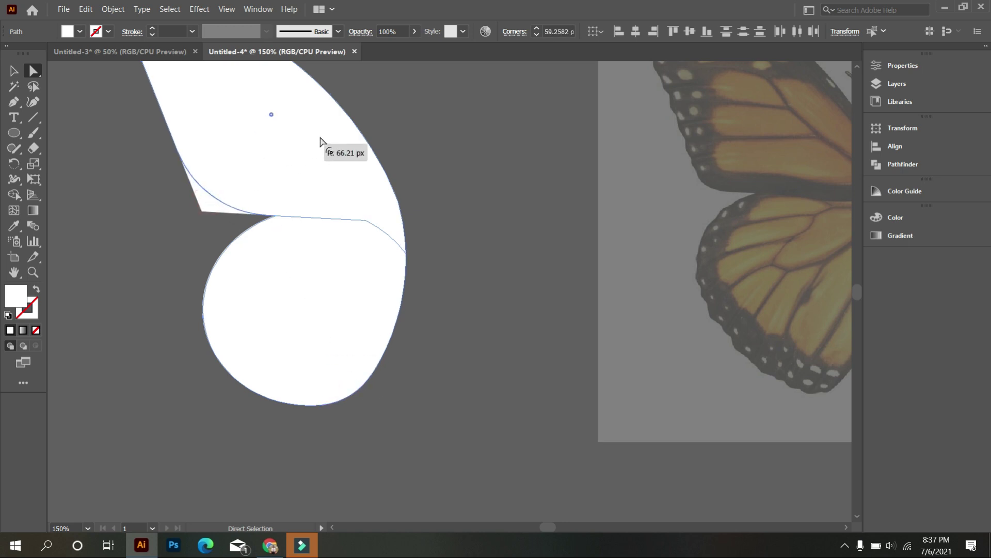
pyautogui.click(139, 287)
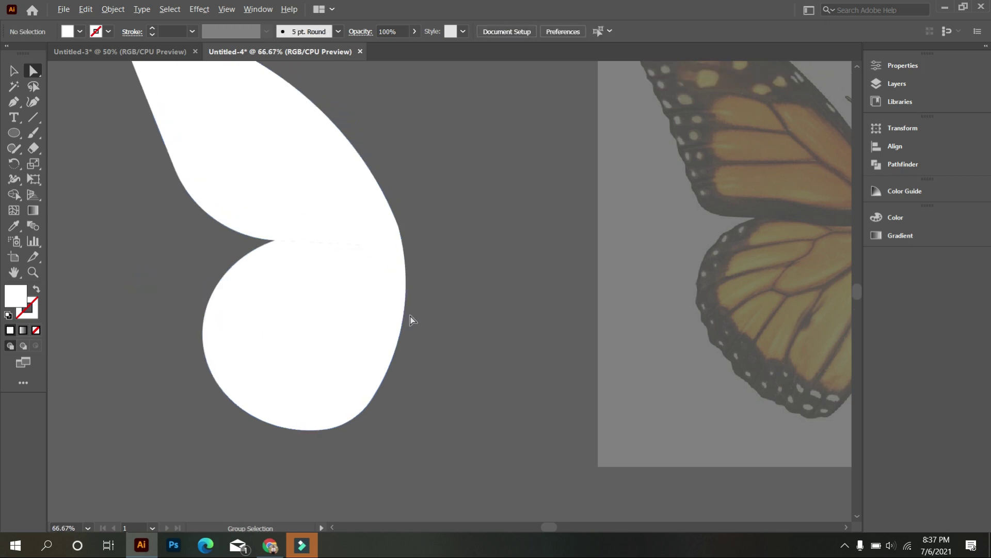
# Step: Round the sharp corner where the two wing lobes meet
pyautogui.scroll(-3, 411, 316)
pyautogui.scroll(4, 377, 294)
pyautogui.click(373, 298)
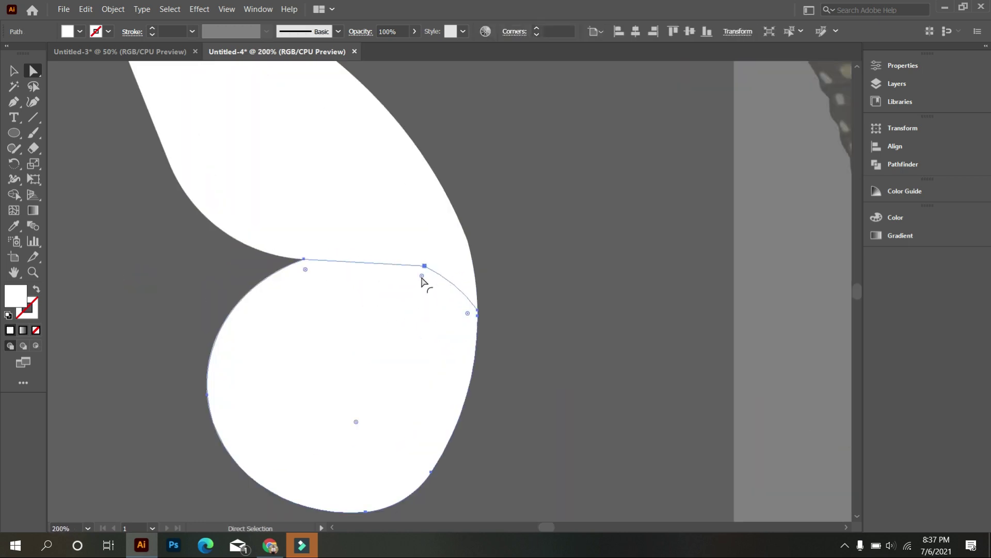
pyautogui.moveTo(422, 276); pyautogui.dragTo(369, 436)
pyautogui.scroll(-2, 445, 303)
pyautogui.scroll(2, 451, 285)
pyautogui.click(452, 298)
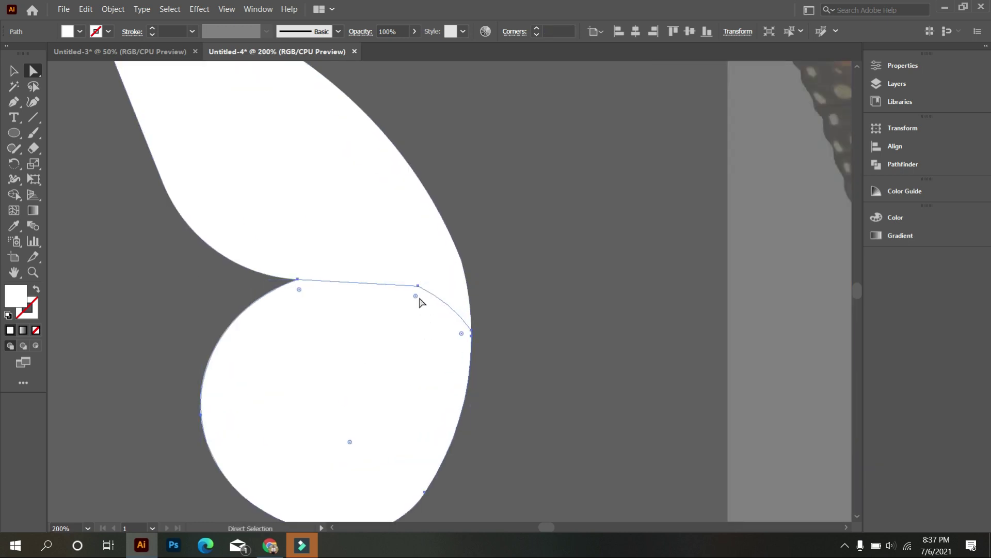
pyautogui.moveTo(418, 298); pyautogui.dragTo(343, 458)
pyautogui.scroll(-2, 421, 347)
# Step: Round and fine-tune the upper wing's top-left tip, then select both wing pieces
pyautogui.click(14, 71)
pyautogui.click(120, 153)
pyautogui.scroll(2, 284, 186)
pyautogui.click(282, 195)
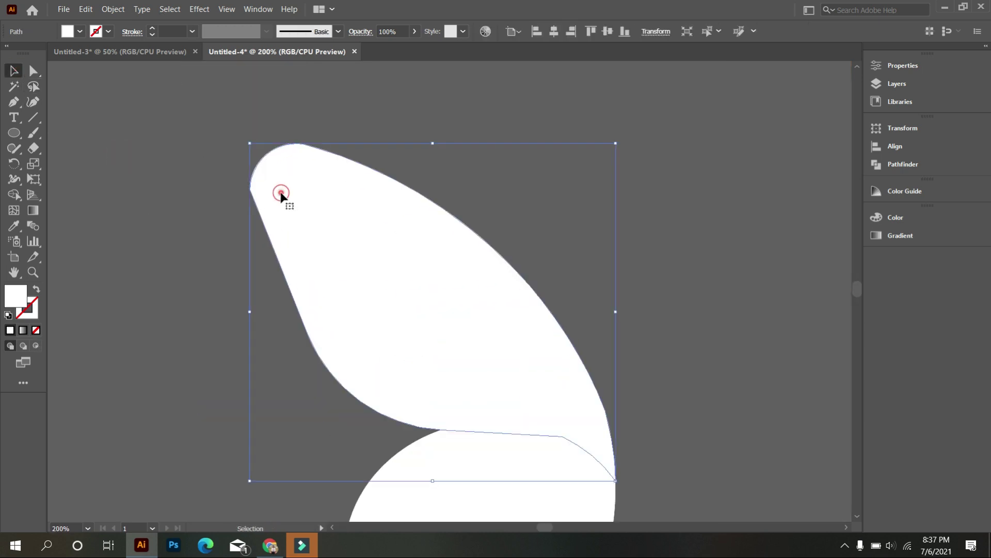
pyautogui.click(33, 72)
pyautogui.scroll(1, 271, 191)
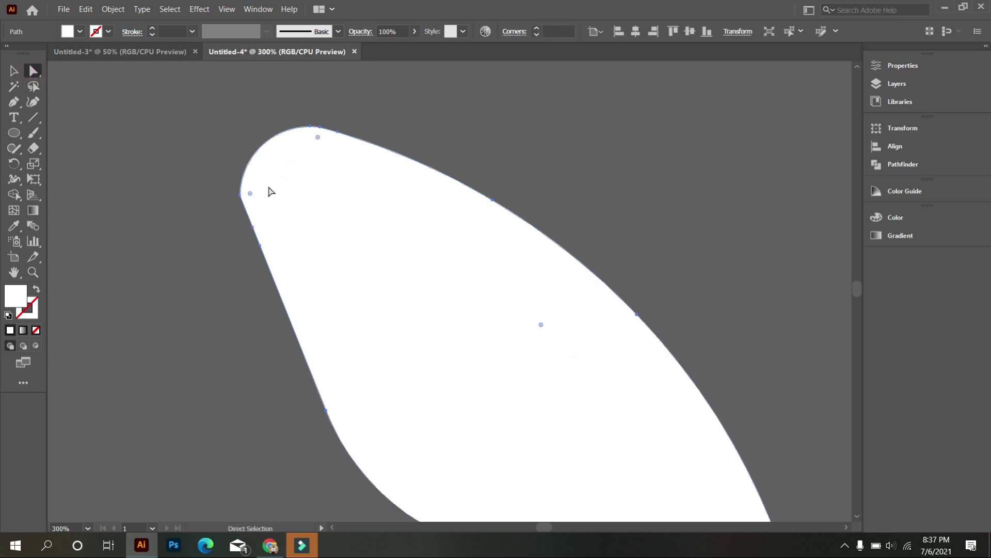
pyautogui.moveTo(250, 193); pyautogui.dragTo(359, 213)
pyautogui.moveTo(318, 138); pyautogui.dragTo(325, 212)
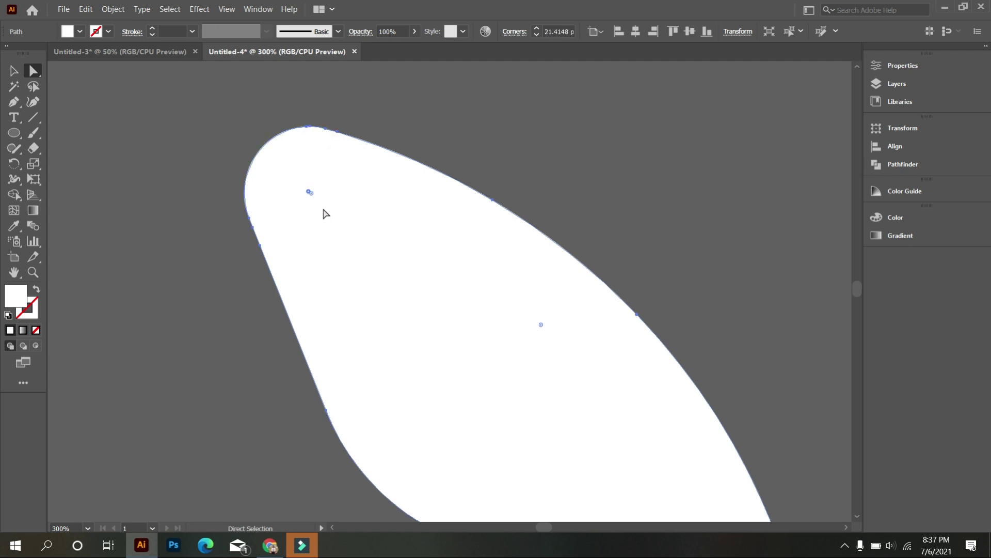
pyautogui.scroll(-2, 323, 214)
pyautogui.click(14, 71)
pyautogui.click(94, 133)
pyautogui.scroll(-1, 177, 175)
pyautogui.click(310, 276)
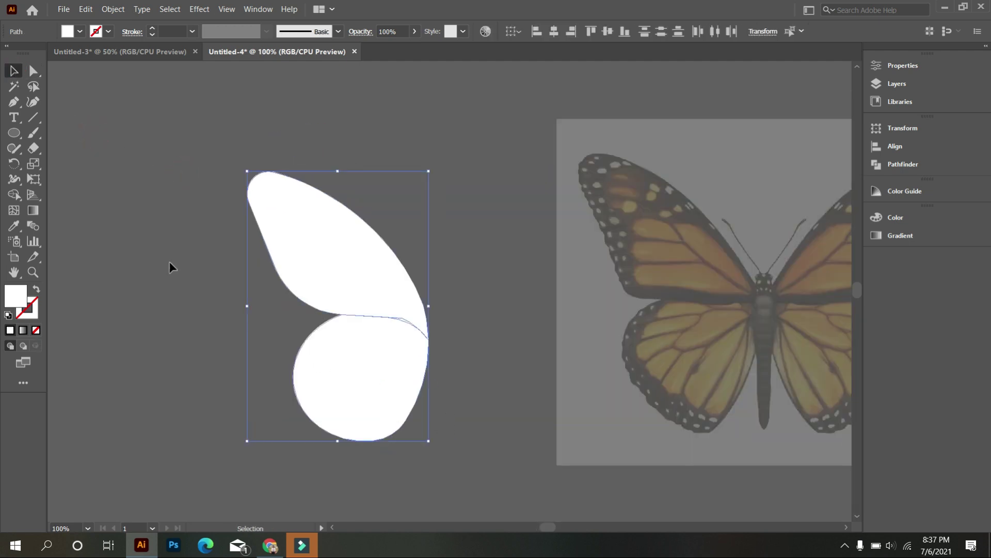
# Step: Merge the two wing pieces into one shape with Shape Builder and select it
pyautogui.click(14, 194)
pyautogui.scroll(2, 402, 326)
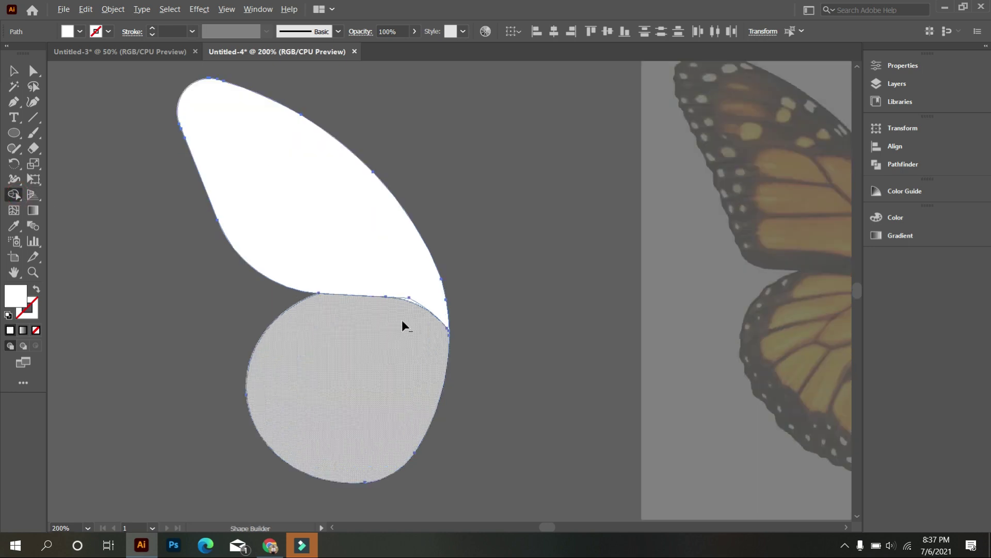
pyautogui.scroll(1, 422, 282)
pyautogui.scroll(2, 423, 280)
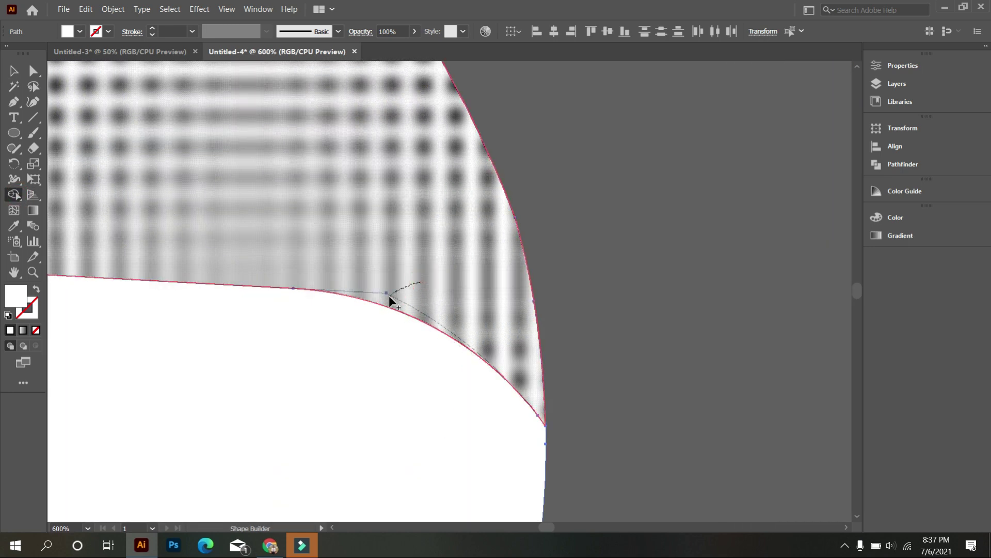
pyautogui.scroll(-2, 408, 302)
pyautogui.scroll(-1, 423, 308)
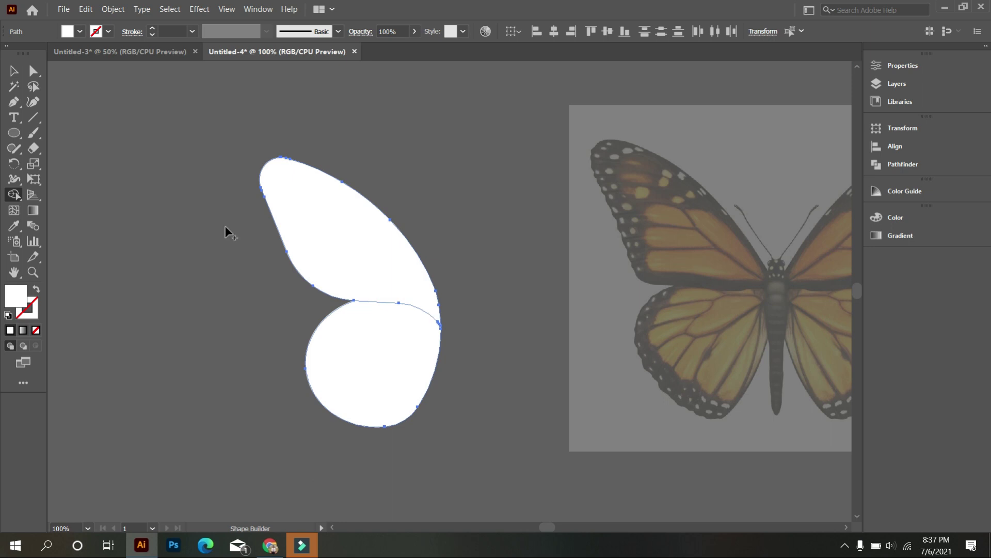
pyautogui.click(13, 70)
pyautogui.click(128, 148)
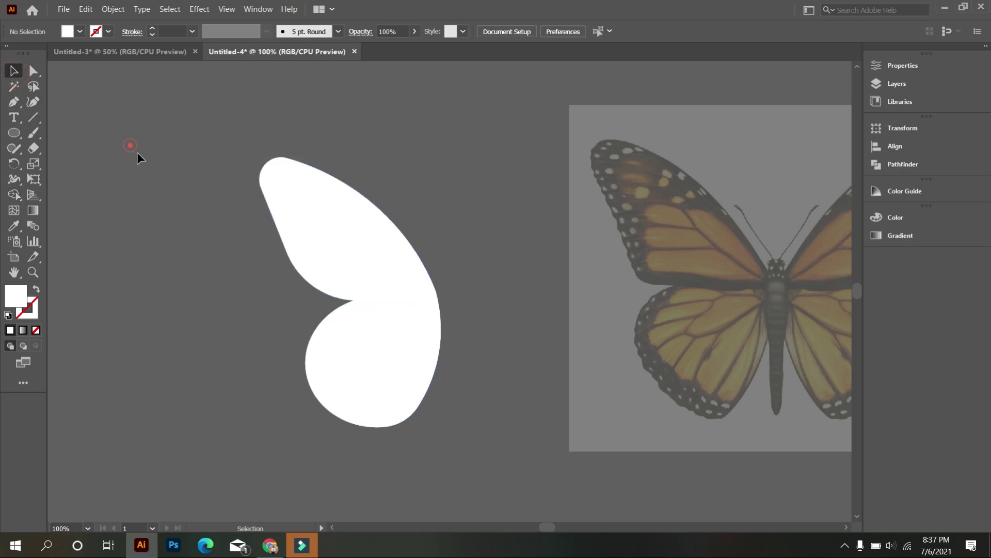
pyautogui.scroll(-2, 155, 165)
pyautogui.moveTo(176, 162); pyautogui.dragTo(312, 309)
# Step: Group the wing, make a reflected copy, and nudge the copy right beside the original
pyautogui.rightClick(364, 152)
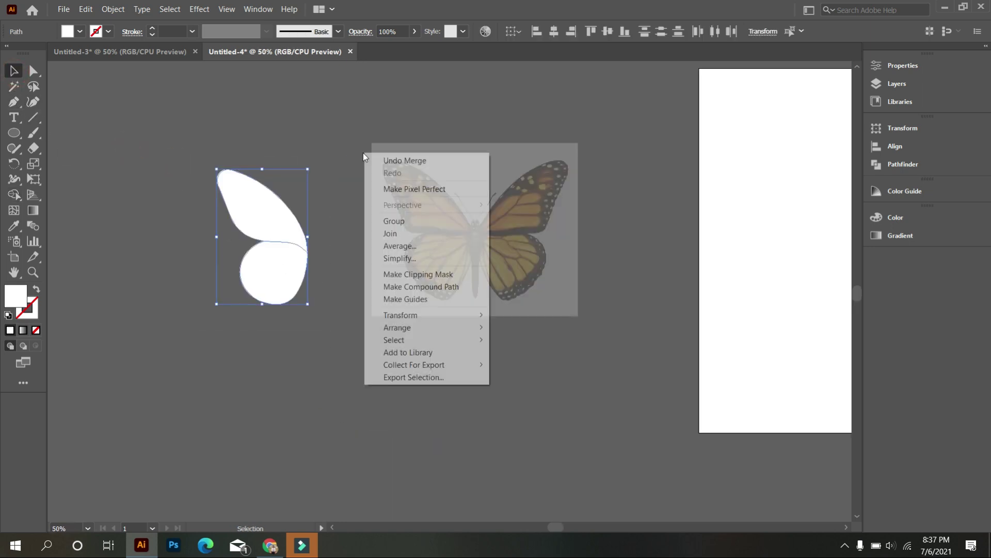
pyautogui.click(421, 221)
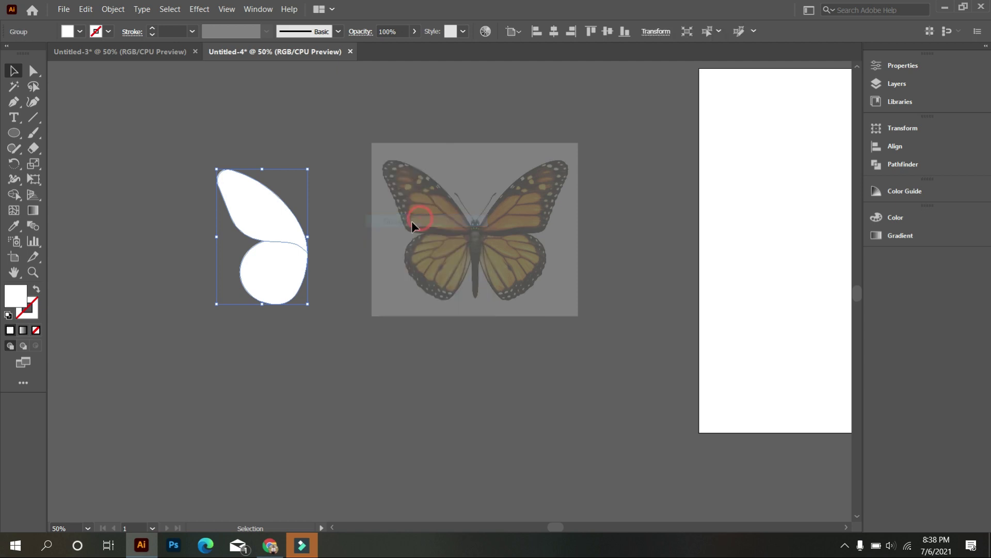
pyautogui.rightClick(341, 234)
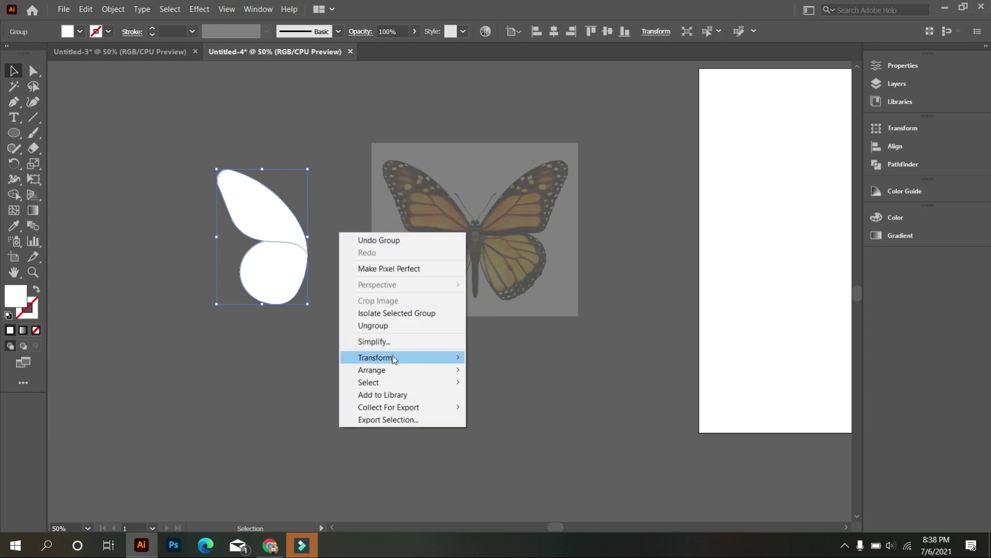
pyautogui.moveTo(376, 357)
pyautogui.click(524, 398)
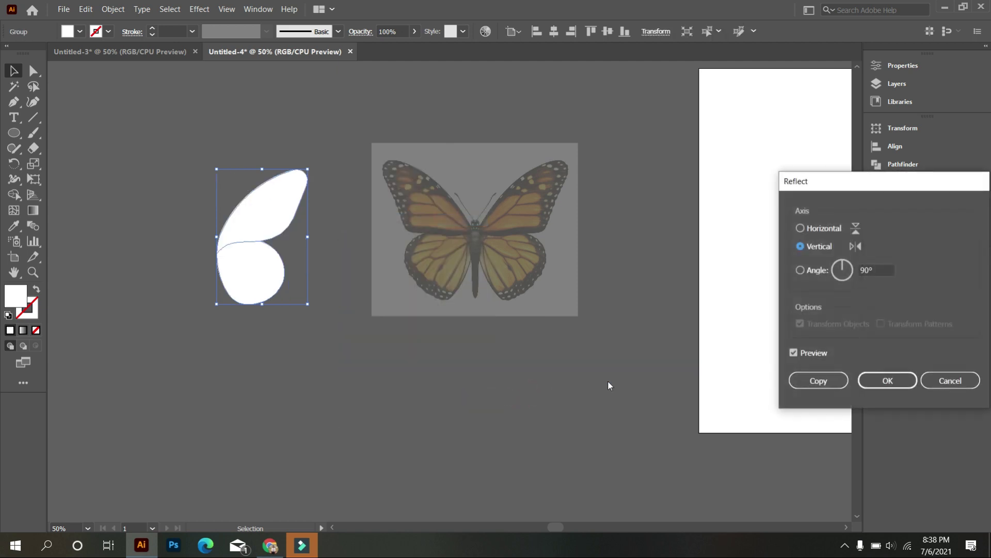
pyautogui.click(823, 380)
pyautogui.press('Right')
pyautogui.press('Right')
pyautogui.press('Right')
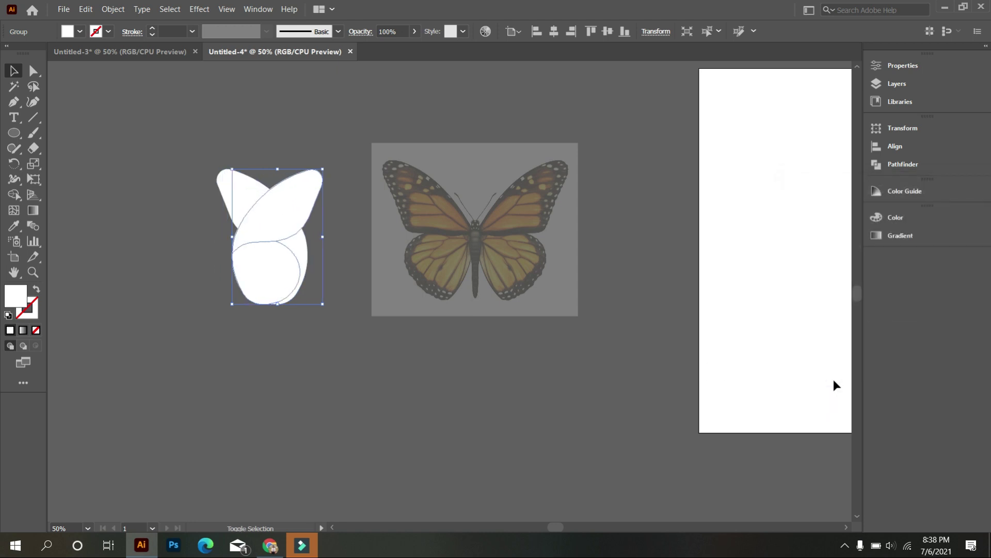
pyautogui.press('Right')
pyautogui.press('Right')
pyautogui.press('Right')
pyautogui.press('Right')
pyautogui.press('Right')
pyautogui.press('Right')
pyautogui.press('Right')
pyautogui.press('Right')
pyautogui.press('Right')
pyautogui.press('Right')
pyautogui.press('Right')
pyautogui.press('Right')
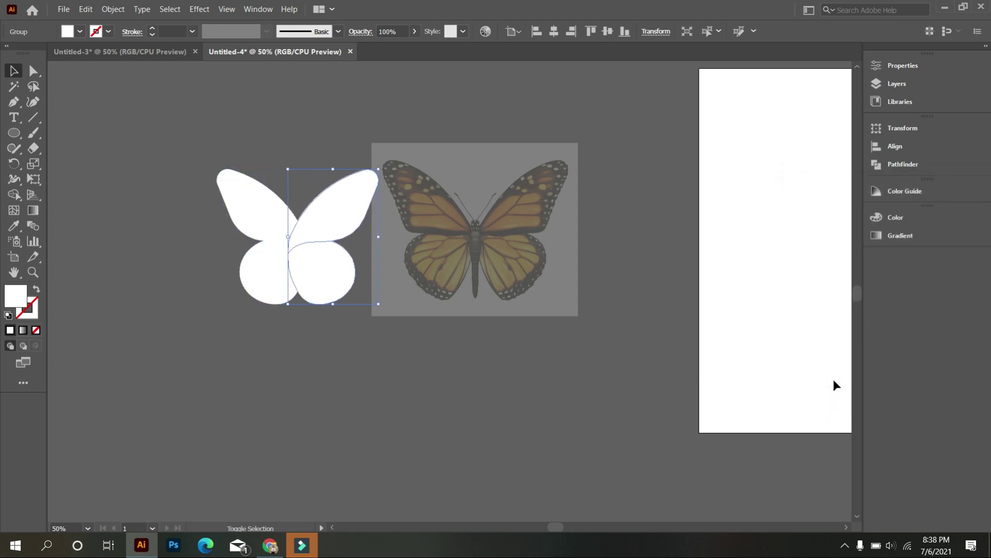
pyautogui.press('Right')
pyautogui.press('Right')
pyautogui.press('Right')
pyautogui.press('Right')
pyautogui.press('Right')
pyautogui.press('Right')
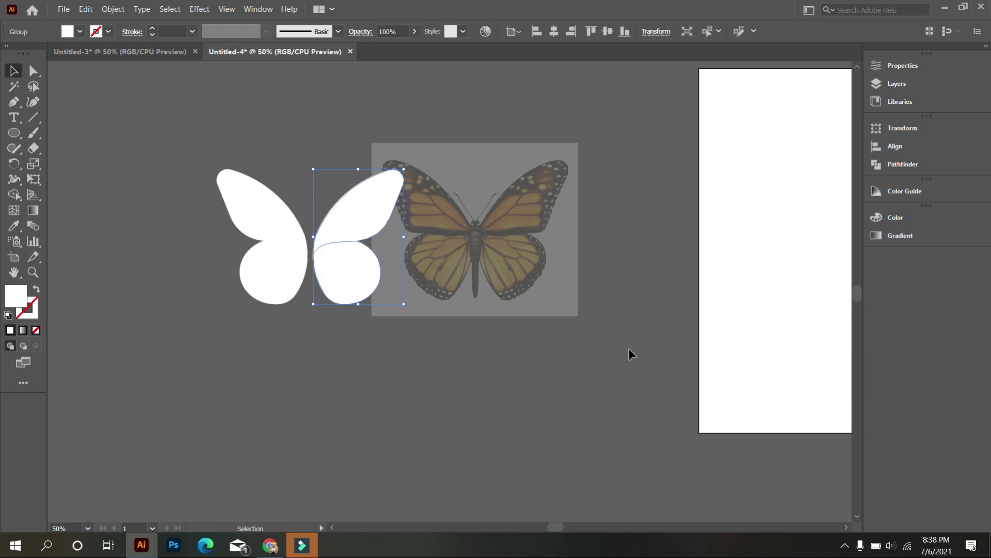
pyautogui.moveTo(202, 155); pyautogui.dragTo(383, 327)
# Step: Move both wings onto the artboard, fill them black, and nudge the right wing left
pyautogui.scroll(-1, 361, 304)
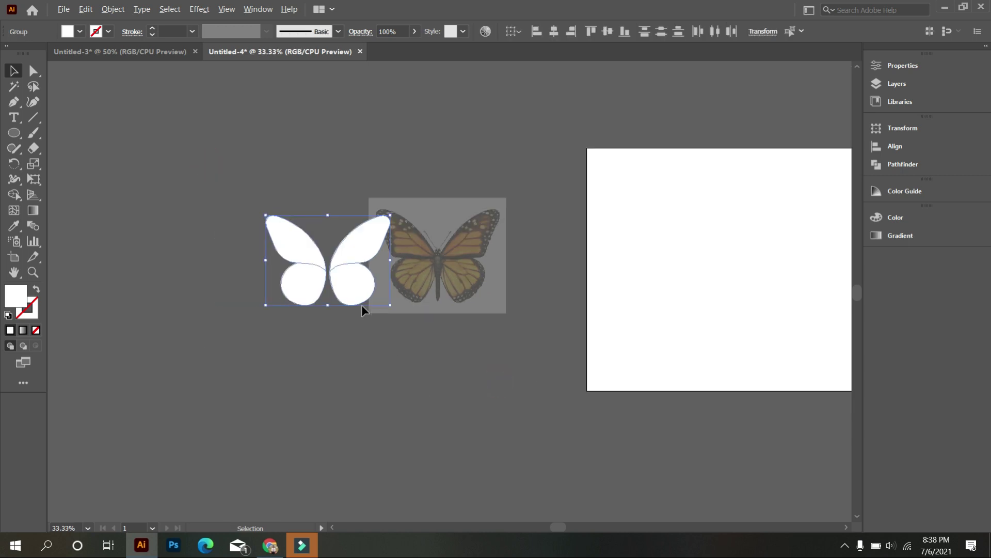
pyautogui.moveTo(345, 301); pyautogui.dragTo(722, 303)
pyautogui.moveTo(767, 340); pyautogui.dragTo(544, 365)
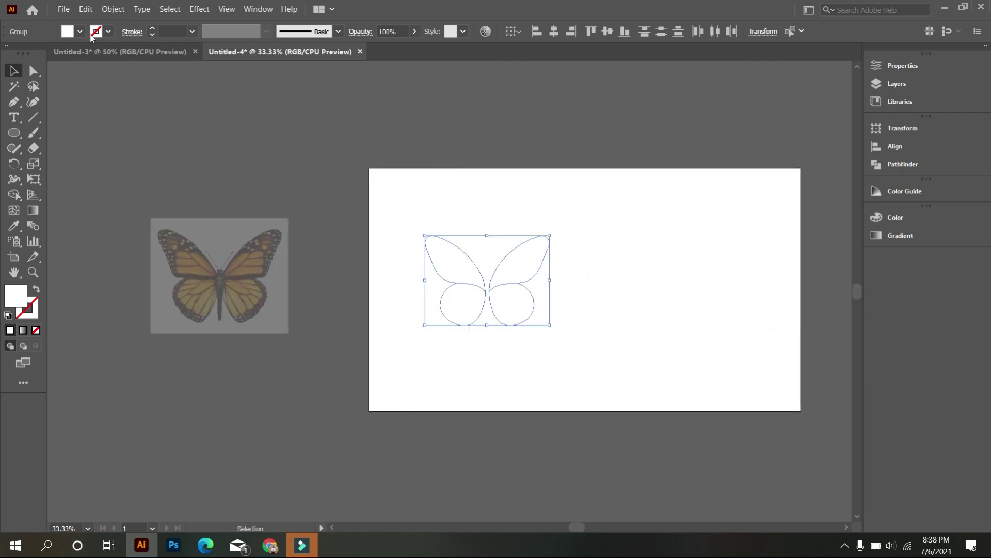
pyautogui.click(81, 32)
pyautogui.click(42, 57)
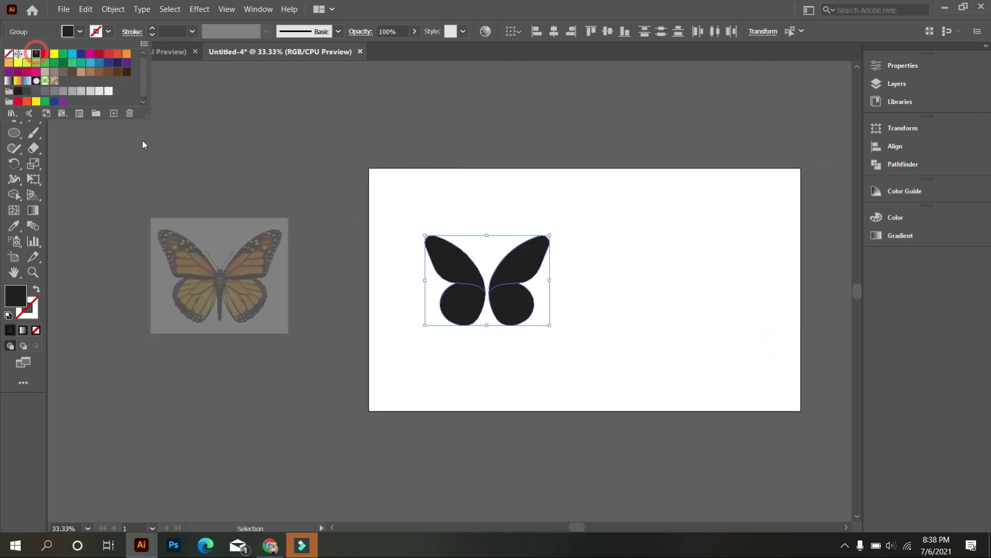
pyautogui.click(168, 161)
pyautogui.click(505, 303)
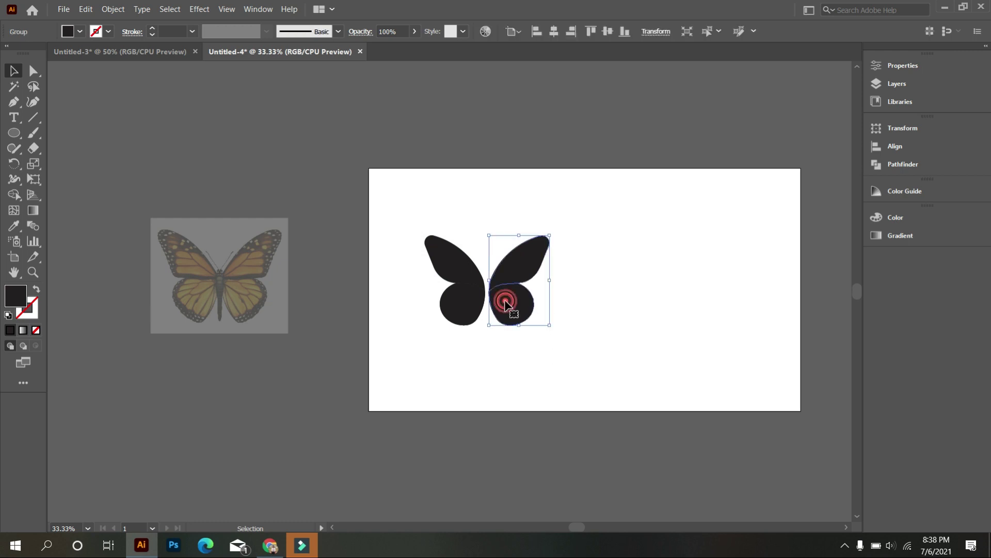
pyautogui.hotkey('shift', 'Left')
pyautogui.hotkey('shift', 'Left')
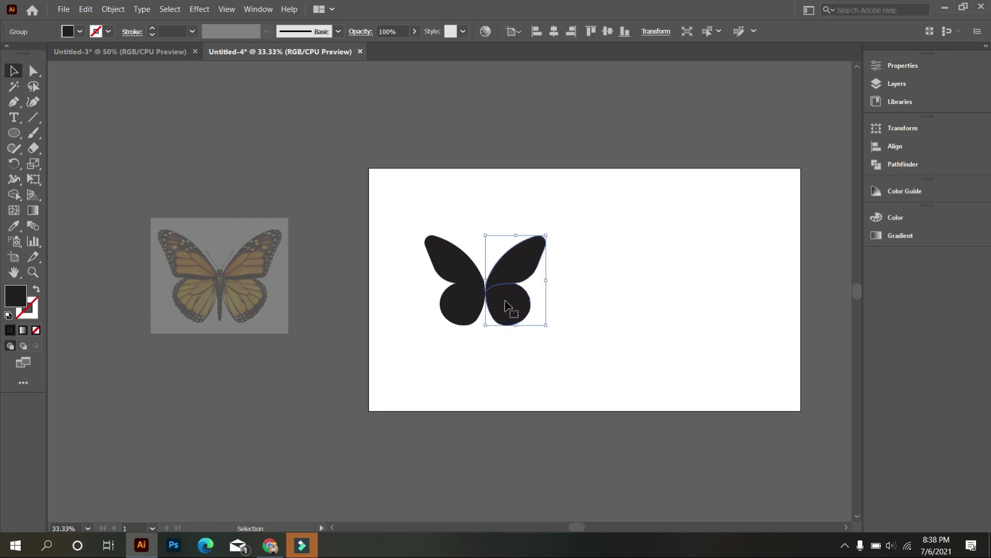
pyautogui.click(527, 356)
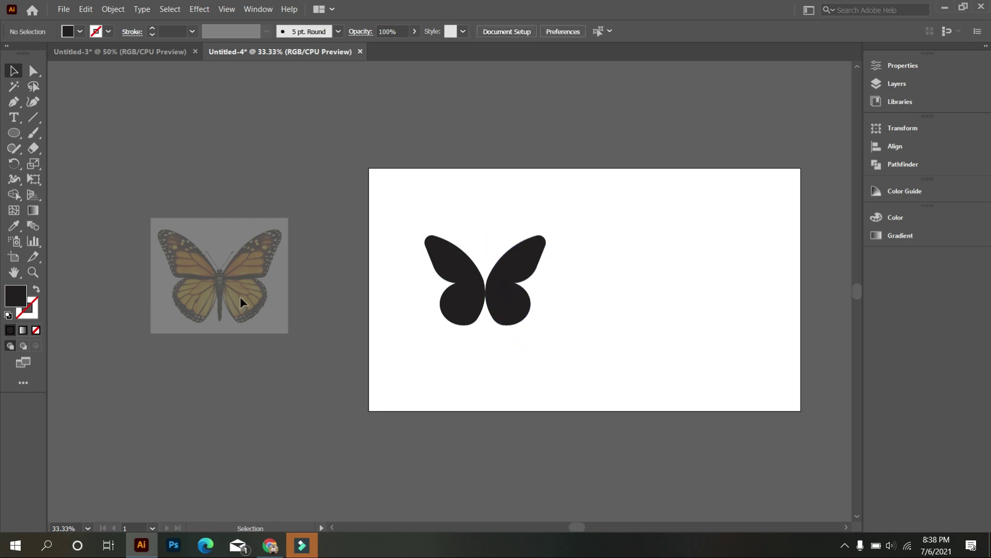
# Step: Unlock the reference butterfly image with Object > Unlock All and move it up and right
pyautogui.click(107, 9)
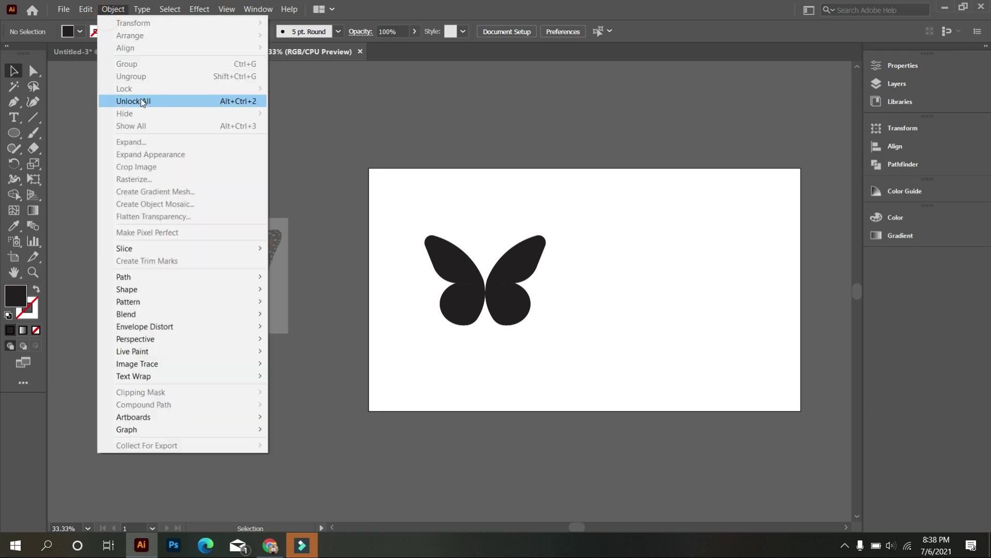
pyautogui.click(144, 101)
pyautogui.scroll(10, 495, 31)
pyautogui.scroll(10, 503, 35)
pyautogui.moveTo(320, 327); pyautogui.dragTo(310, 314)
pyautogui.moveTo(268, 289); pyautogui.dragTo(322, 276)
pyautogui.click(318, 373)
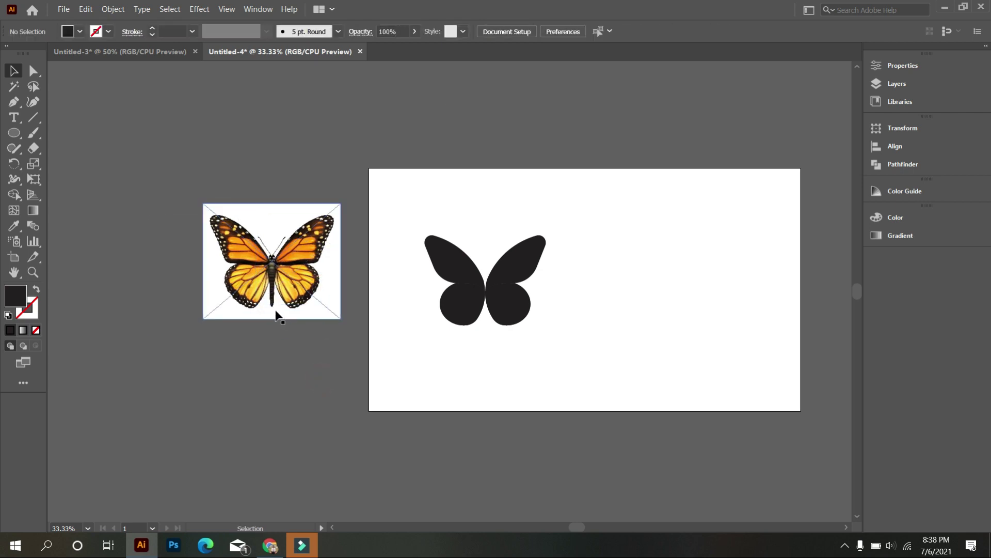
pyautogui.scroll(1, 276, 313)
pyautogui.scroll(1, 270, 224)
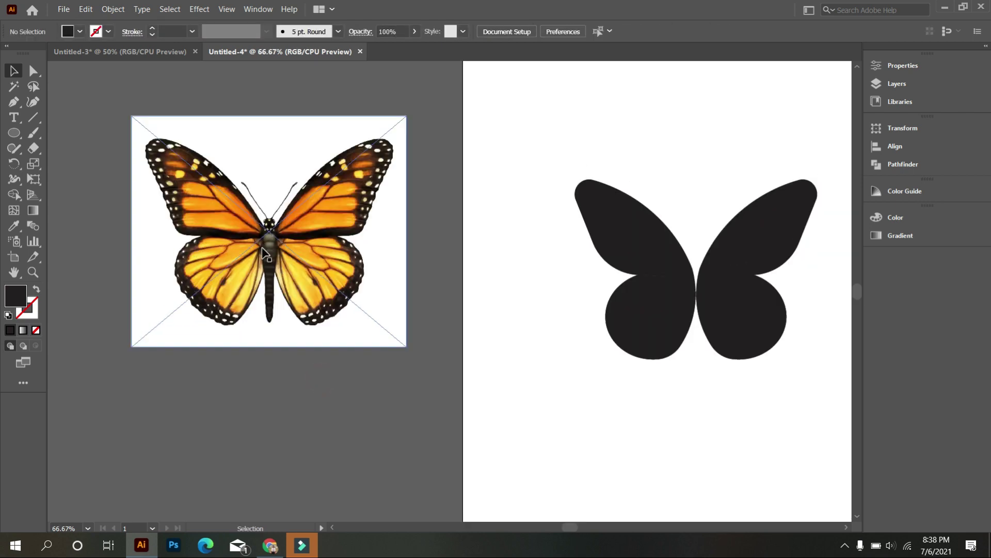
pyautogui.scroll(-2, 264, 253)
pyautogui.scroll(1, 649, 272)
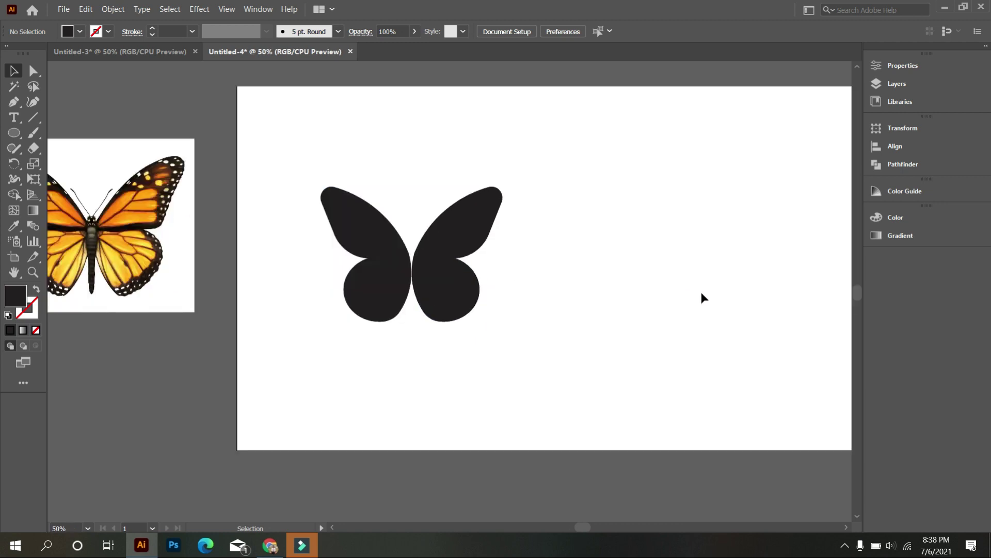
pyautogui.hscroll(2, 700, 297)
pyautogui.scroll(1, 516, 294)
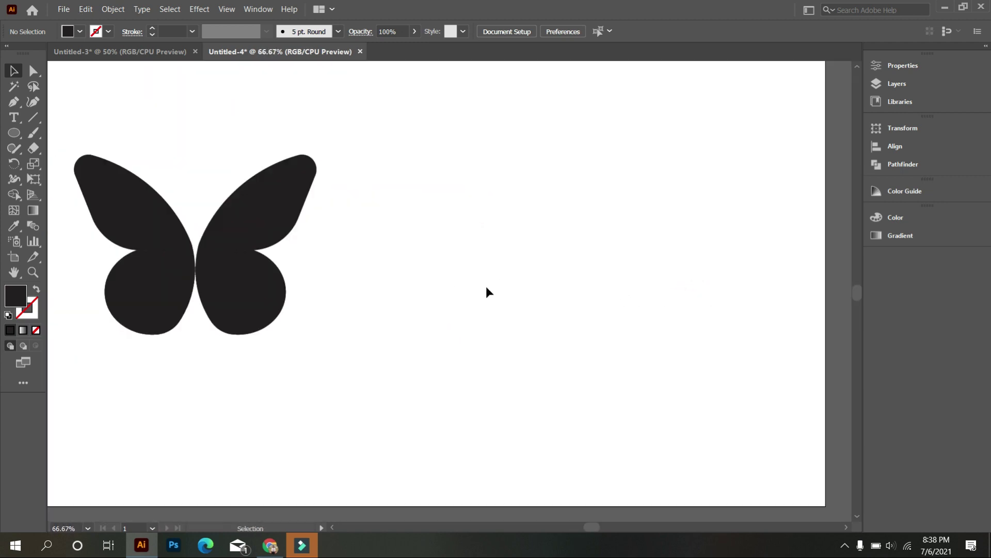
pyautogui.rightClick(14, 133)
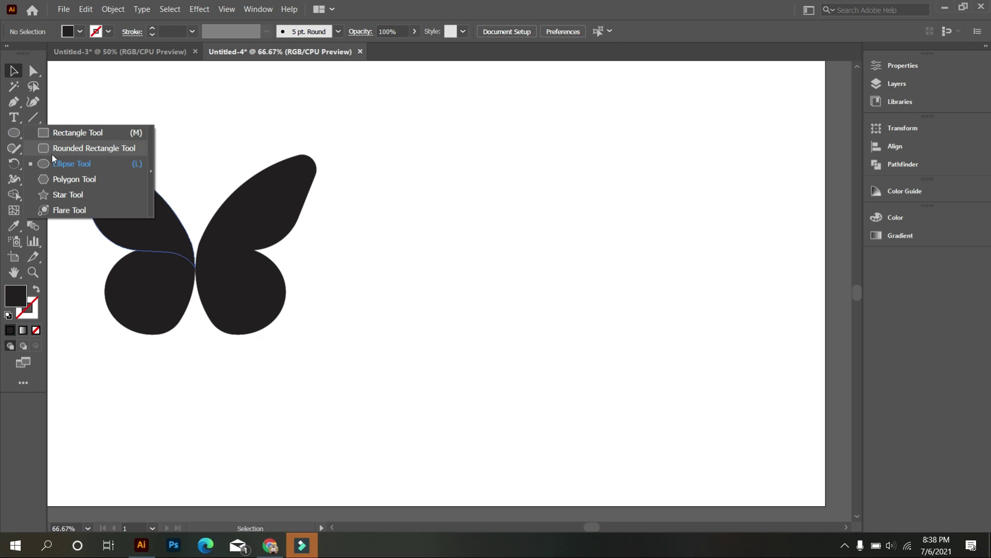
# Step: Draw a tall narrow rectangle right of the butterfly and a short horizontal one above it
pyautogui.click(85, 132)
pyautogui.moveTo(429, 168); pyautogui.dragTo(454, 331)
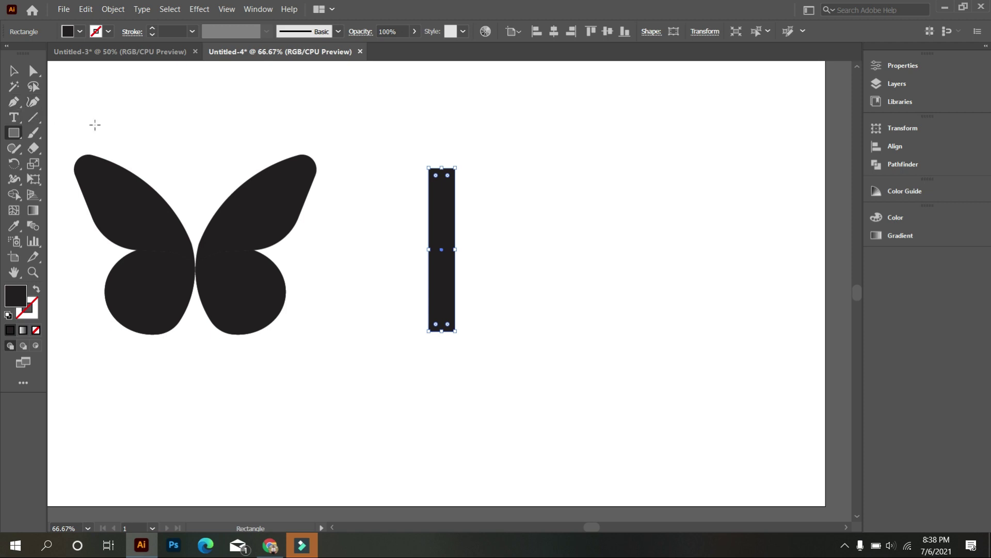
pyautogui.moveTo(401, 130); pyautogui.dragTo(489, 154)
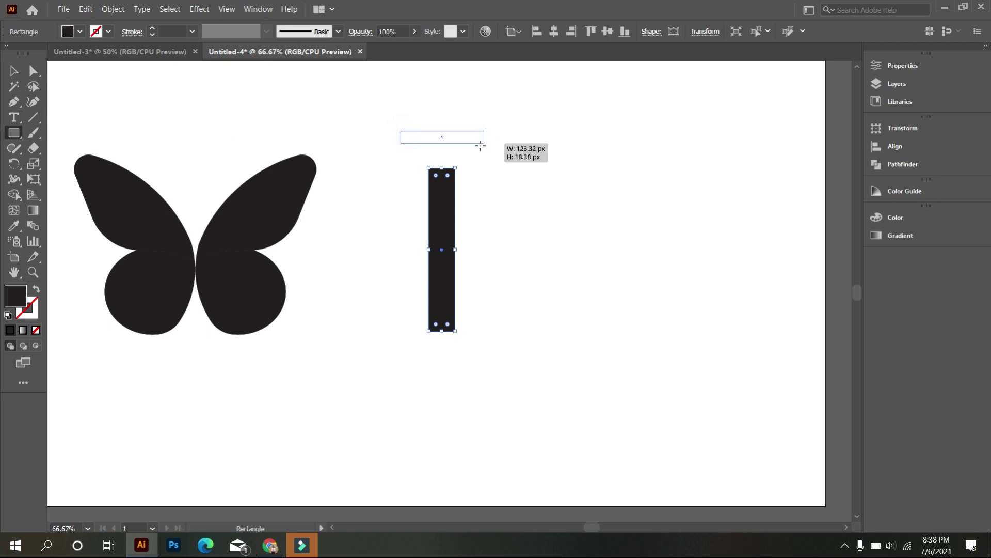
# Step: Widen the short top rectangle and centre both rectangles horizontally
pyautogui.click(14, 71)
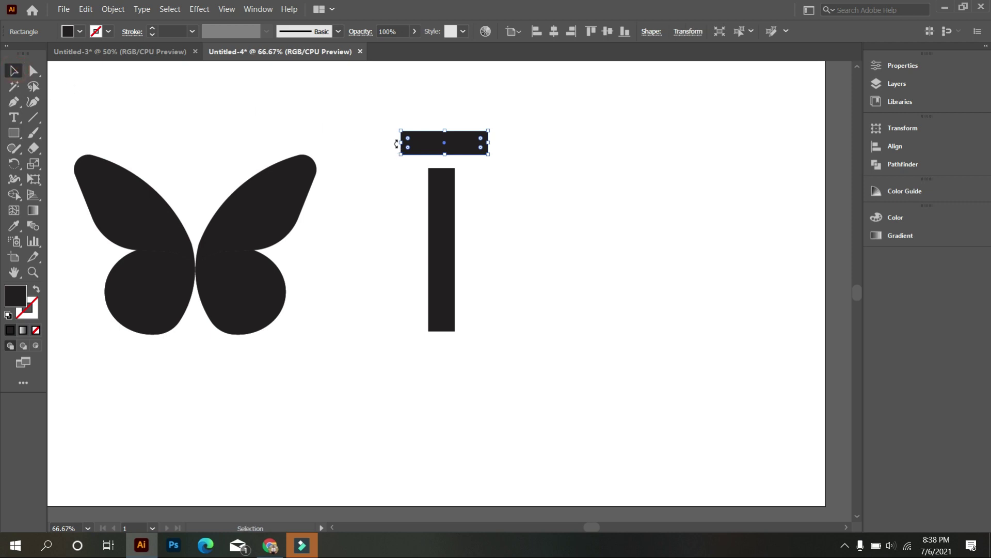
pyautogui.moveTo(401, 142); pyautogui.dragTo(425, 148)
pyautogui.moveTo(405, 107); pyautogui.dragTo(444, 186)
pyautogui.click(555, 31)
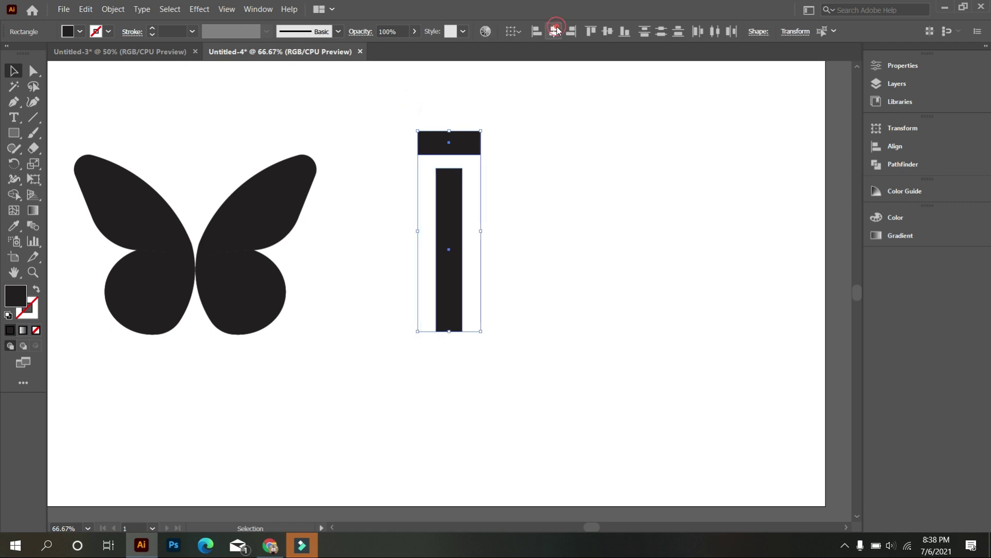
pyautogui.click(556, 218)
# Step: Drag the tall rectangle's top-left and top-right anchors outward so it tapers to a narrow bottom
pyautogui.scroll(2, 467, 181)
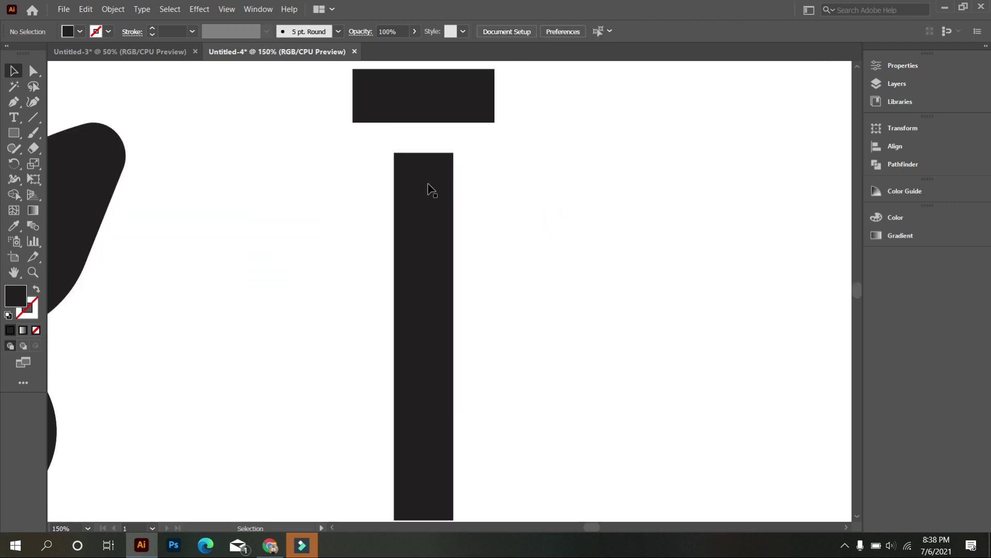
pyautogui.scroll(1, 427, 188)
pyautogui.click(421, 192)
pyautogui.click(34, 71)
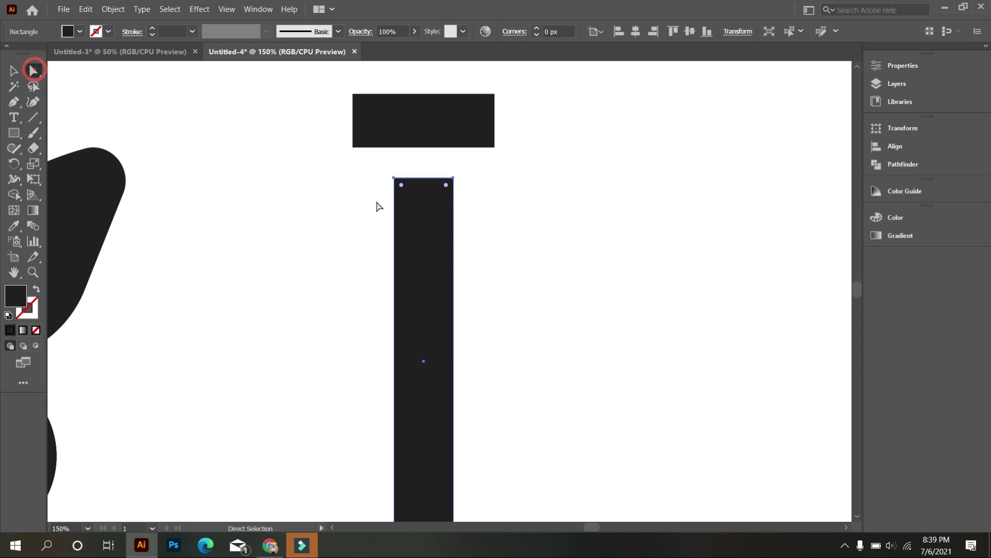
pyautogui.moveTo(394, 177); pyautogui.dragTo(352, 178)
pyautogui.click(454, 179)
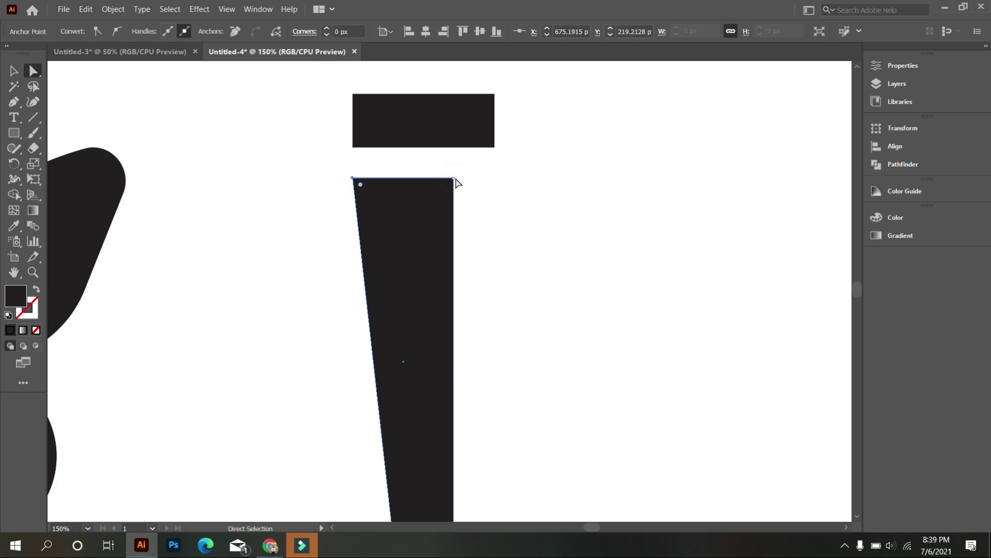
pyautogui.click(482, 184)
pyautogui.moveTo(454, 179); pyautogui.dragTo(494, 179)
pyautogui.hotkey('ctrl', '-')
pyautogui.scroll(1, 129, 141)
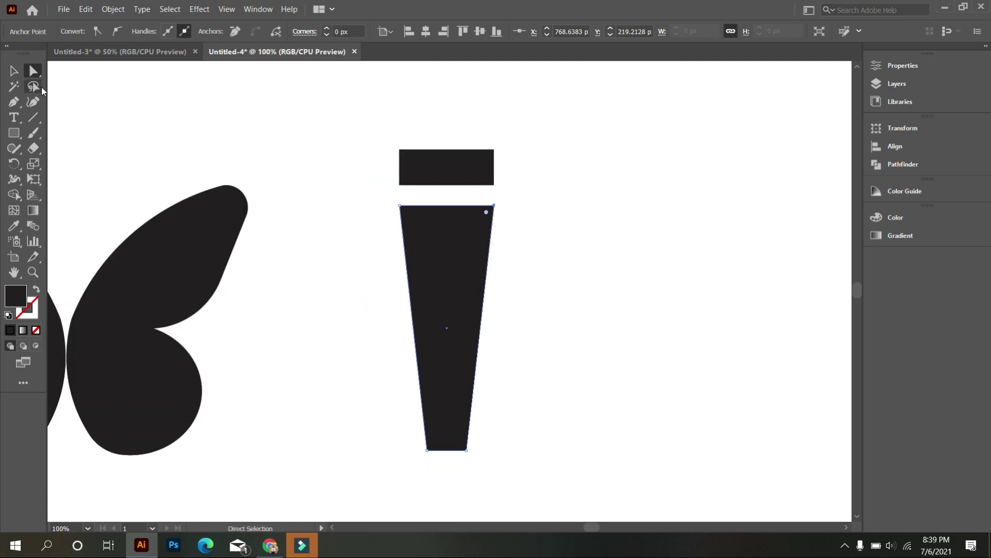
pyautogui.click(11, 71)
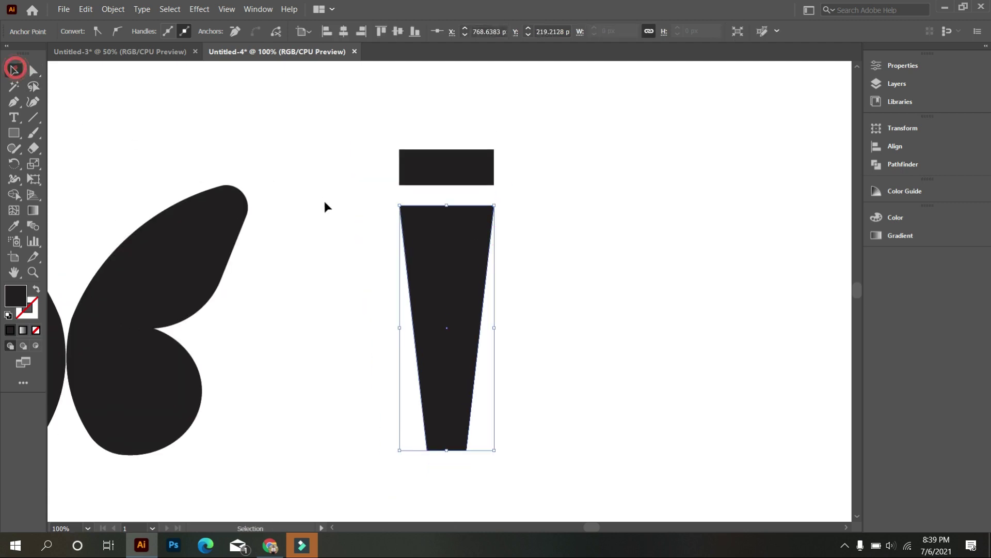
pyautogui.click(324, 200)
pyautogui.click(454, 176)
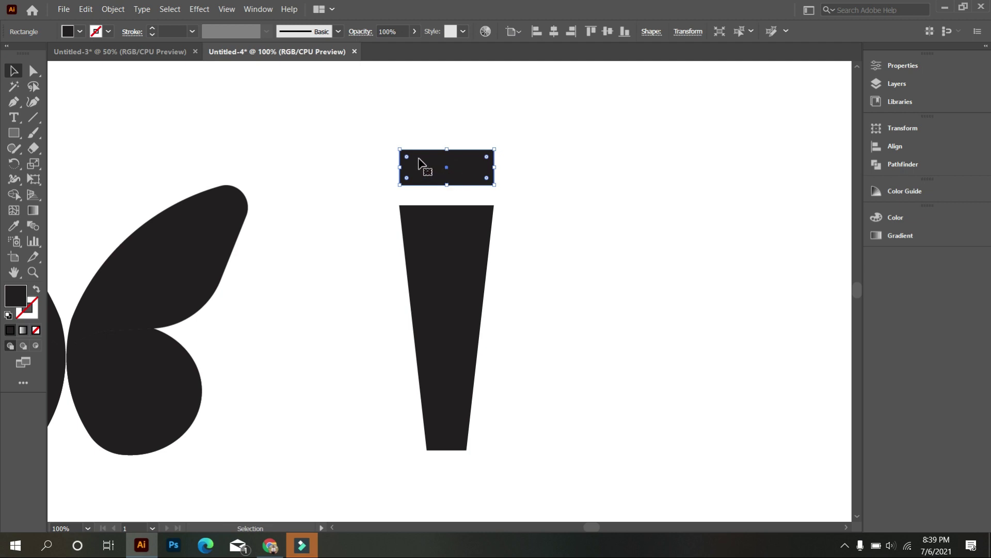
# Step: Round the short rectangle into a pill and round the tapered shape's corners
pyautogui.moveTo(408, 160); pyautogui.dragTo(497, 209)
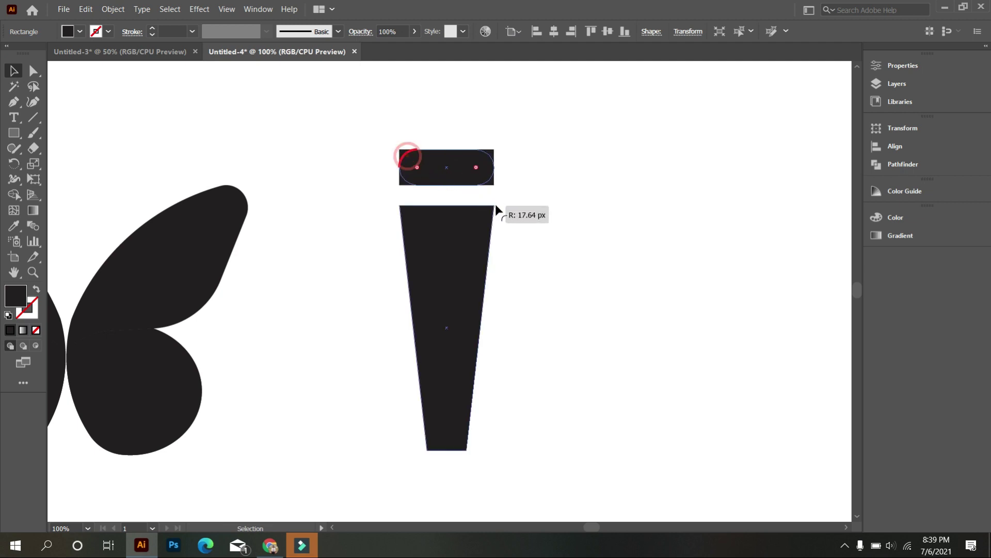
pyautogui.click(452, 237)
pyautogui.click(35, 74)
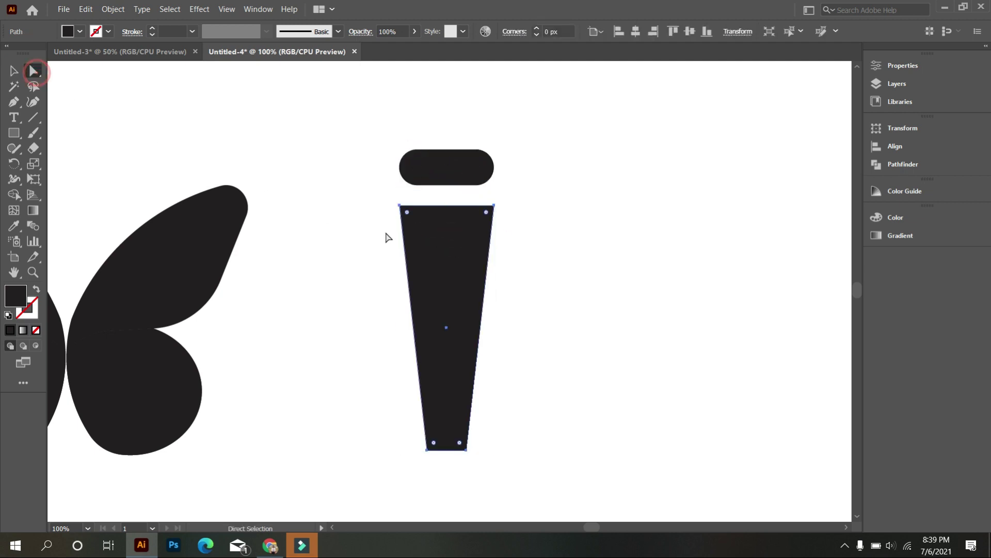
pyautogui.moveTo(408, 220); pyautogui.dragTo(478, 354)
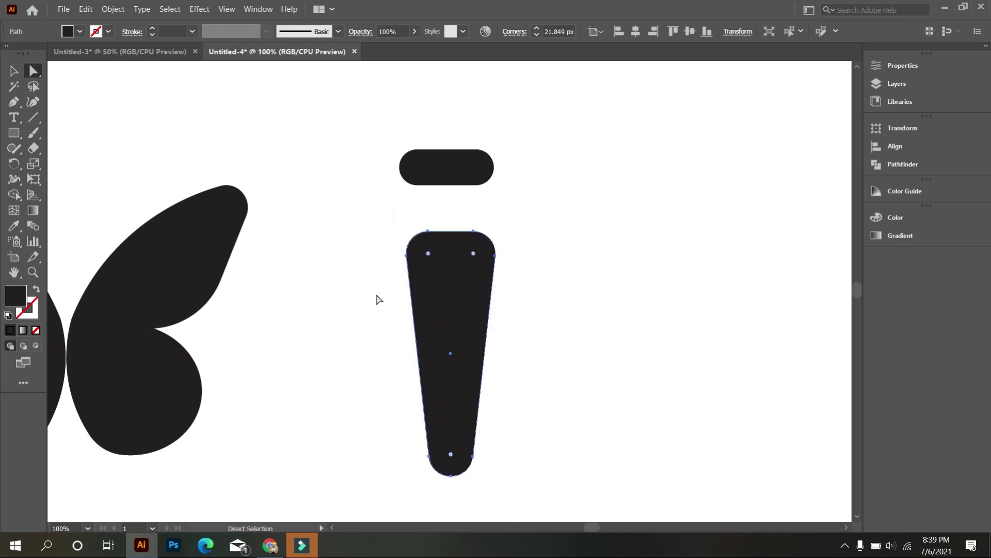
# Step: Move the tapered stem up closer to the pill and select both shapes
pyautogui.click(13, 71)
pyautogui.click(200, 155)
pyautogui.hotkey('ctrl', '-')
pyautogui.moveTo(430, 279); pyautogui.dragTo(429, 269)
pyautogui.moveTo(321, 151); pyautogui.dragTo(518, 398)
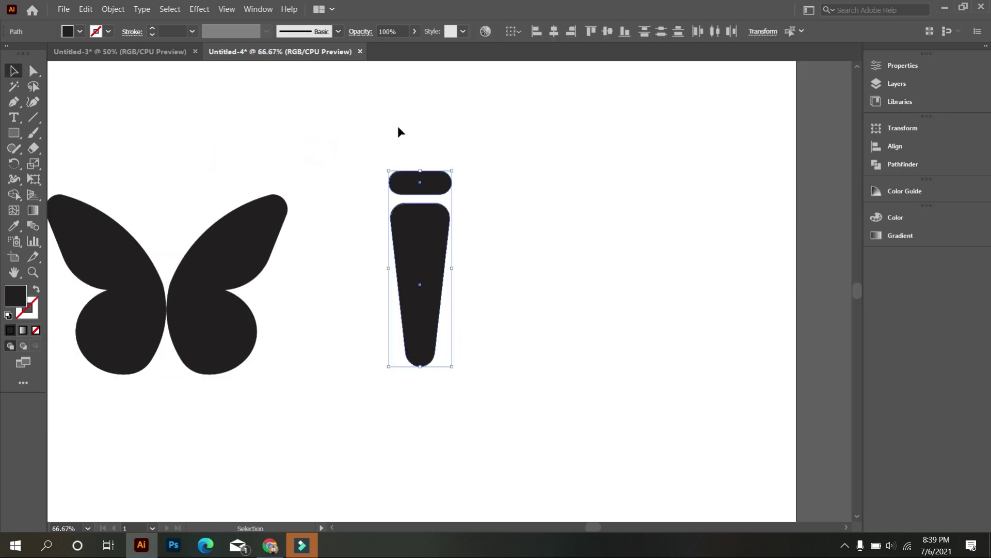
# Step: Expand the pill and stem and unite them into one head-and-body shape
pyautogui.click(113, 9)
pyautogui.click(155, 141)
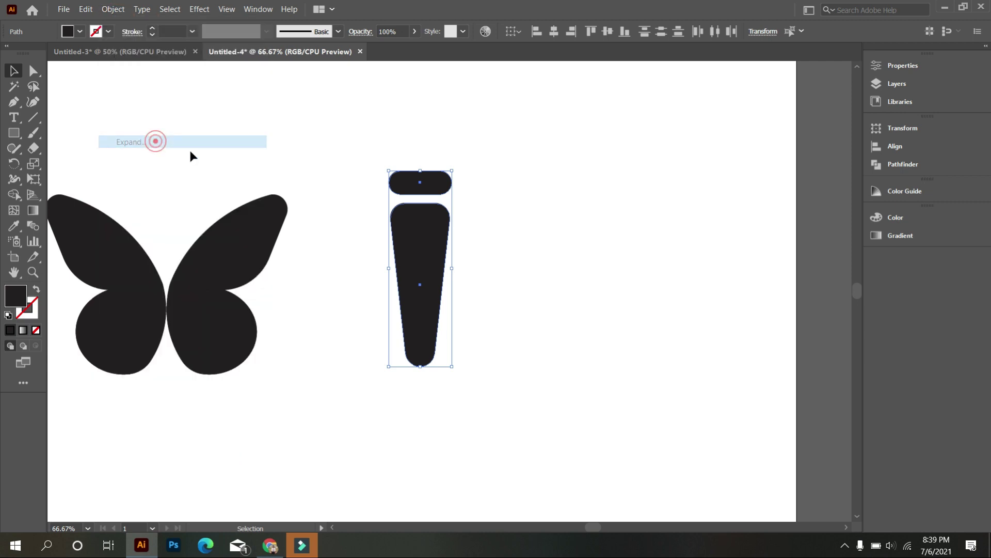
pyautogui.click(899, 165)
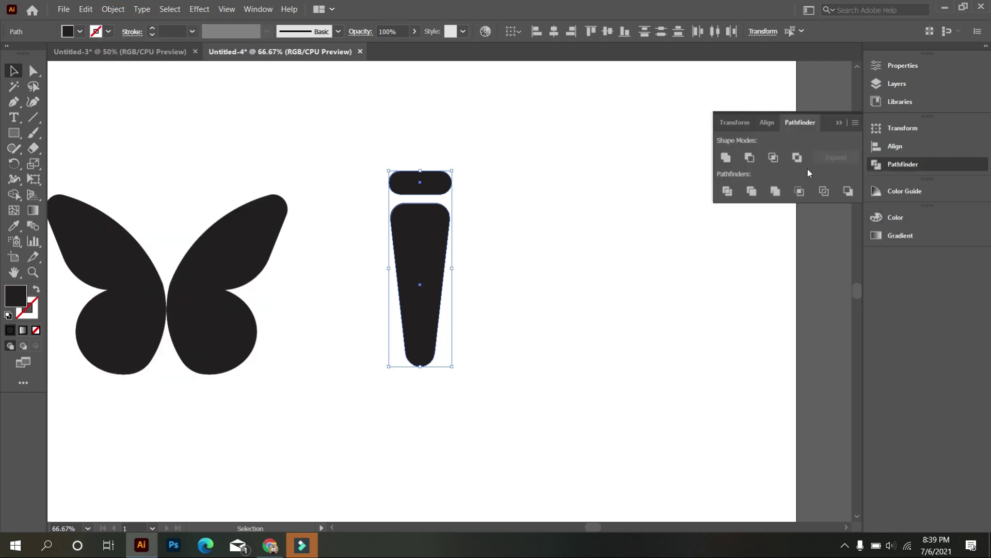
pyautogui.click(727, 158)
# Step: Scale the head-and-body shape down to butterfly size
pyautogui.click(600, 221)
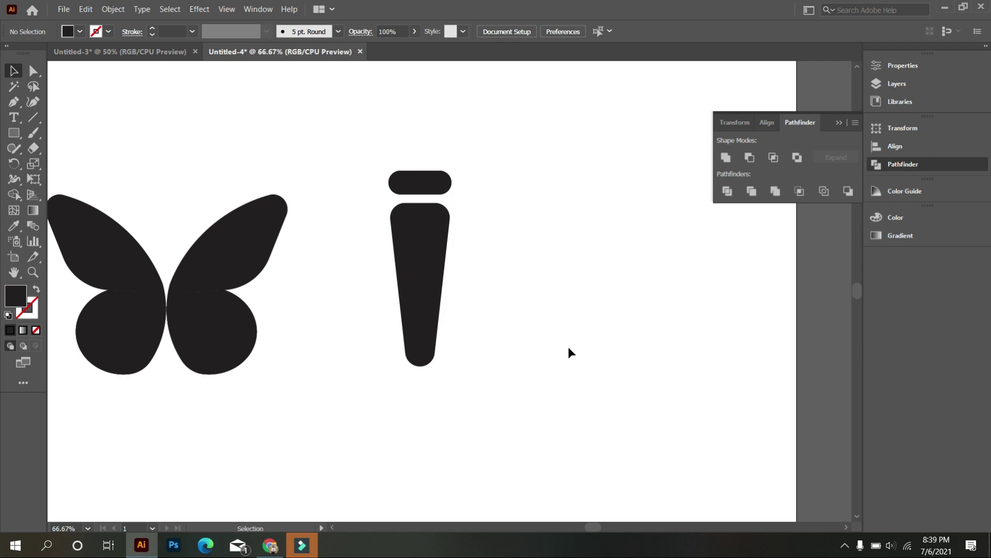
pyautogui.scroll(-2, 568, 346)
pyautogui.moveTo(498, 358); pyautogui.dragTo(515, 395)
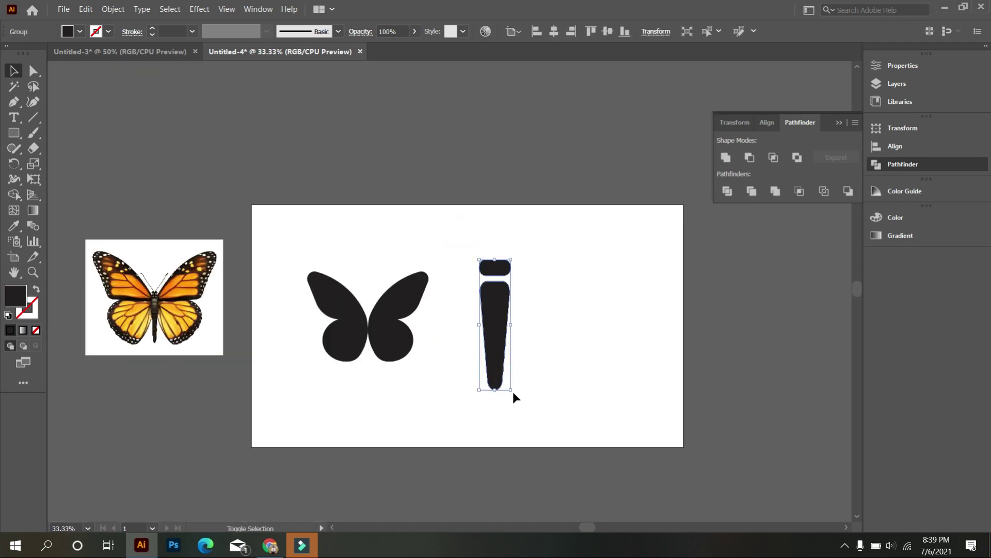
pyautogui.moveTo(512, 391); pyautogui.dragTo(492, 315)
pyautogui.click(492, 332)
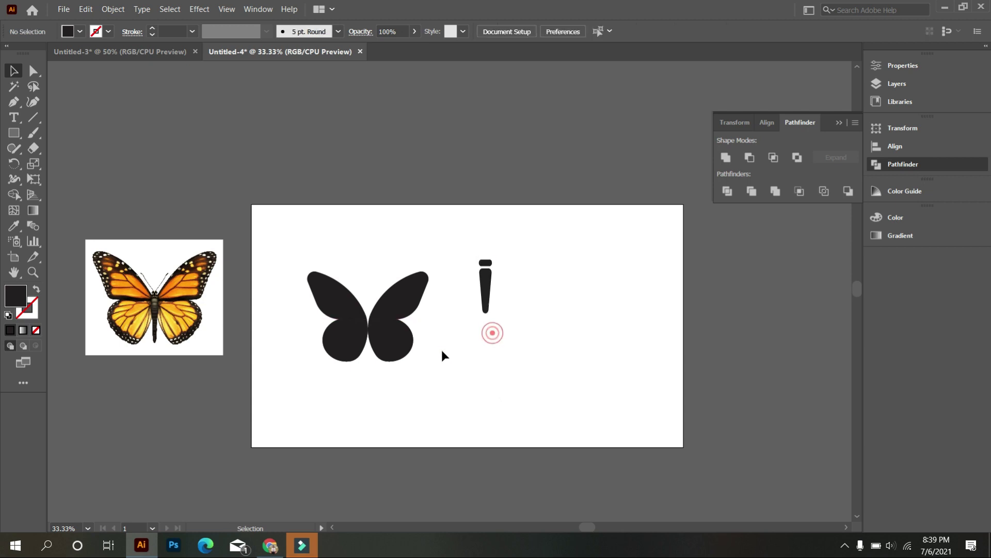
pyautogui.scroll(2, 442, 349)
# Step: Move the head-and-body onto the butterfly's centre and resize it to fit between the wings
pyautogui.moveTo(544, 265); pyautogui.dragTo(313, 339)
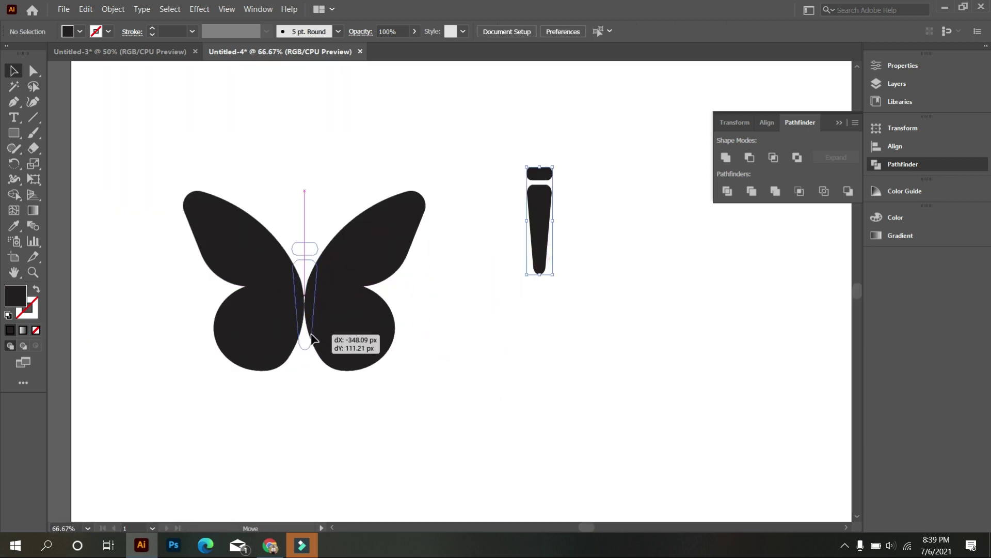
pyautogui.click(312, 361)
pyautogui.click(301, 325)
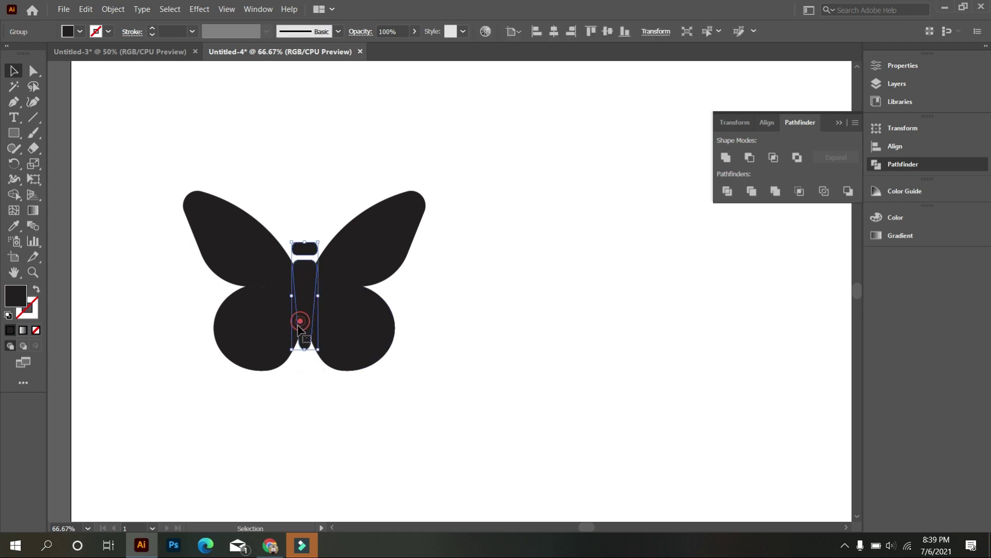
pyautogui.moveTo(306, 353); pyautogui.dragTo(305, 359)
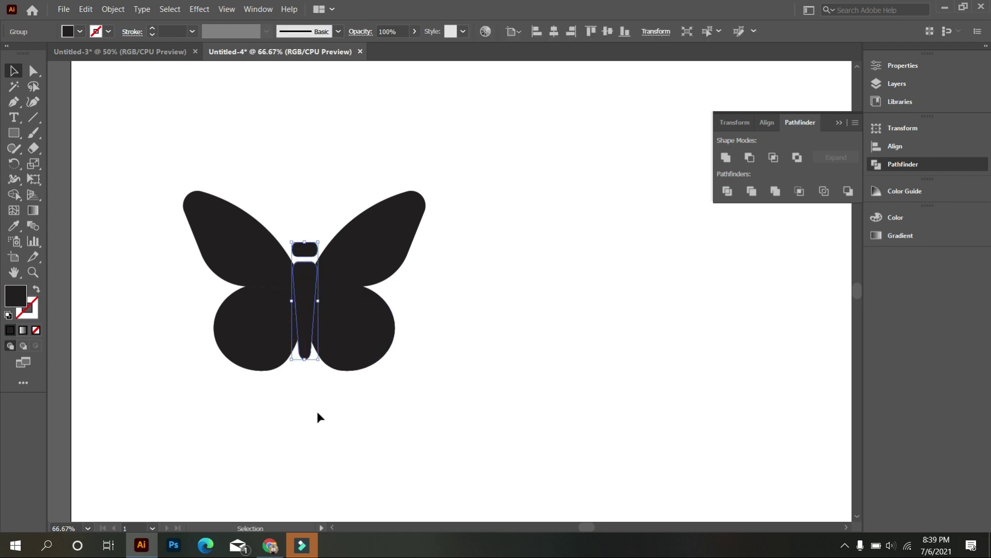
pyautogui.click(317, 412)
# Step: Select the left and right wings and group the butterfly parts
pyautogui.moveTo(411, 399); pyautogui.dragTo(372, 266)
pyautogui.moveTo(232, 266); pyautogui.dragTo(150, 177)
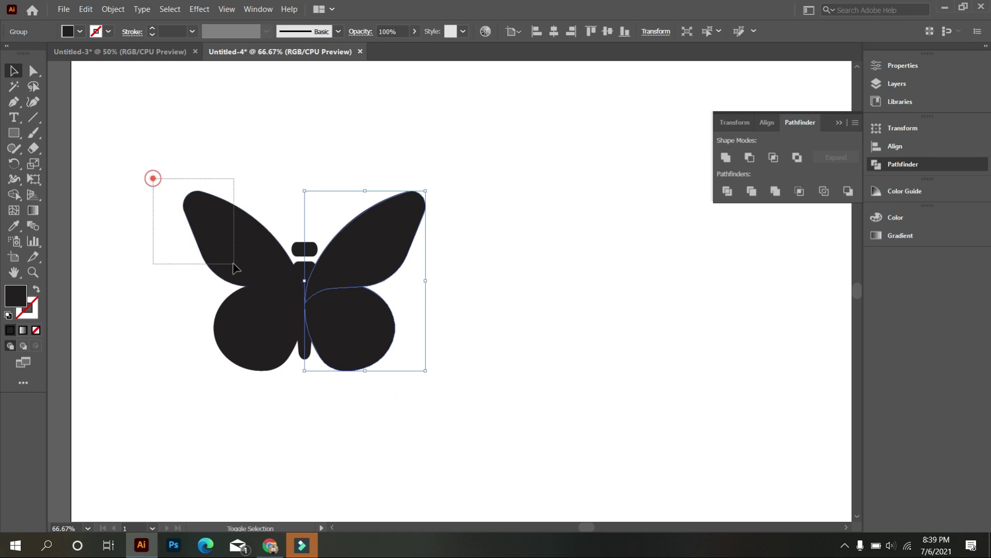
pyautogui.rightClick(266, 150)
pyautogui.click(295, 233)
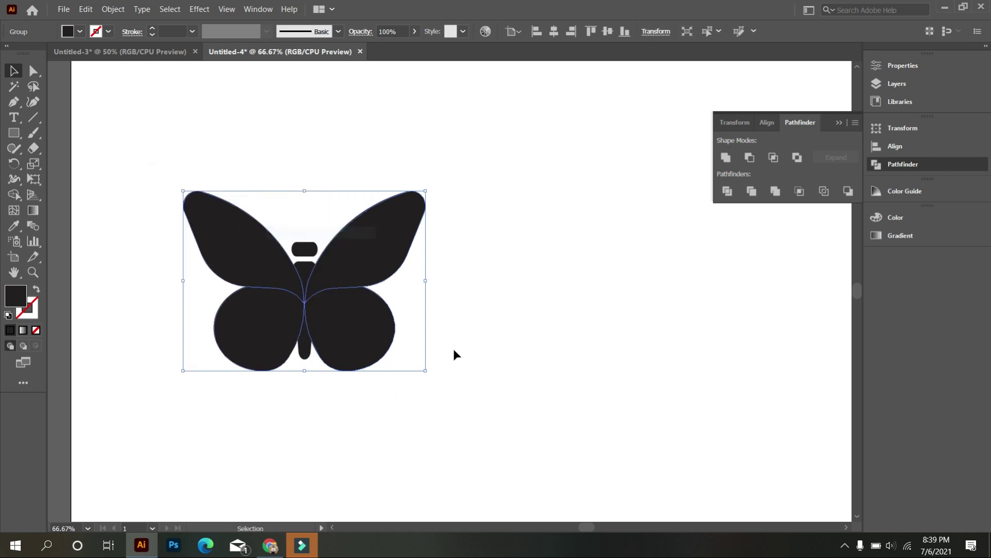
pyautogui.click(453, 350)
pyautogui.scroll(1, 273, 341)
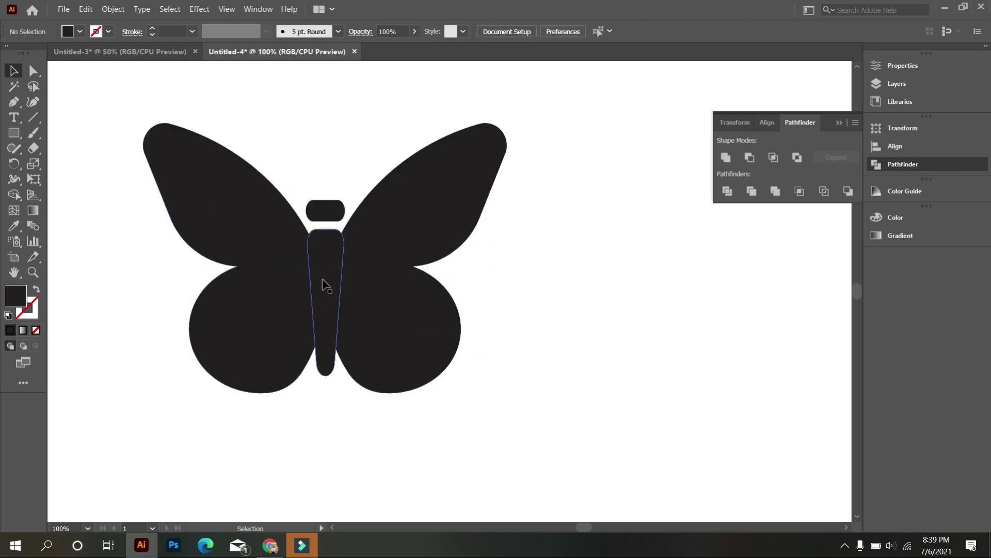
pyautogui.click(326, 278)
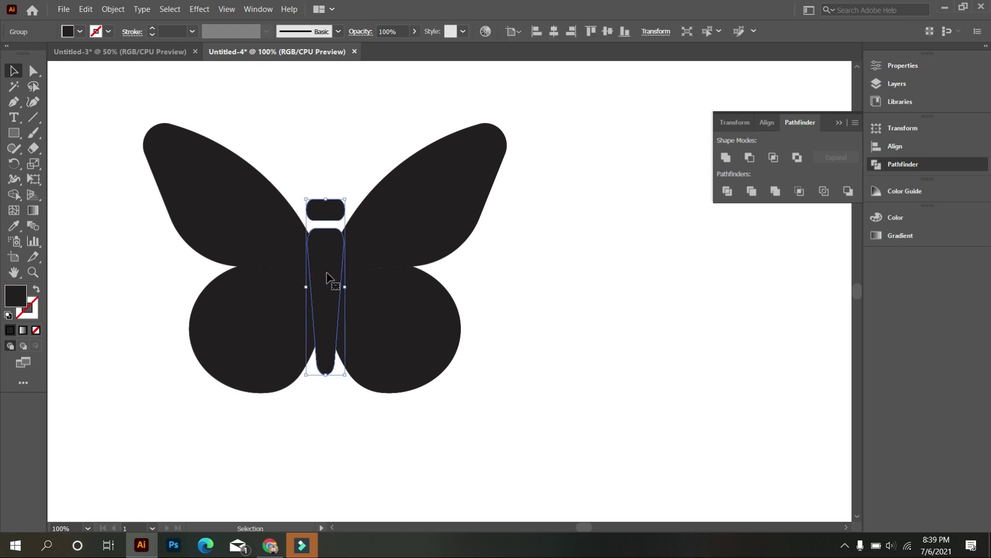
pyautogui.click(631, 354)
# Step: Draw a large outlined circle with no fill over the butterfly
pyautogui.scroll(-1, 558, 341)
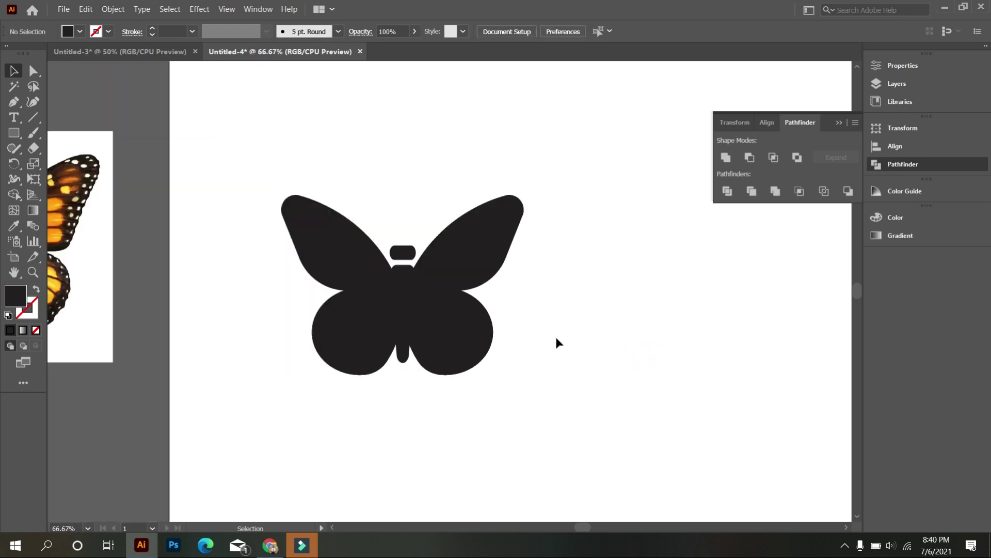
pyautogui.scroll(-1, 281, 325)
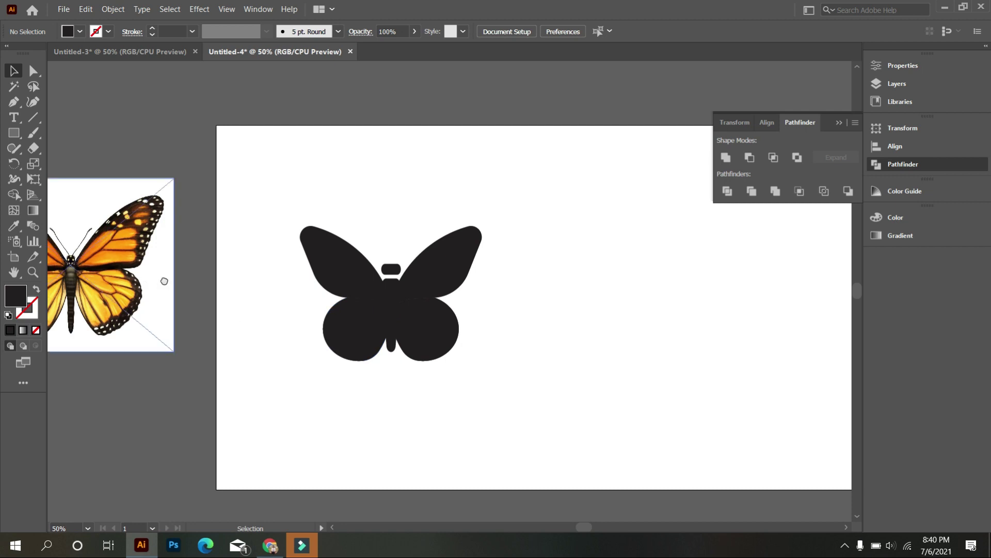
pyautogui.hscroll(-3, 155, 279)
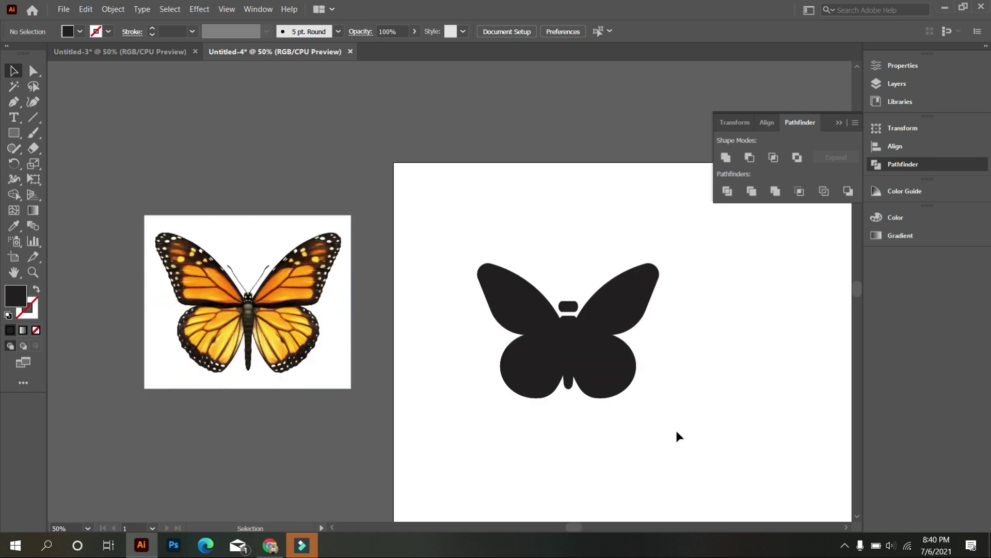
pyautogui.scroll(2, 568, 352)
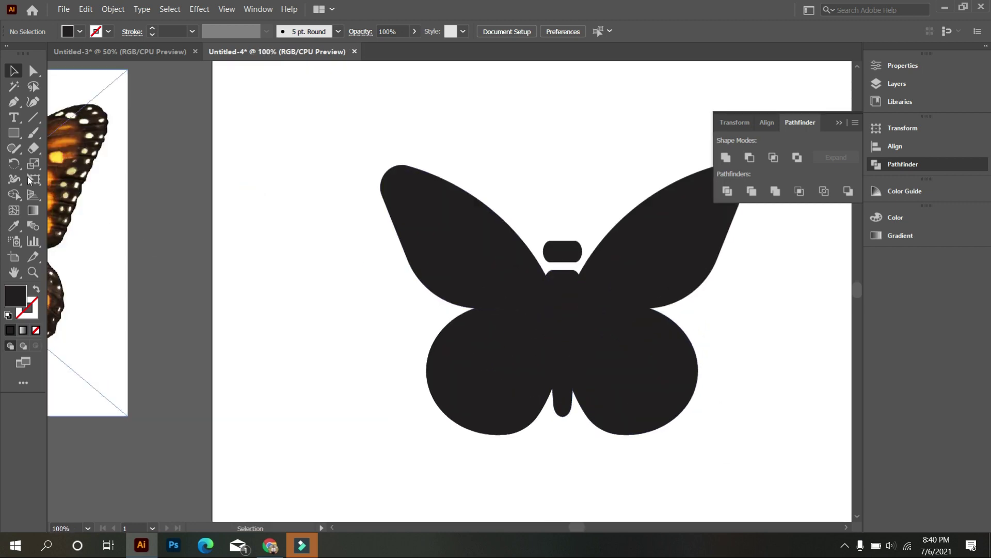
pyautogui.moveTo(12, 139); pyautogui.dragTo(68, 162)
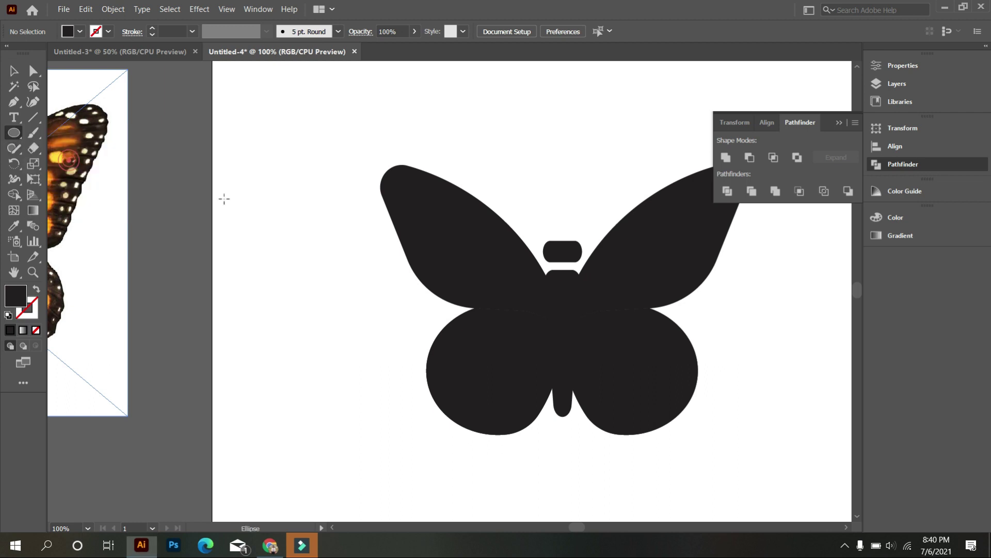
pyautogui.moveTo(328, 138); pyautogui.dragTo(638, 444)
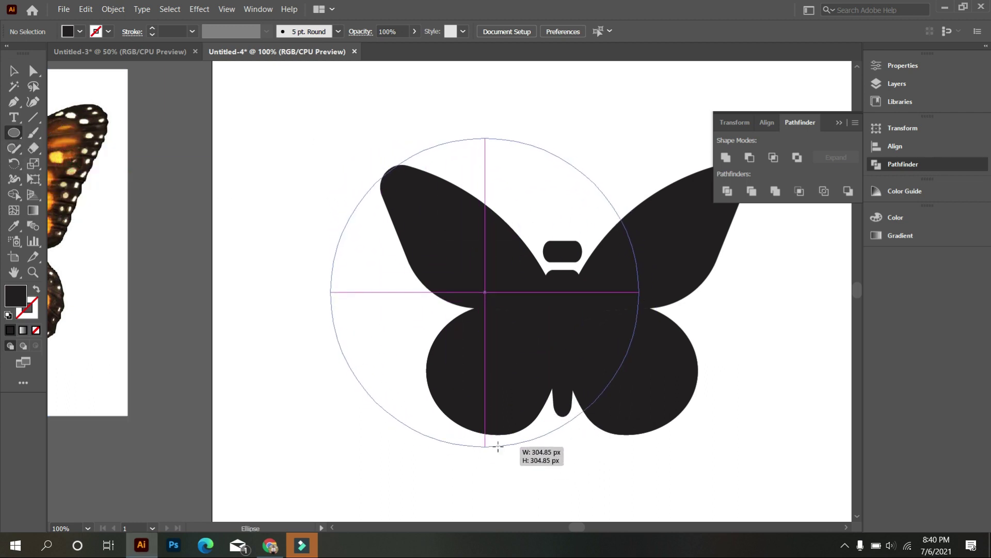
pyautogui.click(36, 289)
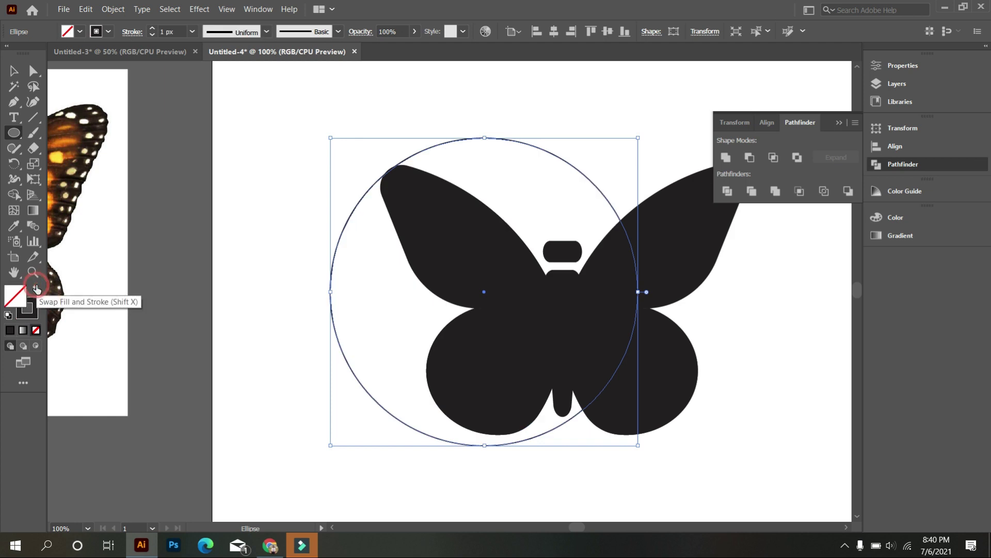
# Step: Alt-drag a copy of the circle to the right of the original
pyautogui.click(11, 73)
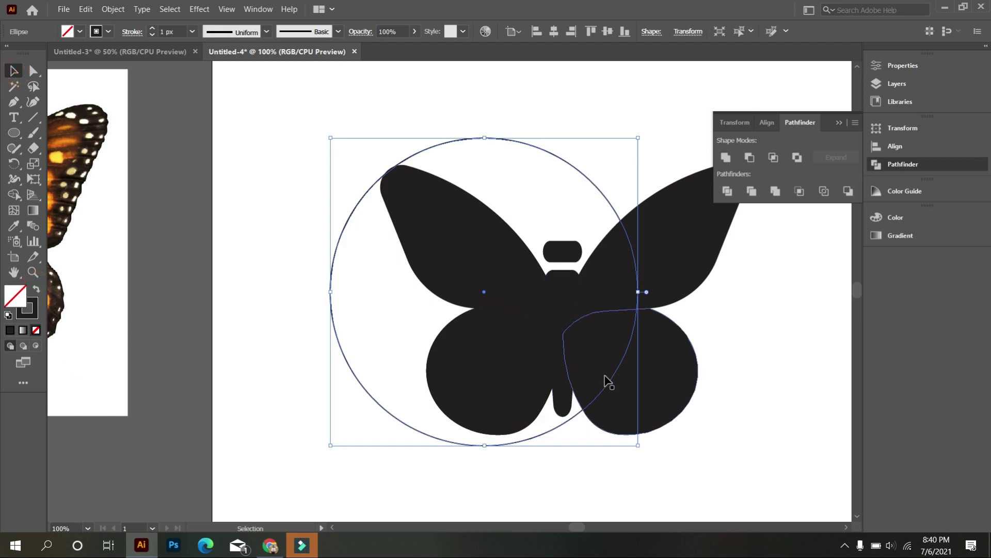
pyautogui.moveTo(611, 389)
pyautogui.mouseDown()
pyautogui.moveTo(535, 389)
pyautogui.moveTo(843, 392)
pyautogui.mouseUp()
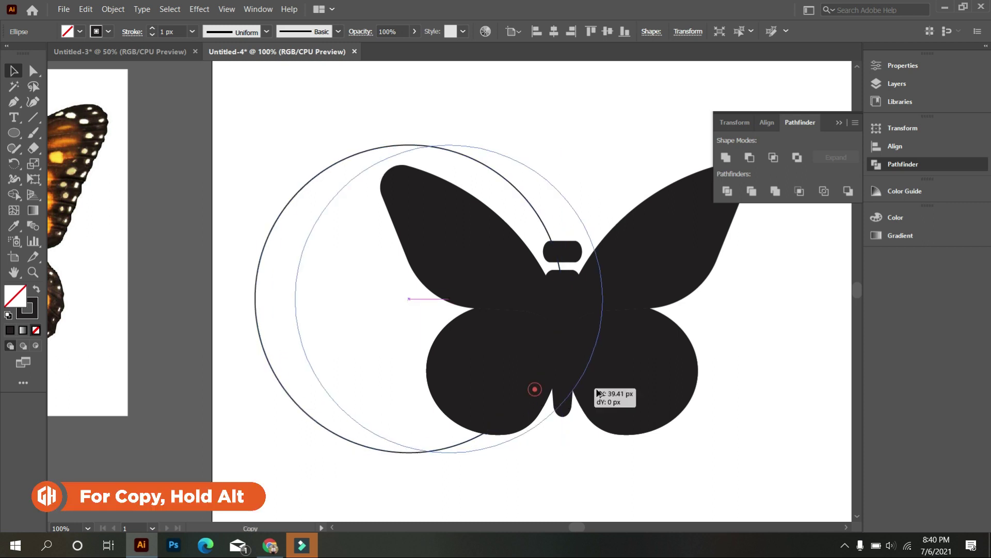
pyautogui.moveTo(764, 343); pyautogui.dragTo(764, 343)
pyautogui.moveTo(518, 129); pyautogui.dragTo(645, 200)
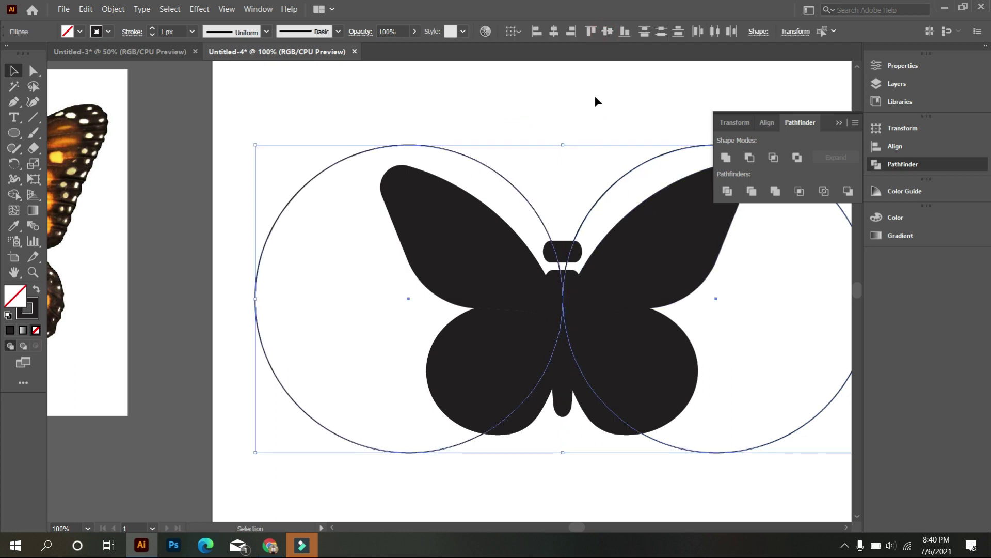
pyautogui.click(594, 121)
# Step: Draw a horizontal line above the butterfly's head and select it with both circles
pyautogui.scroll(2, 638, 227)
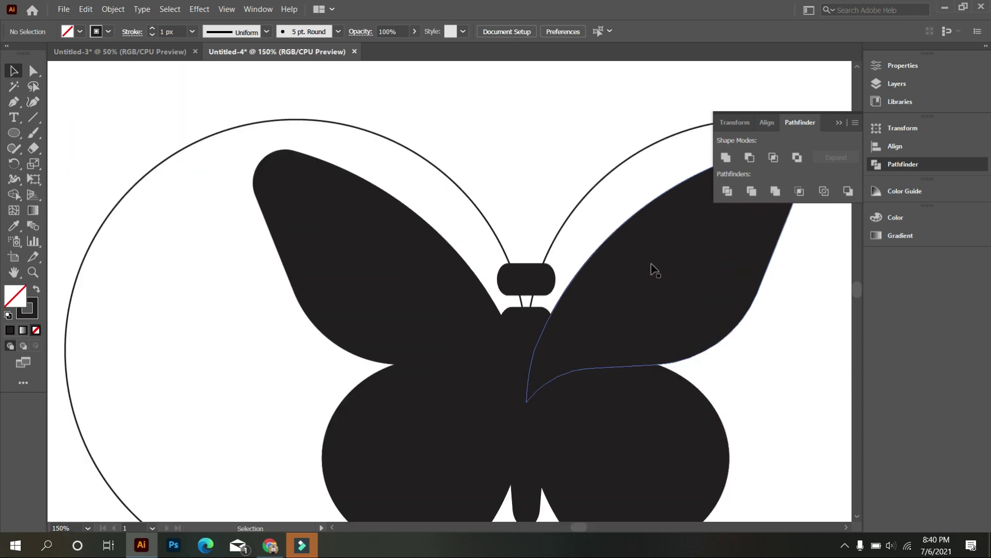
pyautogui.moveTo(600, 290); pyautogui.dragTo(515, 286)
pyautogui.click(33, 118)
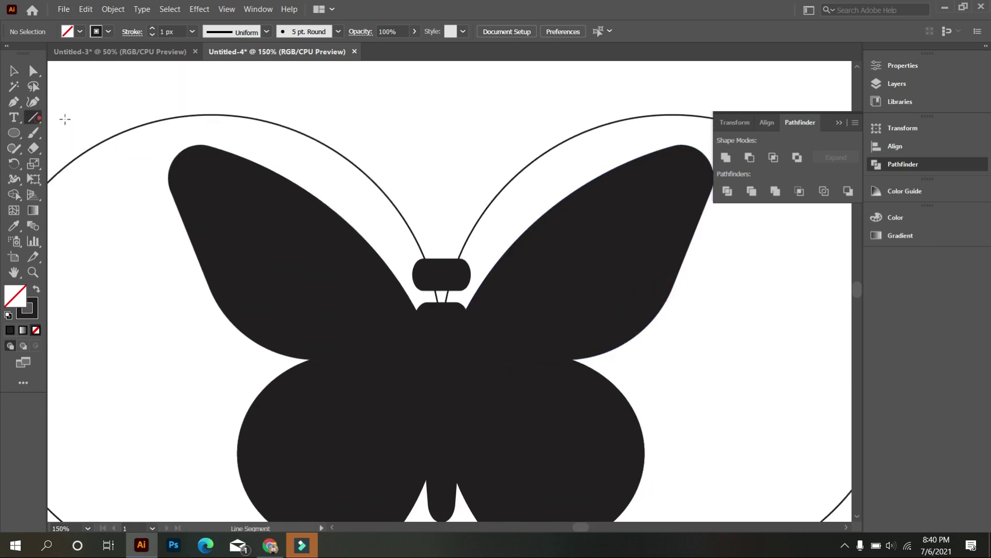
pyautogui.moveTo(299, 152); pyautogui.dragTo(570, 184)
pyautogui.click(14, 71)
pyautogui.moveTo(281, 109); pyautogui.dragTo(559, 185)
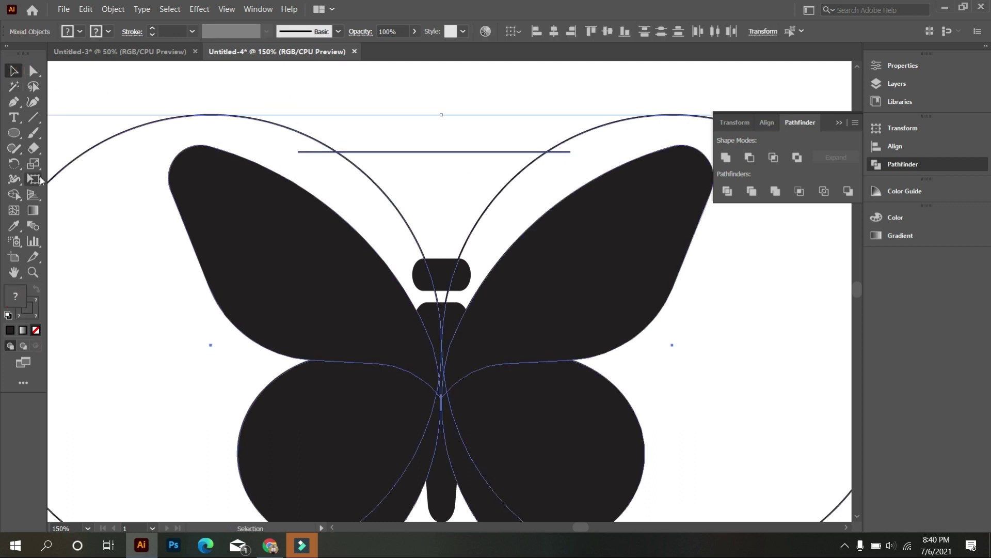
pyautogui.moveTo(254, 92); pyautogui.dragTo(553, 157)
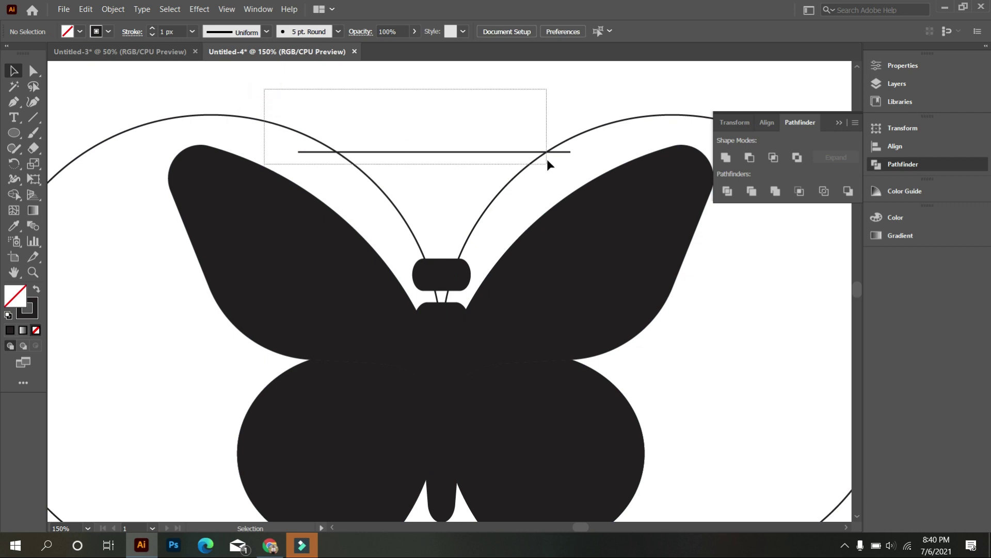
# Step: Remove the outer arcs of the left and right circles with Shape Builder
pyautogui.click(14, 194)
pyautogui.click(308, 135)
pyautogui.keyDown('alt'); pyautogui.click(301, 132); pyautogui.keyUp('alt')
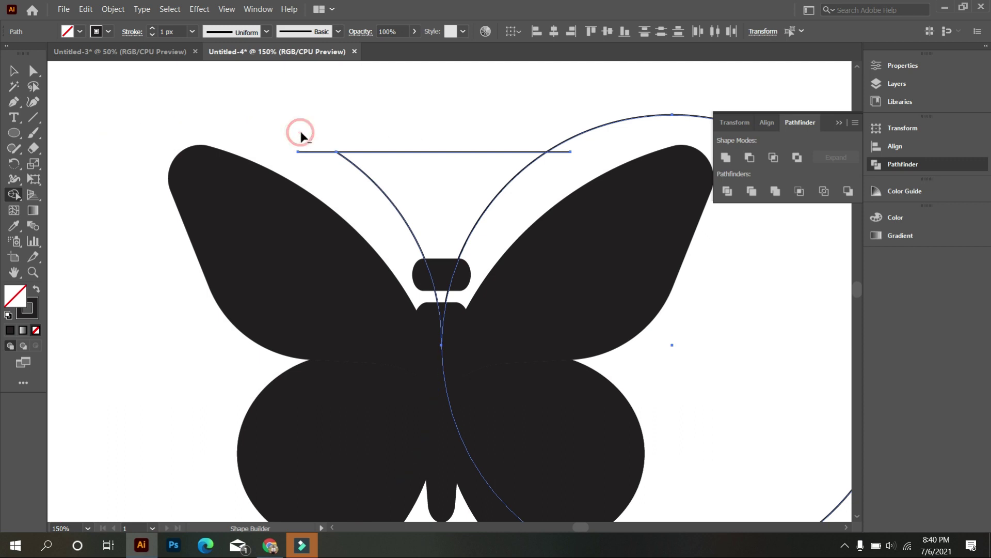
pyautogui.keyDown('alt'); pyautogui.click(593, 126); pyautogui.keyUp('alt')
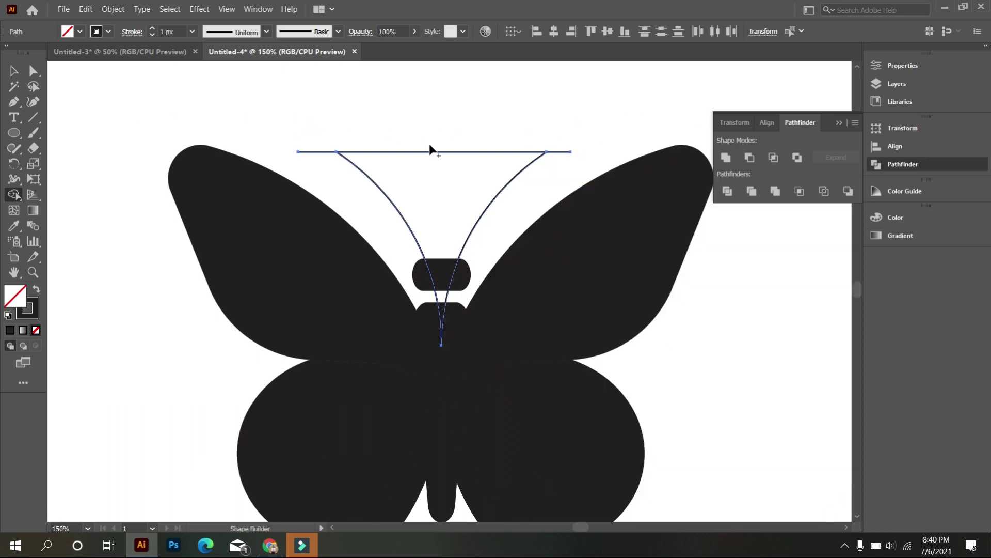
# Step: Delete the horizontal line, leaving the two antenna curves selected
pyautogui.click(14, 74)
pyautogui.click(317, 75)
pyautogui.moveTo(401, 108); pyautogui.dragTo(435, 200)
pyautogui.press('Delete')
pyautogui.moveTo(299, 118); pyautogui.dragTo(556, 182)
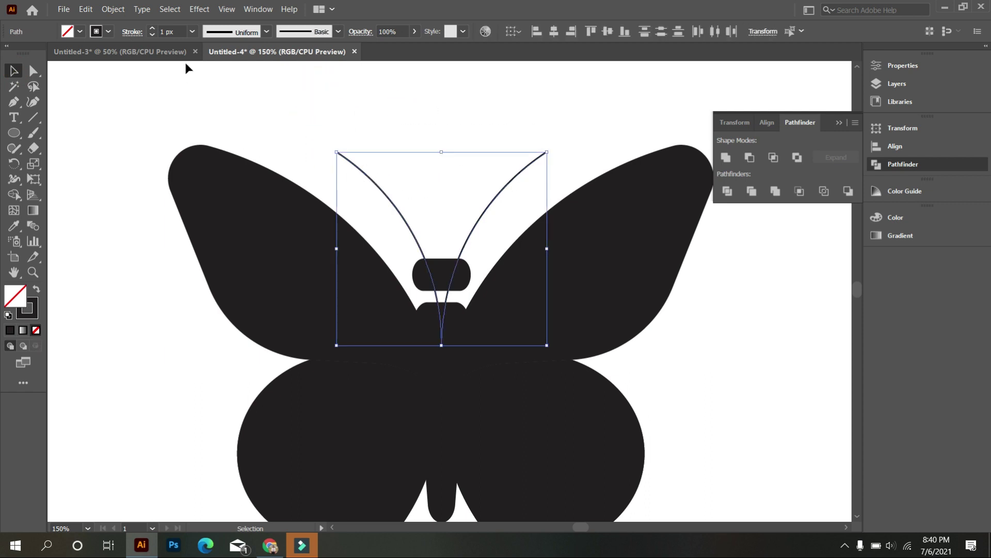
# Step: Try a tapered width profile on both antennae, then undo it
pyautogui.scroll(4, 176, 32)
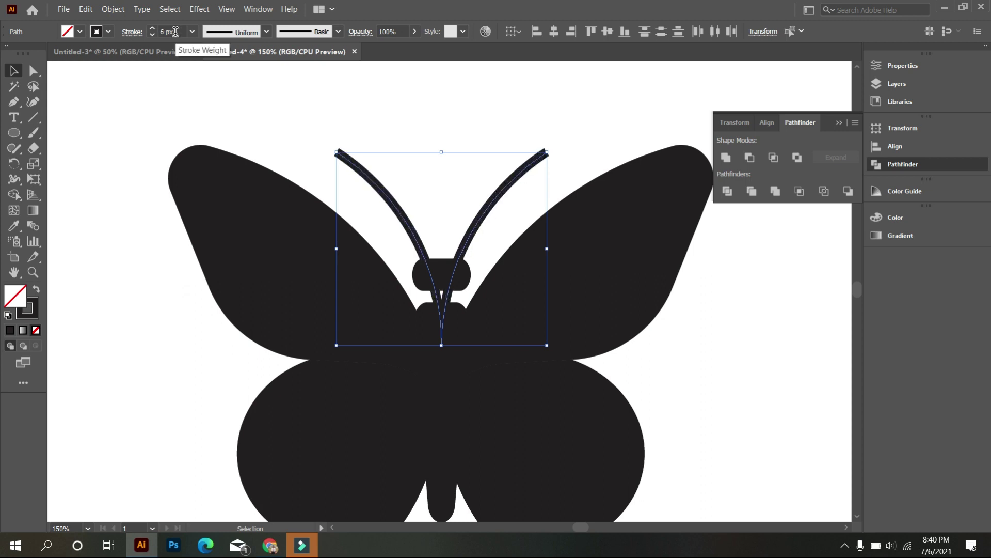
pyautogui.click(255, 32)
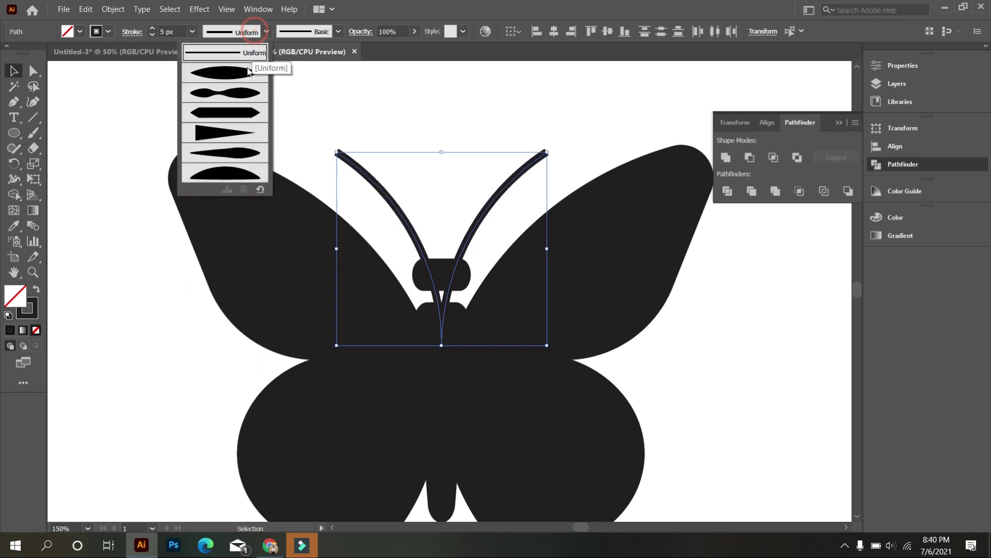
pyautogui.press('Escape')
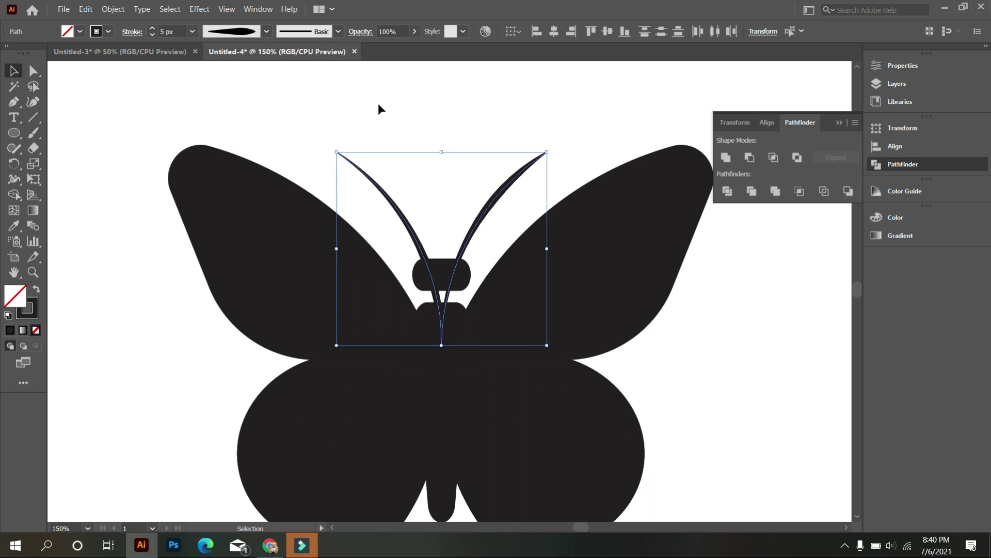
pyautogui.click(378, 103)
pyautogui.moveTo(384, 142); pyautogui.dragTo(518, 184)
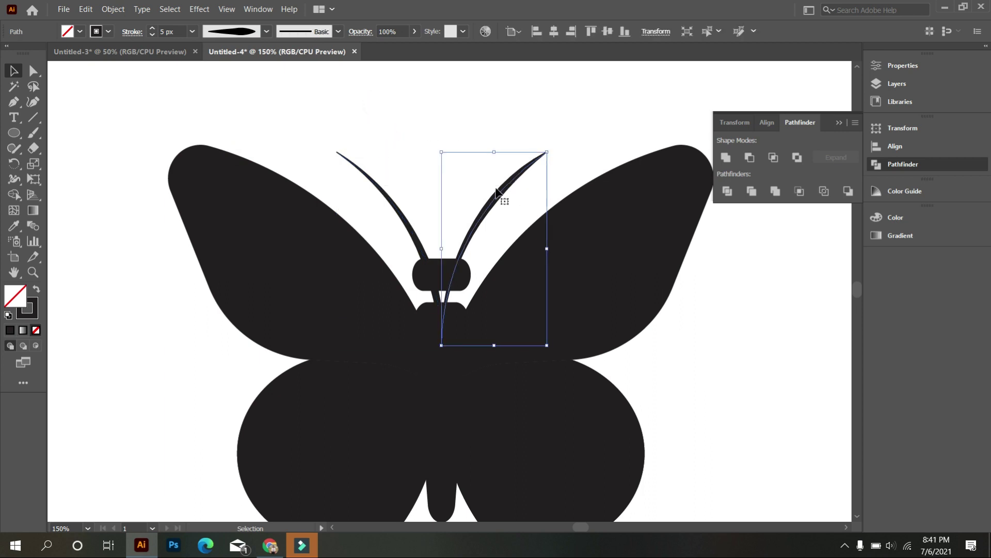
pyautogui.click(413, 138)
pyautogui.hotkey('ctrl', 'z')
pyautogui.click(422, 138)
# Step: Give the right antenna a tapered width profile, flipped along its length
pyautogui.moveTo(466, 134); pyautogui.dragTo(533, 185)
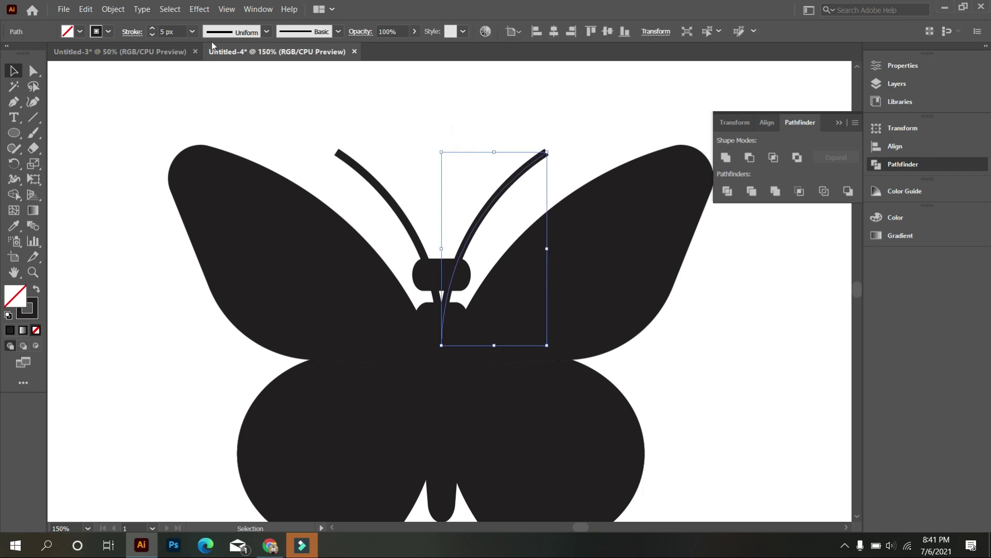
pyautogui.click(267, 32)
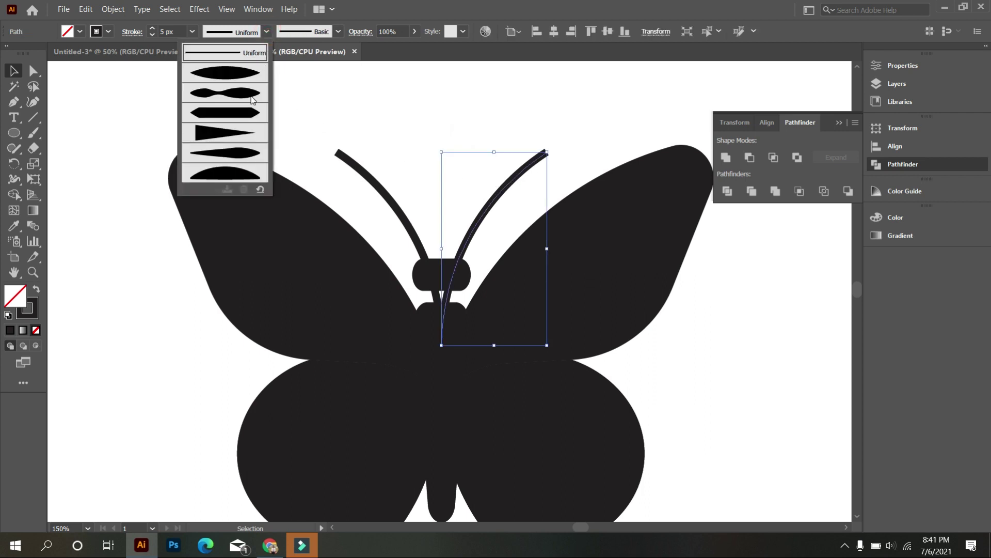
pyautogui.click(235, 155)
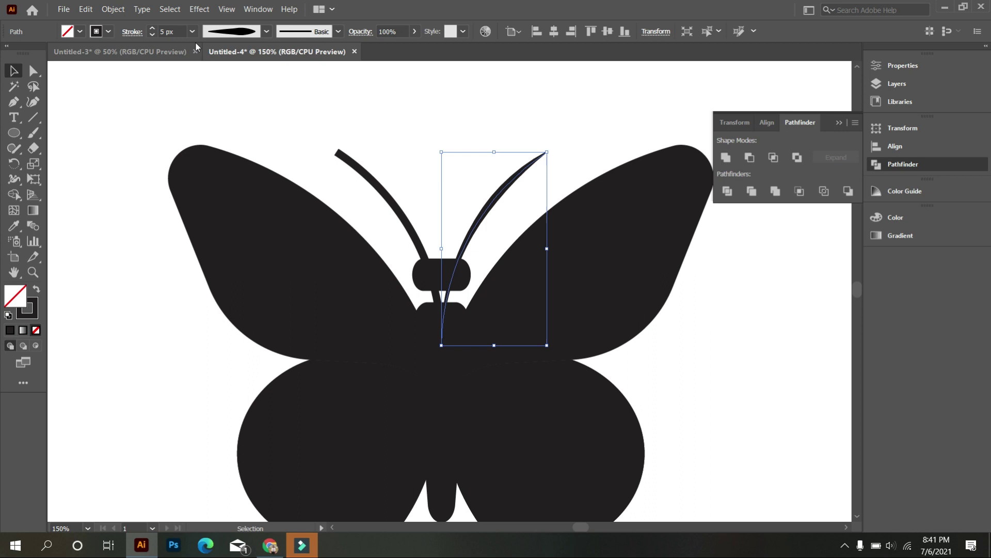
pyautogui.click(132, 31)
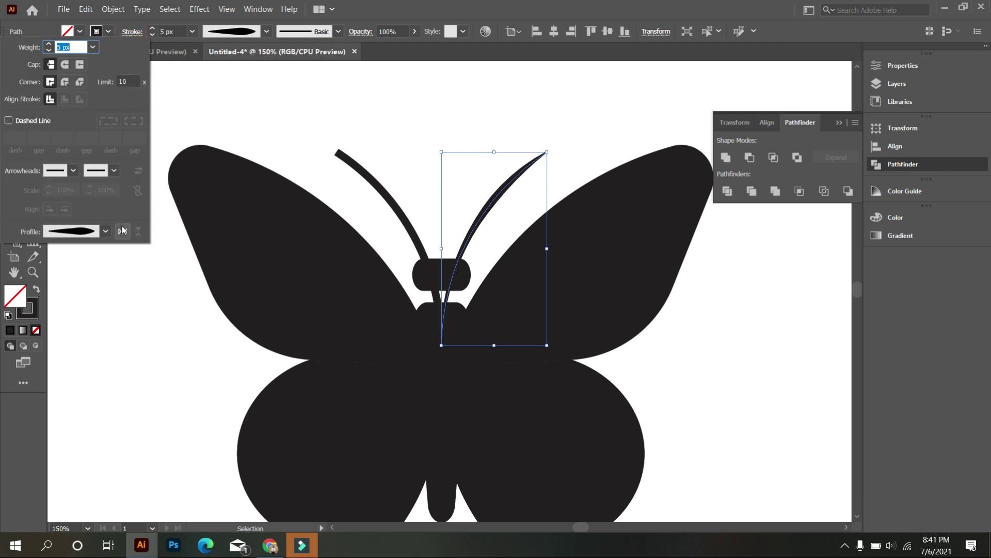
pyautogui.click(123, 230)
pyautogui.click(405, 144)
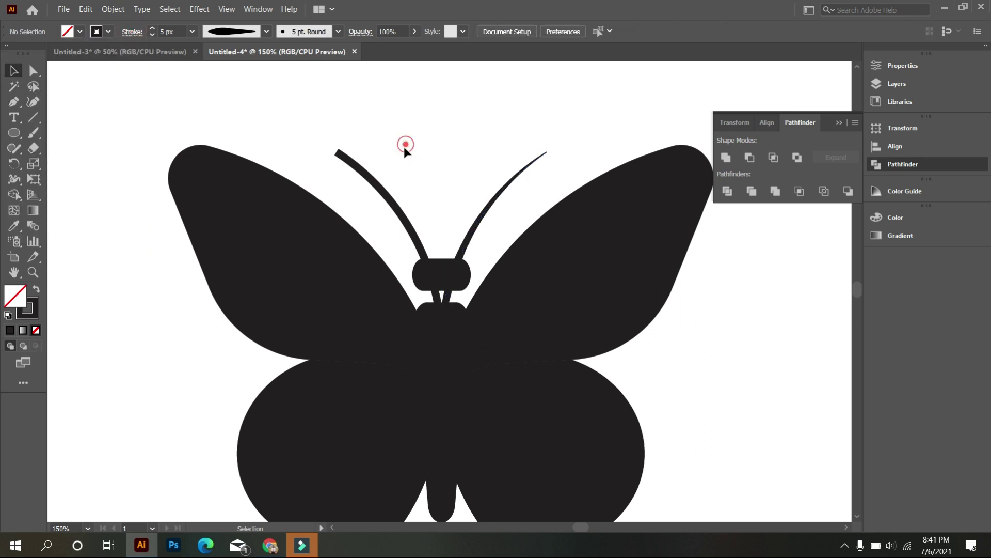
# Step: Give the left antenna a 5 px tapered width profile, then reselect the right antenna
pyautogui.click(358, 166)
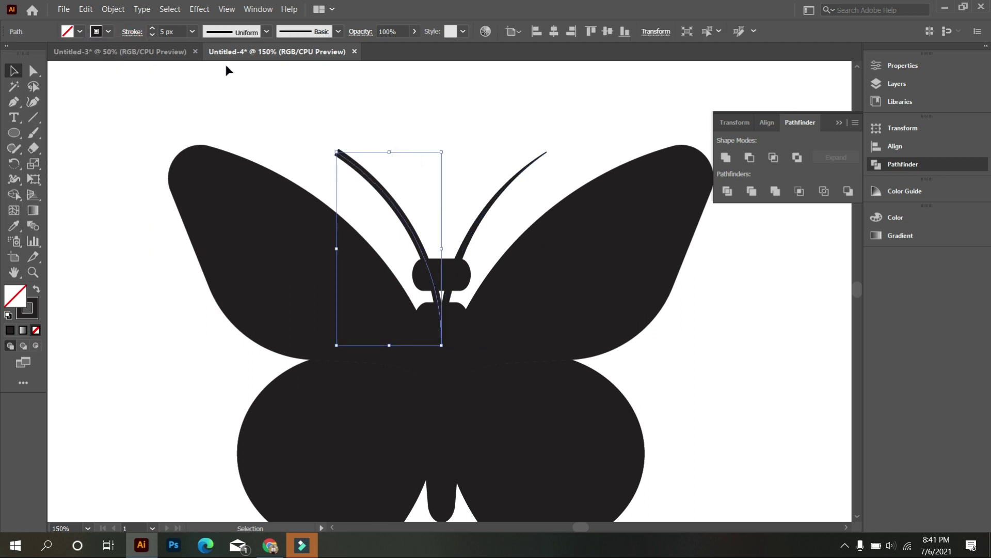
pyautogui.click(193, 32)
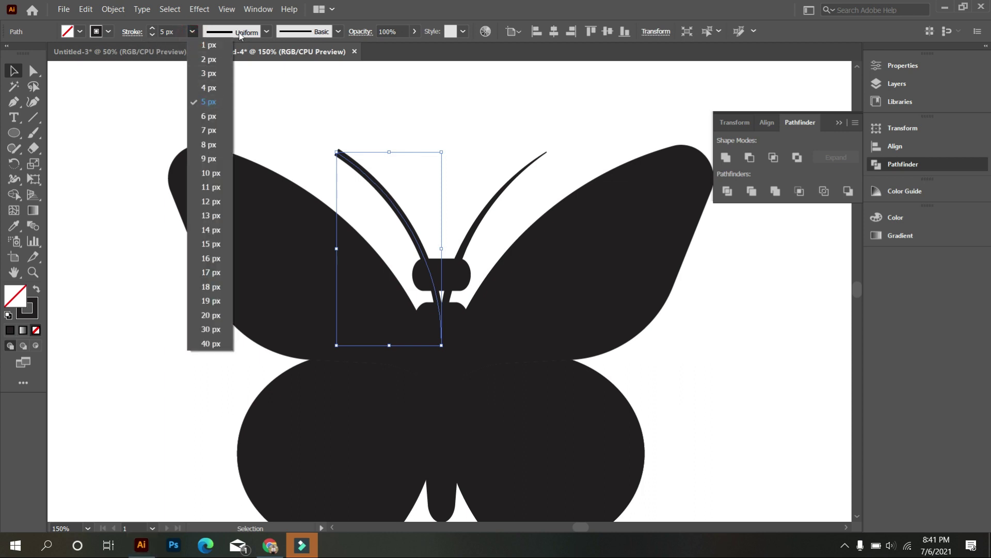
pyautogui.click(266, 32)
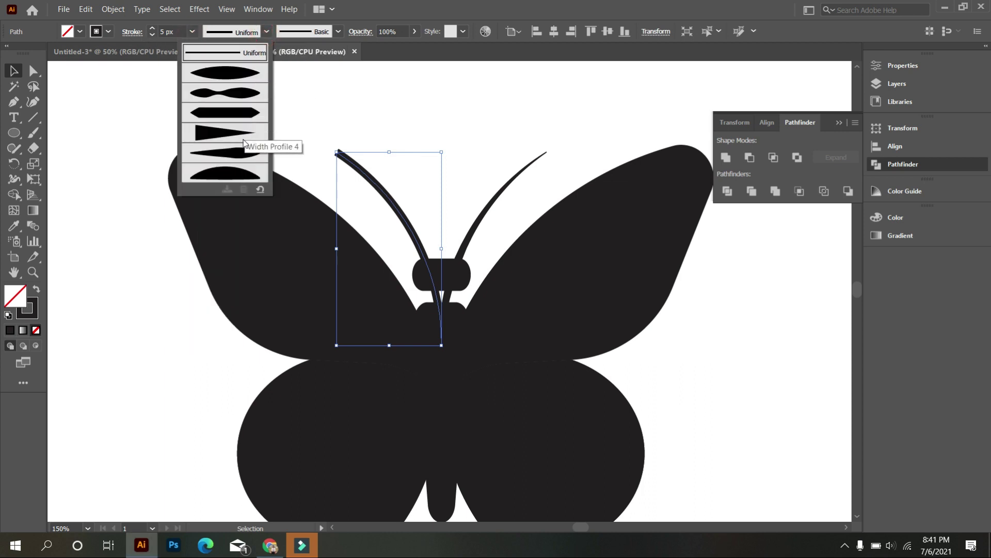
pyautogui.click(241, 150)
pyautogui.click(414, 121)
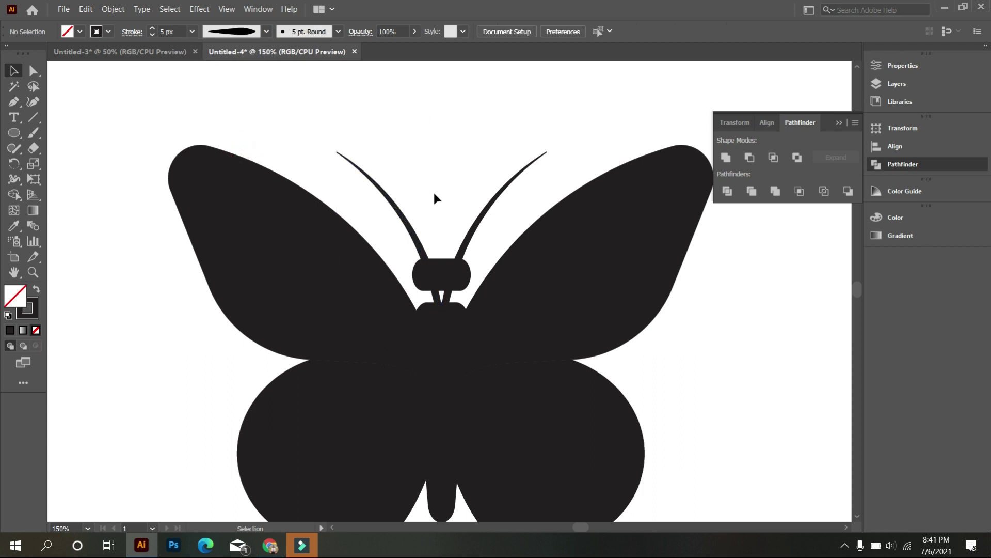
pyautogui.scroll(-1, 434, 193)
pyautogui.moveTo(393, 169); pyautogui.dragTo(463, 246)
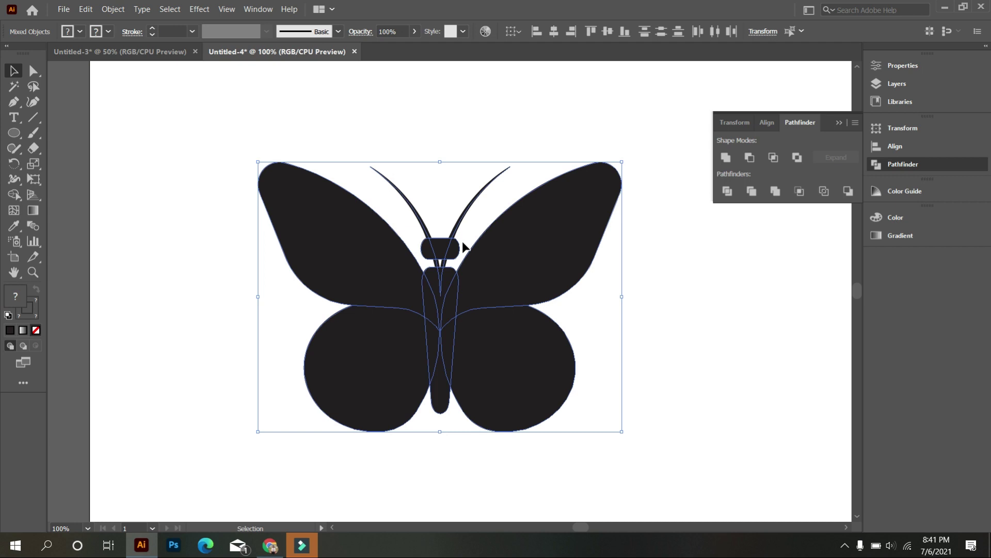
pyautogui.scroll(-1, 454, 221)
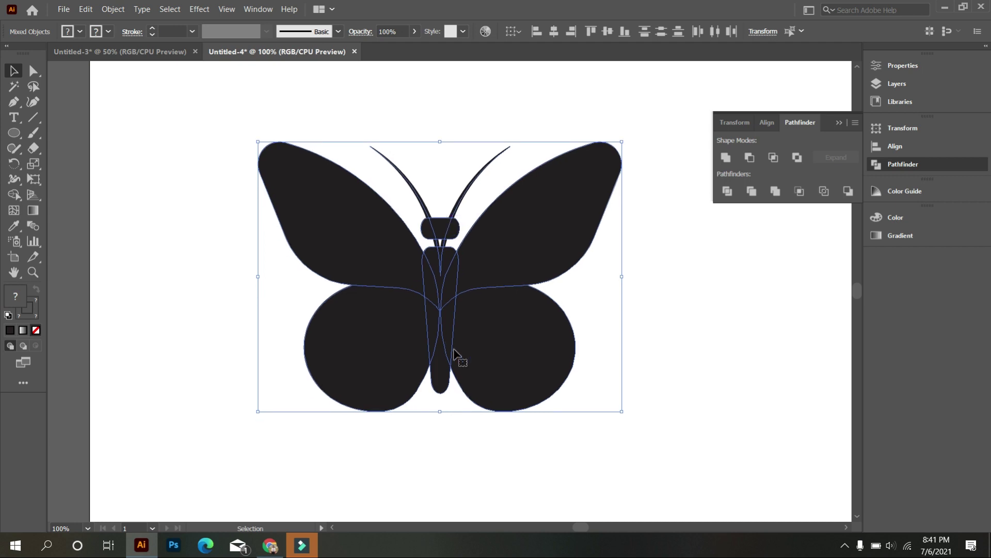
pyautogui.click(469, 410)
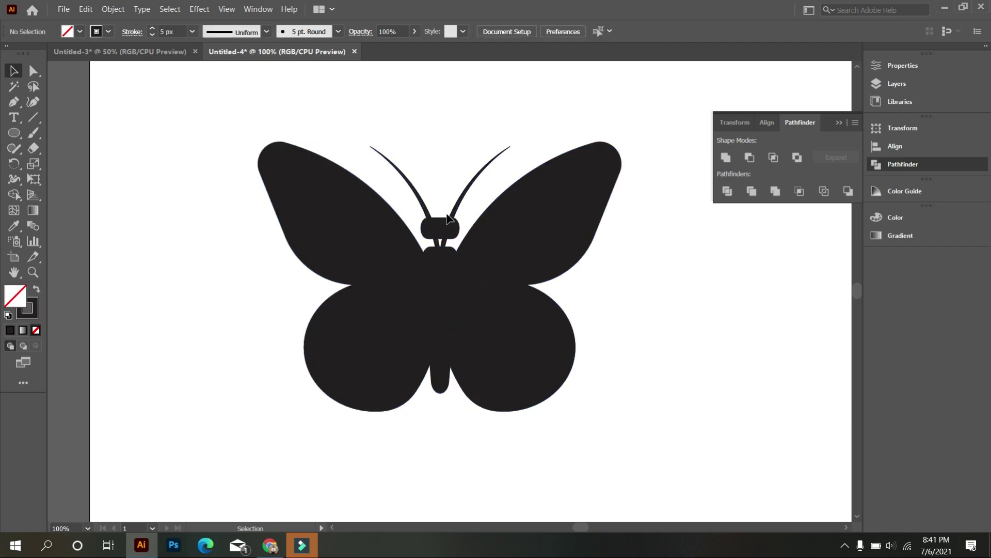
pyautogui.moveTo(453, 157); pyautogui.dragTo(391, 155)
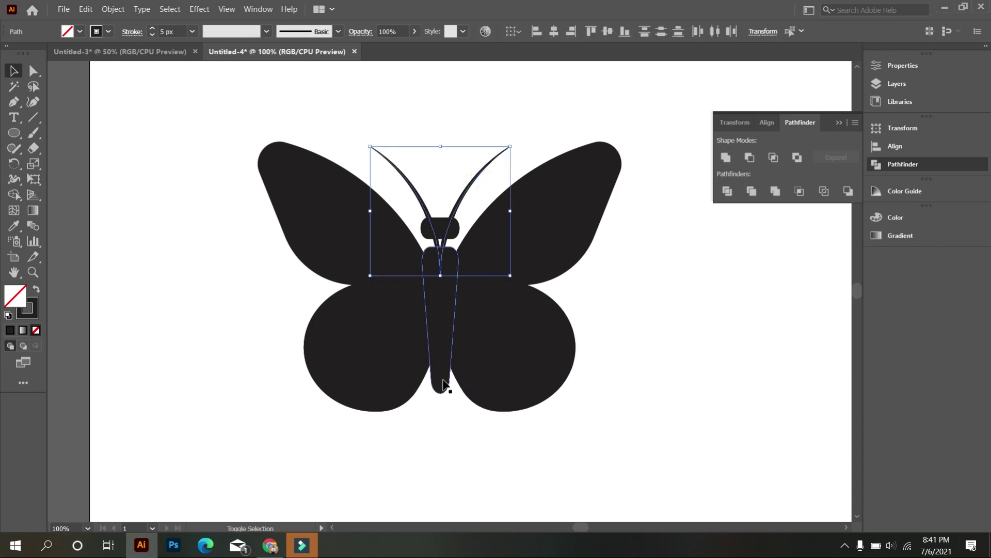
# Step: Move the antennae and body together to the right of the wings
pyautogui.keyDown('shift'); pyautogui.click(443, 381); pyautogui.keyUp('shift')
pyautogui.scroll(-2, 443, 382)
pyautogui.moveTo(442, 357); pyautogui.dragTo(597, 345)
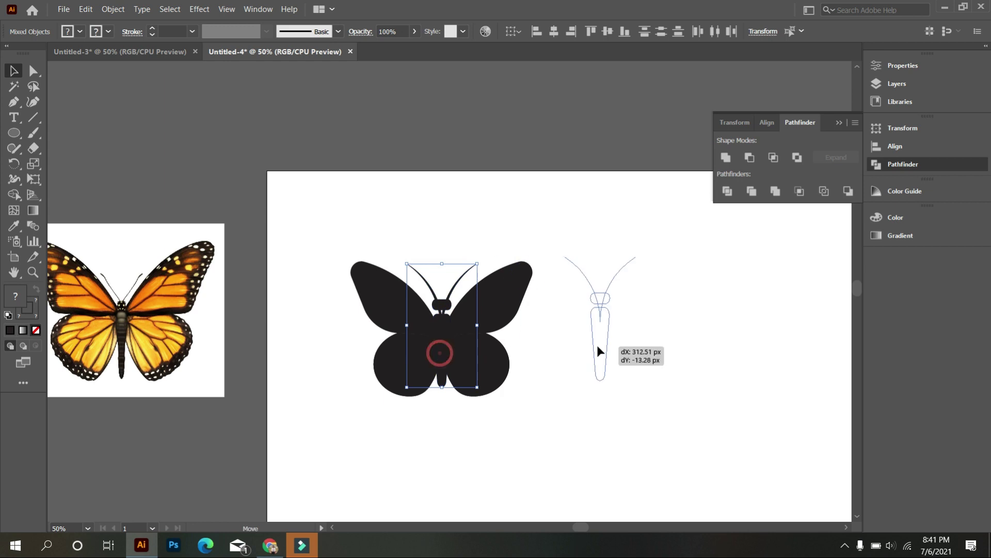
pyautogui.scroll(1, 677, 355)
pyautogui.scroll(1, 724, 269)
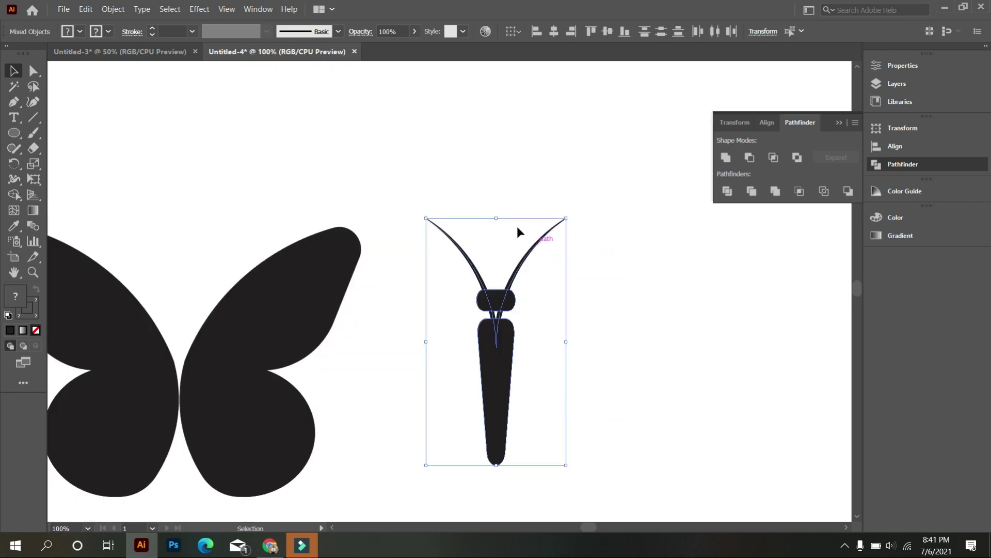
pyautogui.scroll(-1, 517, 226)
# Step: Outline the antenna strokes and unite body, head and antennae into one shape
pyautogui.click(107, 9)
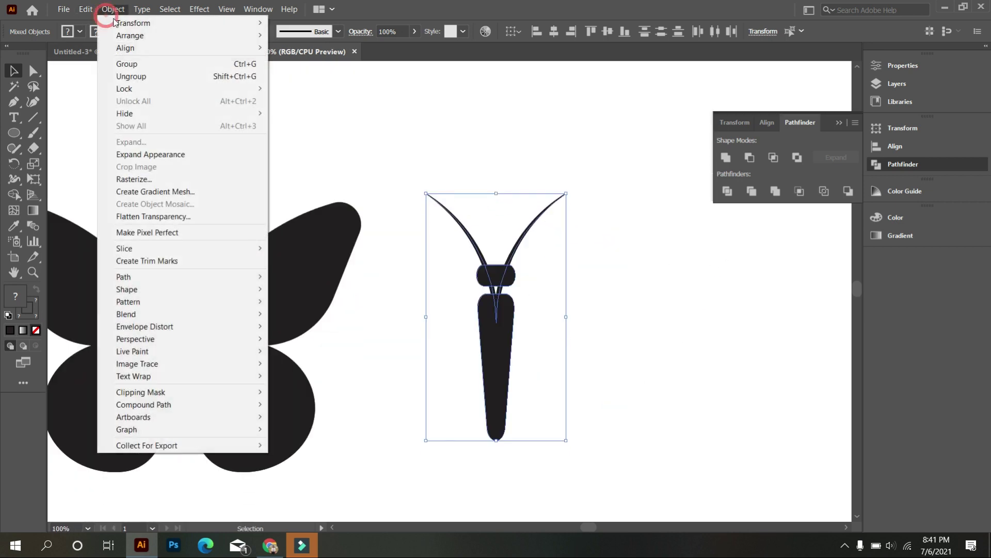
pyautogui.click(182, 154)
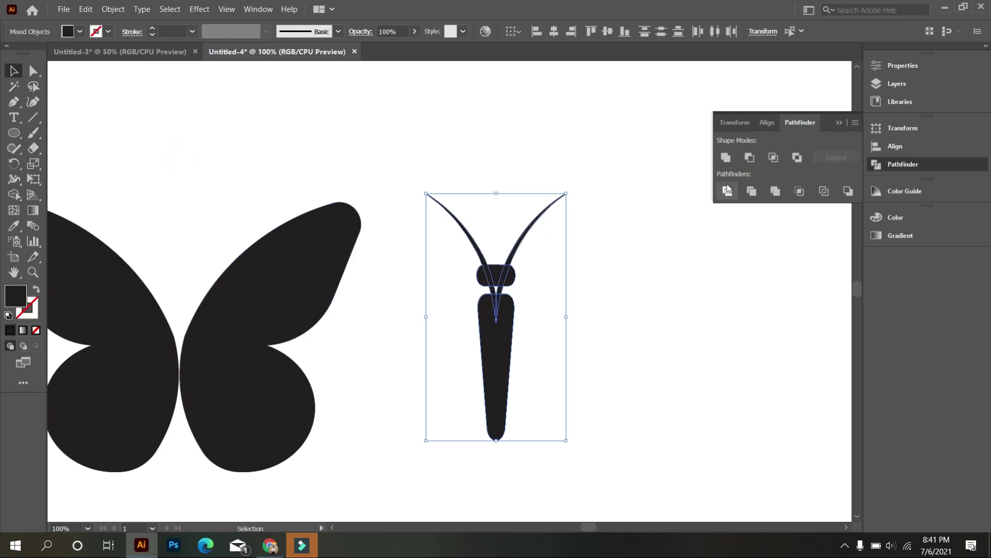
pyautogui.click(726, 156)
pyautogui.click(676, 326)
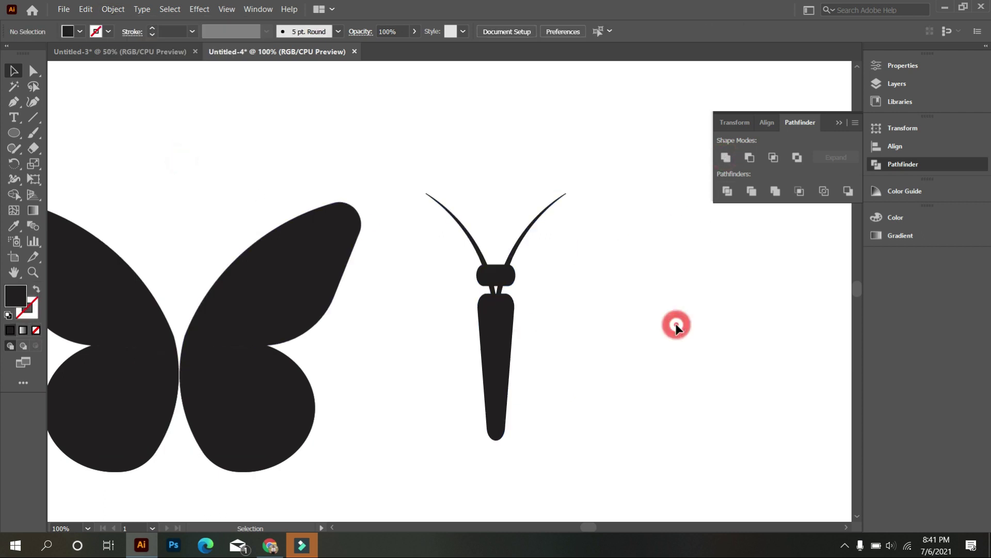
pyautogui.scroll(-2, 675, 326)
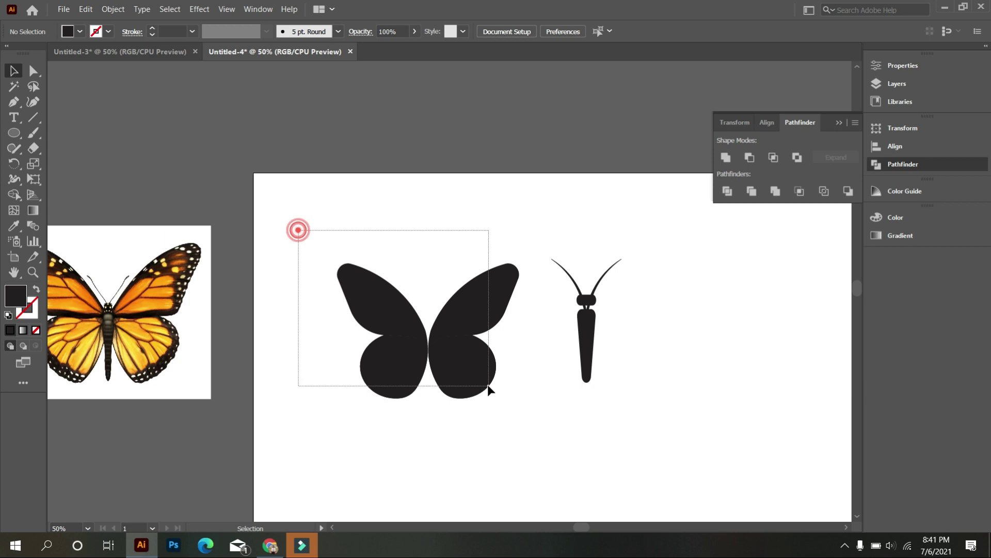
# Step: Ungroup the wings, then center wings and body horizontally and vertically
pyautogui.moveTo(297, 227); pyautogui.dragTo(488, 387)
pyautogui.rightClick(439, 226)
pyautogui.click(500, 321)
pyautogui.moveTo(284, 233); pyautogui.dragTo(624, 394)
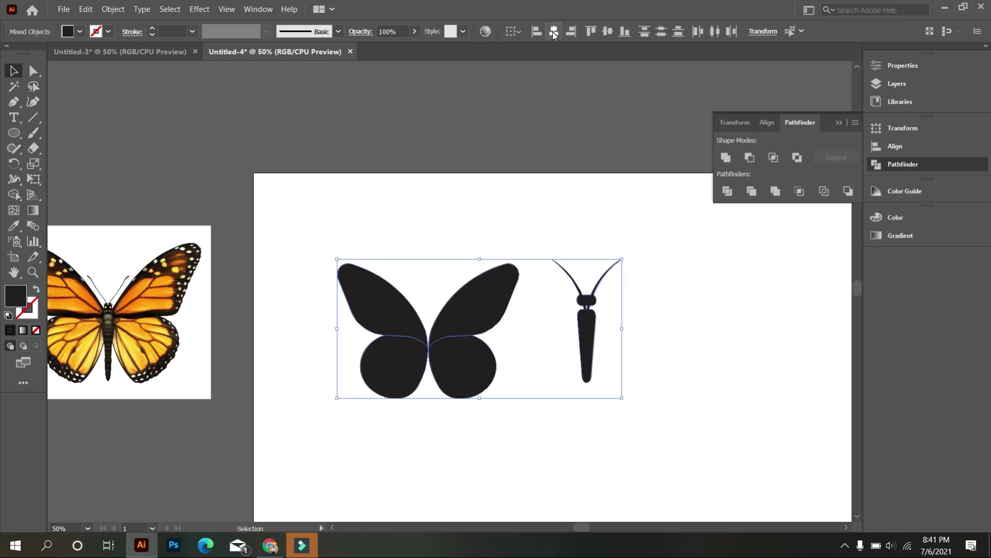
pyautogui.click(553, 32)
pyautogui.click(612, 32)
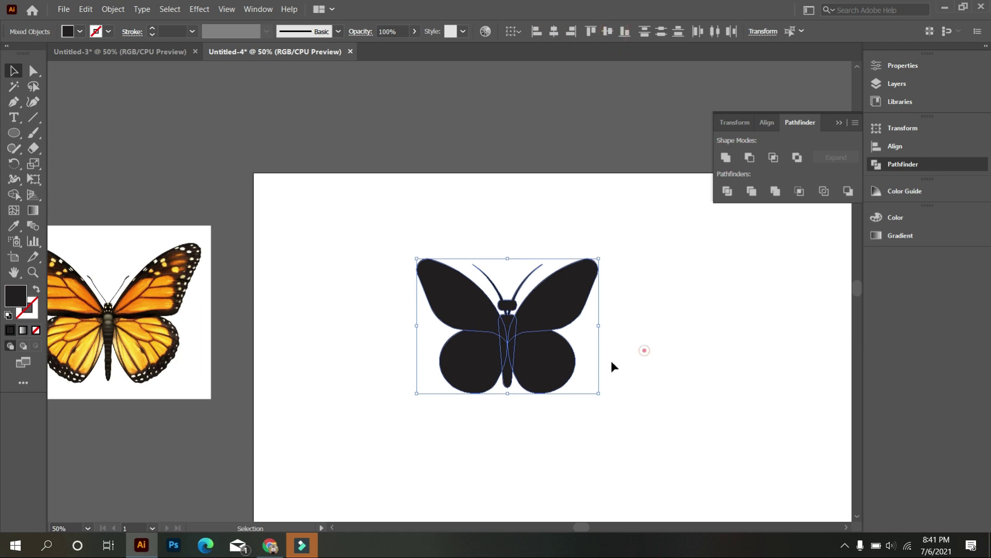
pyautogui.click(615, 367)
pyautogui.scroll(1, 623, 367)
pyautogui.scroll(-1, 465, 369)
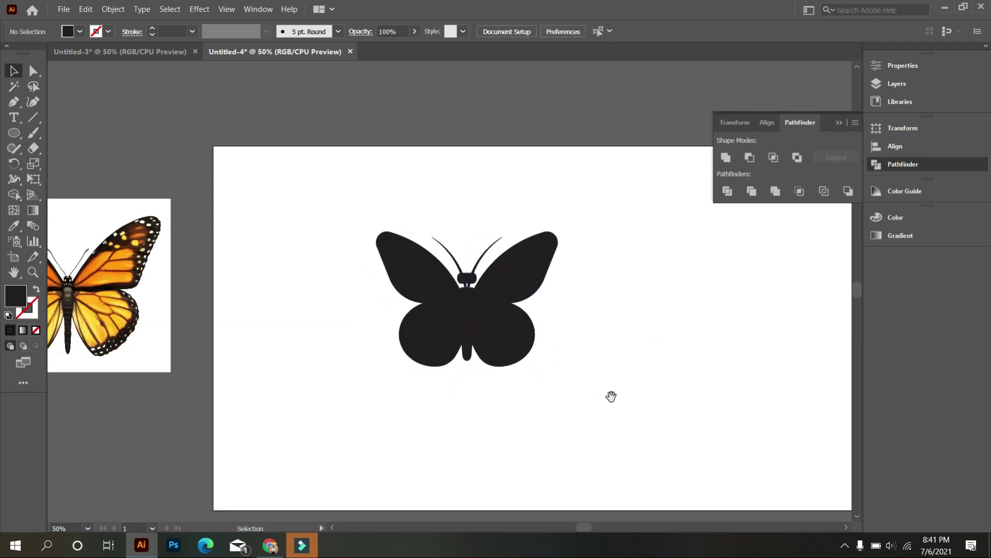
pyautogui.moveTo(611, 396); pyautogui.dragTo(450, 354)
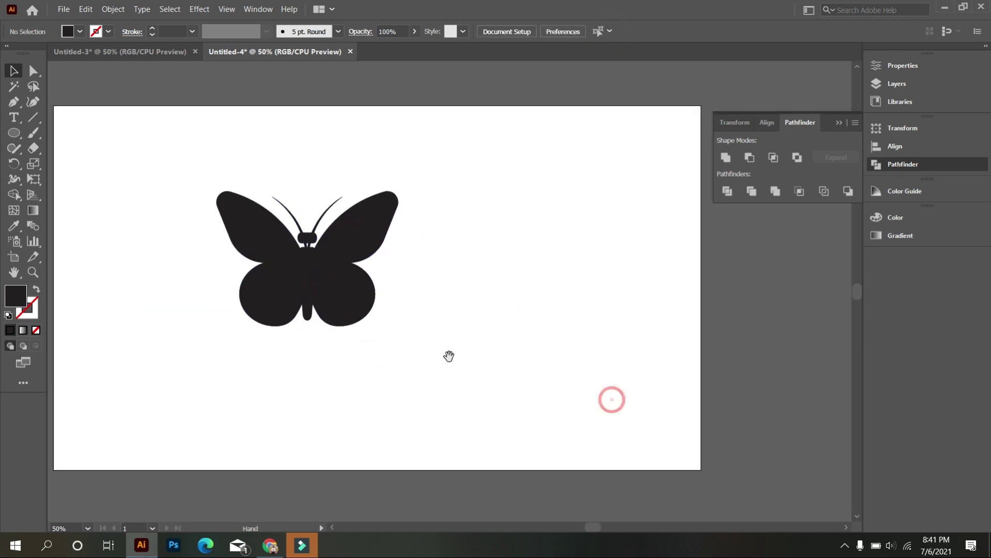
# Step: Draw an artboard-sized rectangle and send it to the back behind the butterfly
pyautogui.click(14, 135)
pyautogui.click(77, 131)
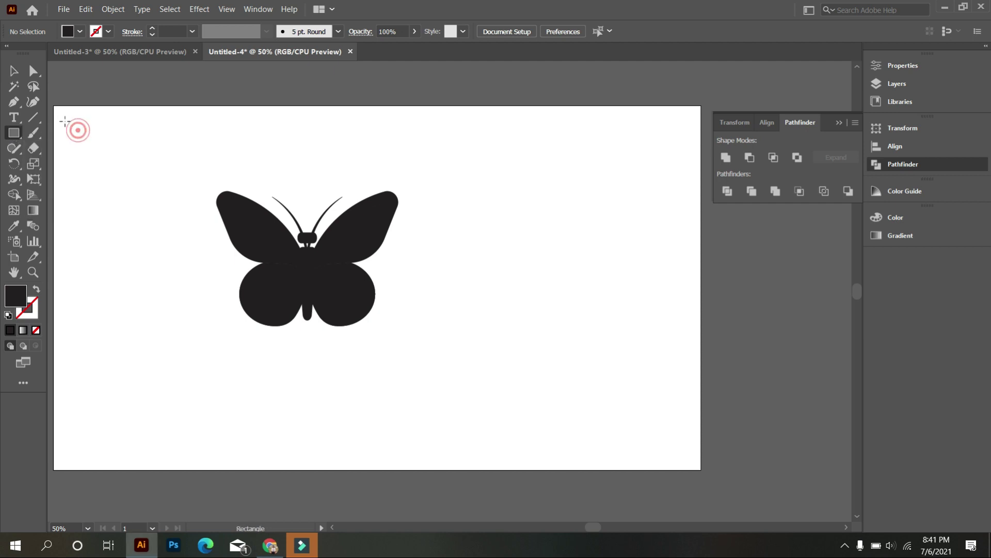
pyautogui.moveTo(55, 107)
pyautogui.mouseDown()
pyautogui.moveTo(703, 458)
pyautogui.moveTo(701, 472)
pyautogui.mouseUp()
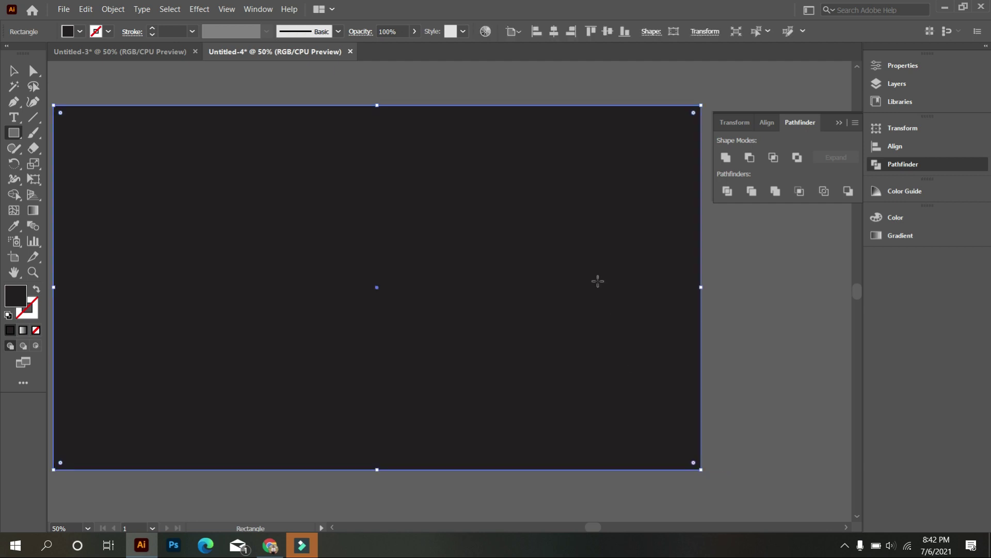
pyautogui.rightClick(598, 280)
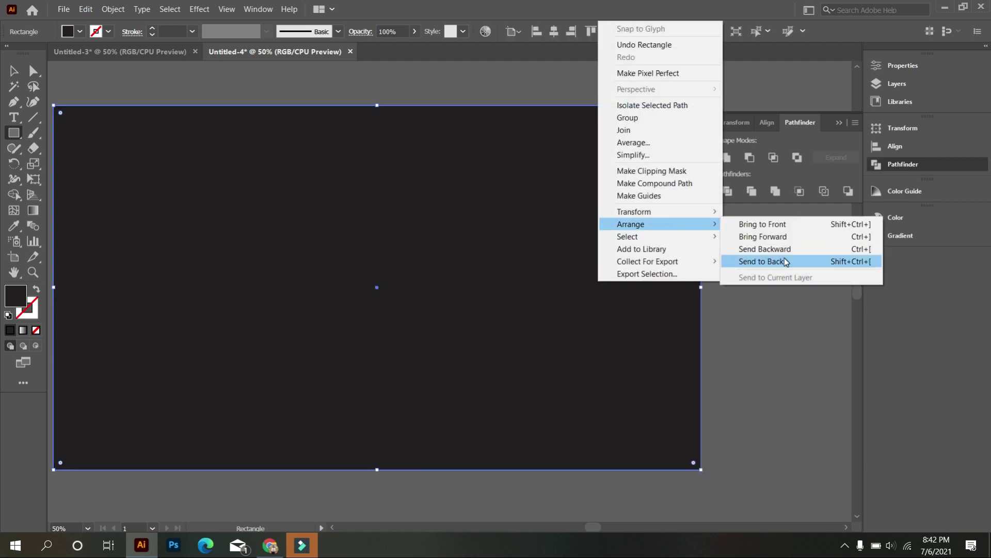
pyautogui.moveTo(630, 224)
pyautogui.click(781, 257)
pyautogui.click(13, 70)
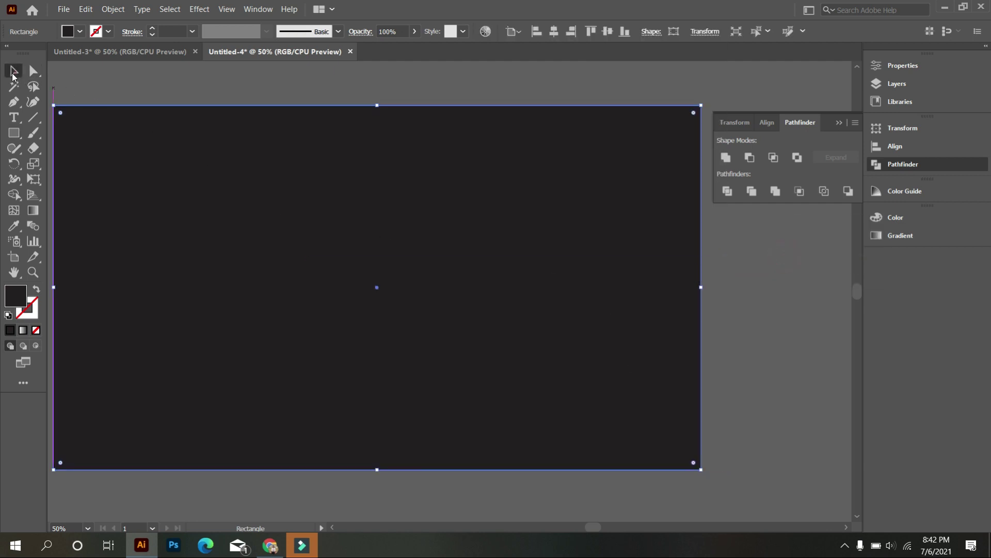
pyautogui.click(200, 186)
# Step: Fill all the butterfly parts with red
pyautogui.moveTo(221, 180); pyautogui.dragTo(442, 371)
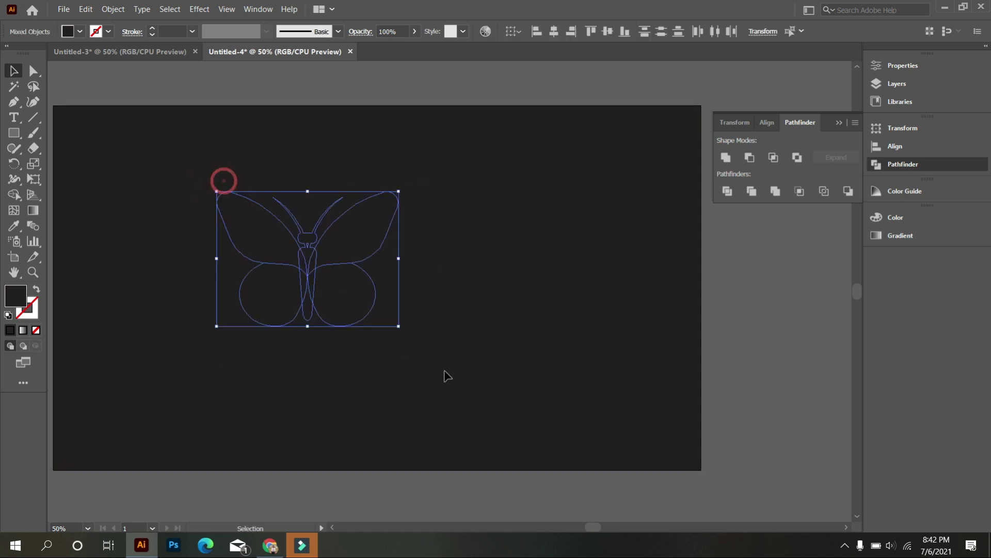
pyautogui.click(80, 32)
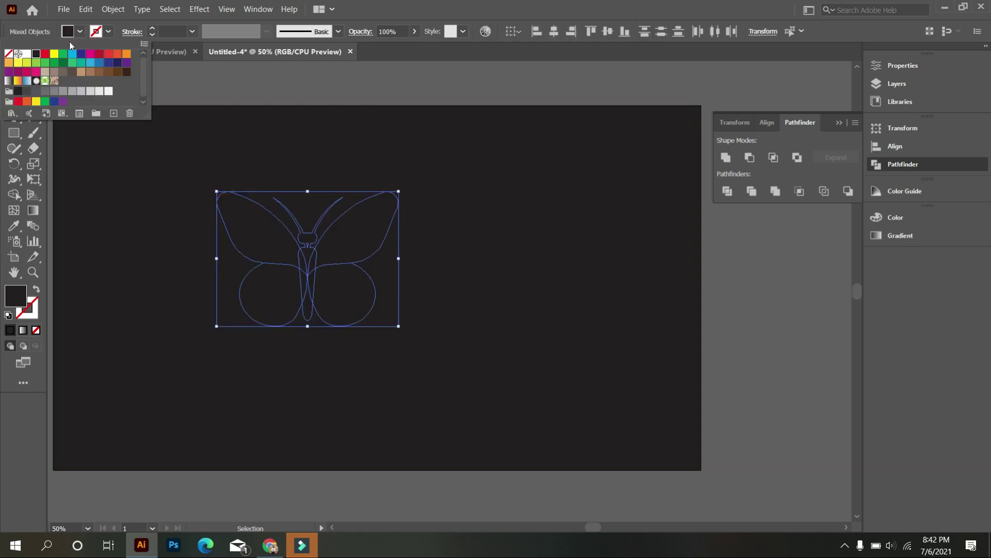
pyautogui.click(45, 54)
pyautogui.click(180, 271)
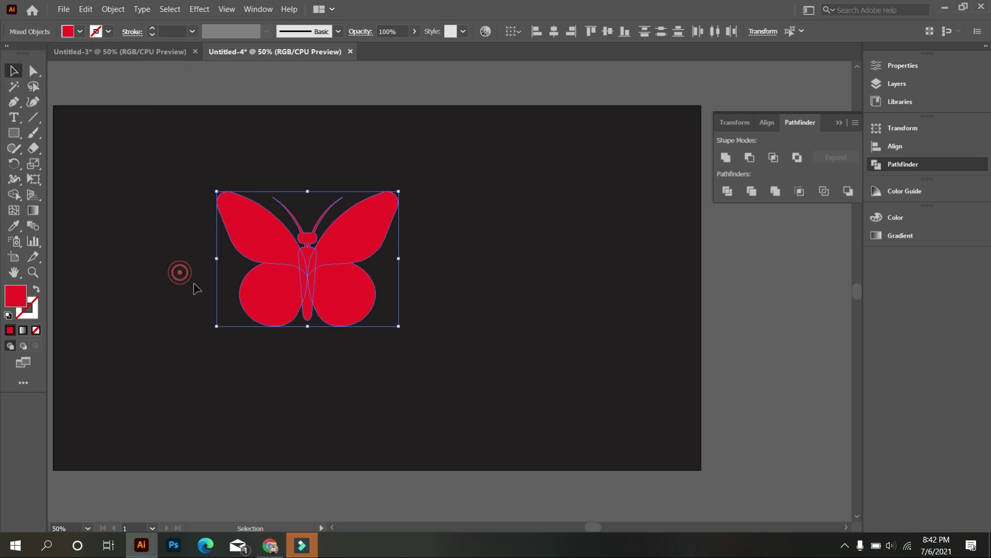
pyautogui.click(266, 376)
# Step: Apply the yellow-to-red gradient to the body, running vertically from tail to head
pyautogui.hotkey('ctrl', '1')
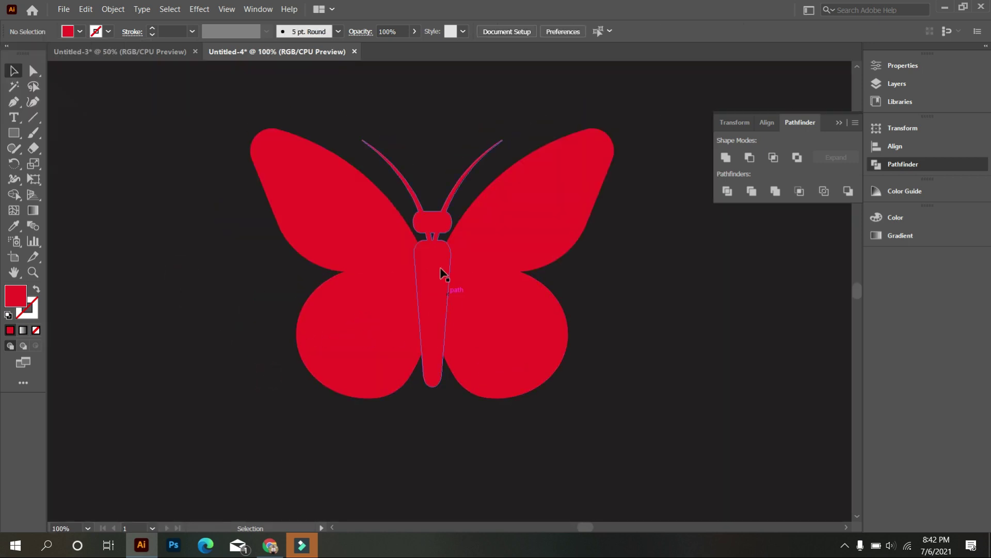
pyautogui.click(439, 262)
pyautogui.scroll(1, 411, 254)
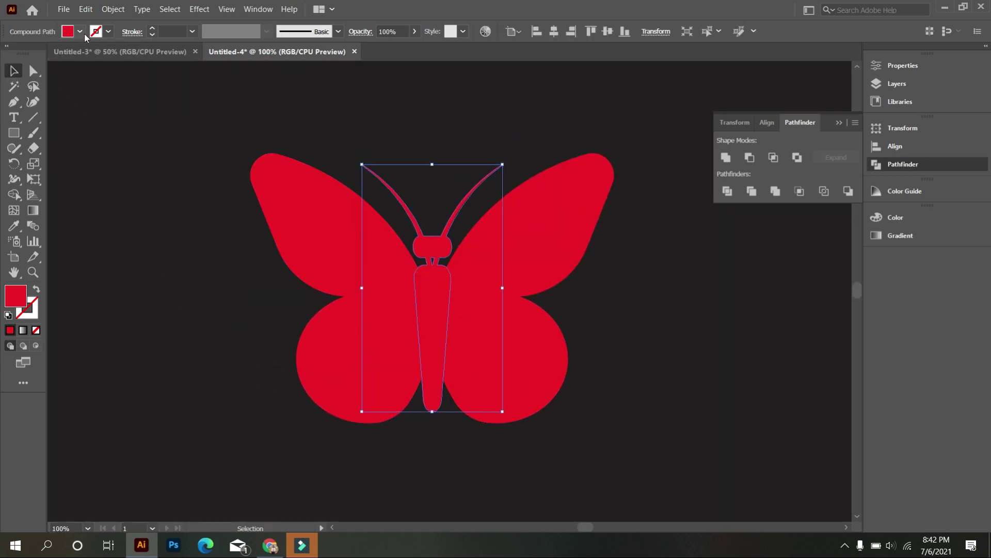
pyautogui.click(80, 32)
pyautogui.click(20, 83)
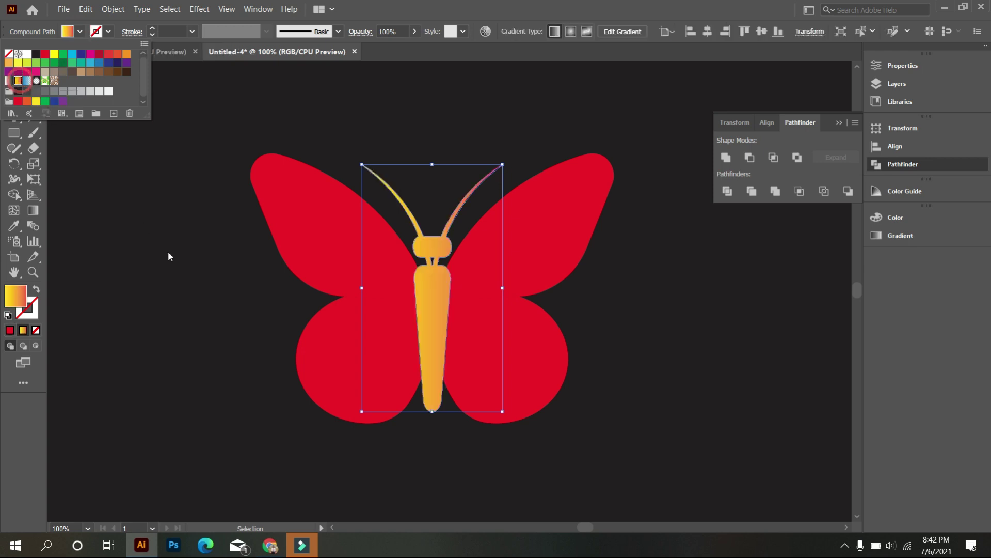
pyautogui.click(180, 274)
pyautogui.click(32, 211)
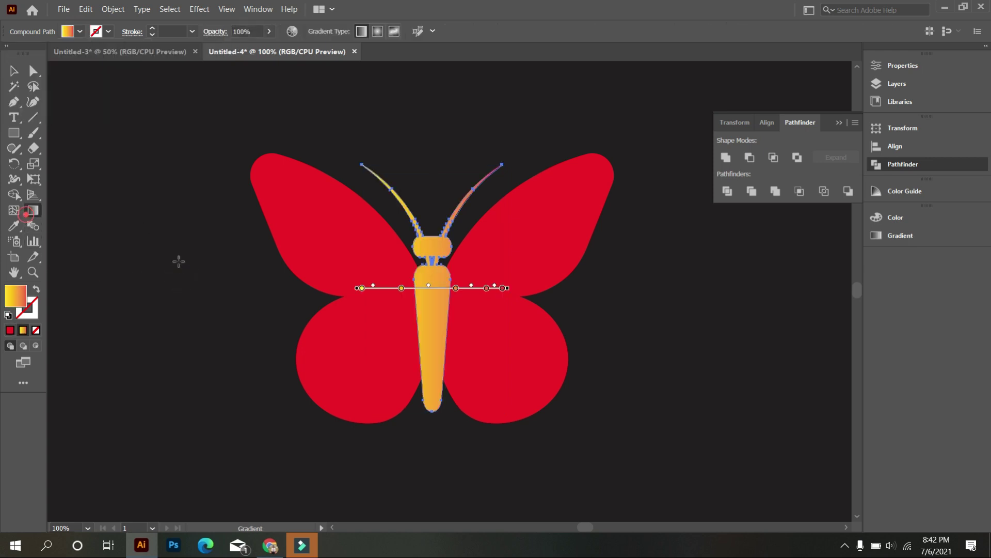
pyautogui.moveTo(444, 430); pyautogui.dragTo(430, 234)
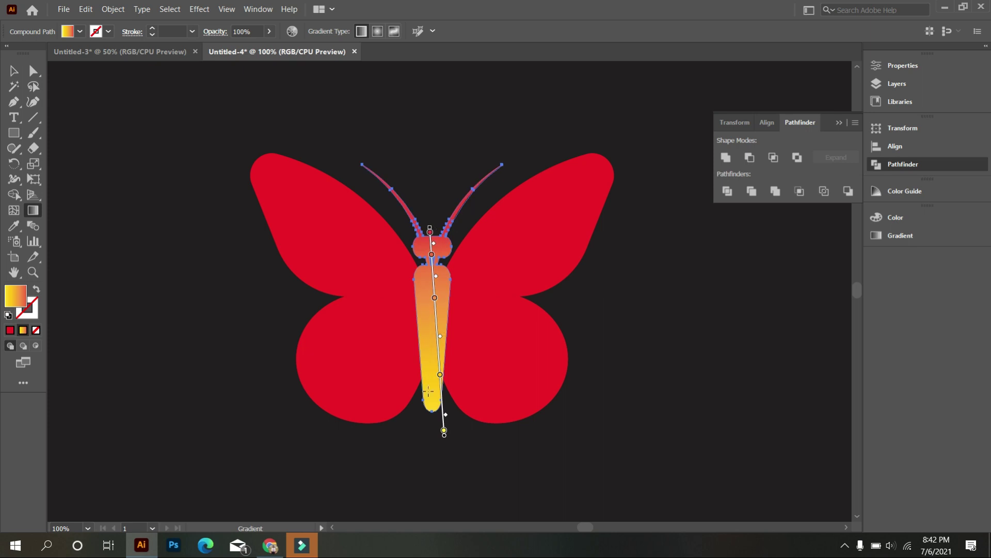
pyautogui.moveTo(427, 416); pyautogui.dragTo(429, 245)
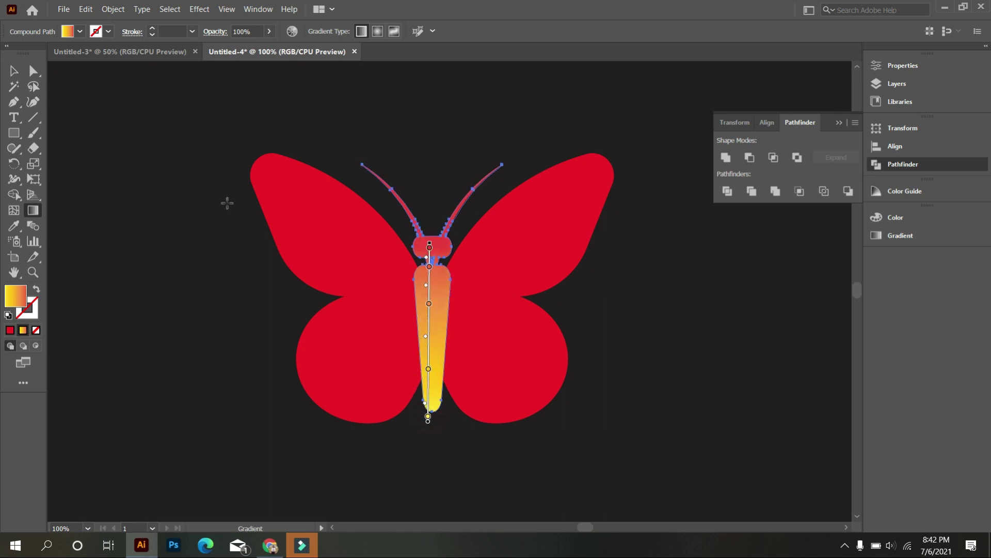
pyautogui.click(15, 72)
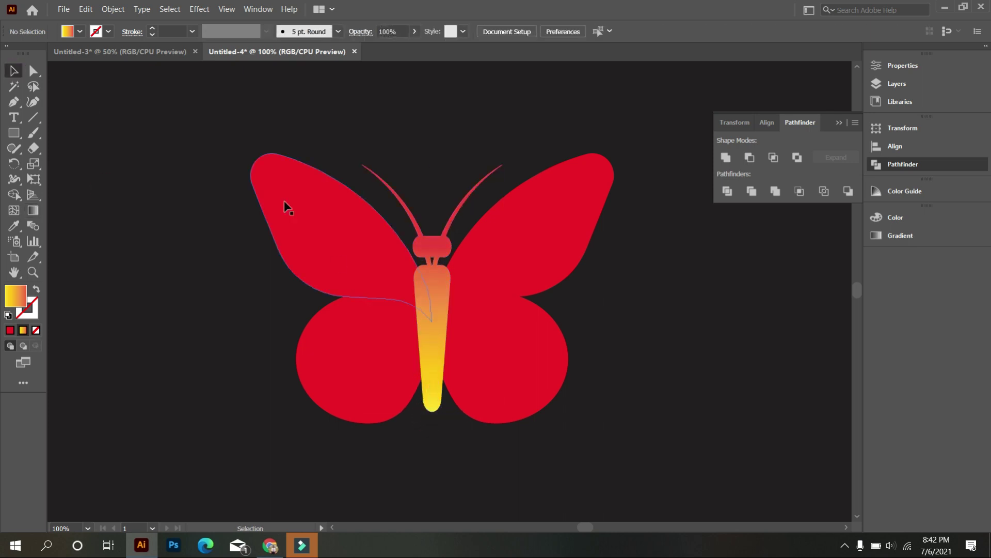
pyautogui.click(286, 203)
# Step: Apply the yellow-to-red gradient swatch to the wings and ungroup the butterfly
pyautogui.click(79, 32)
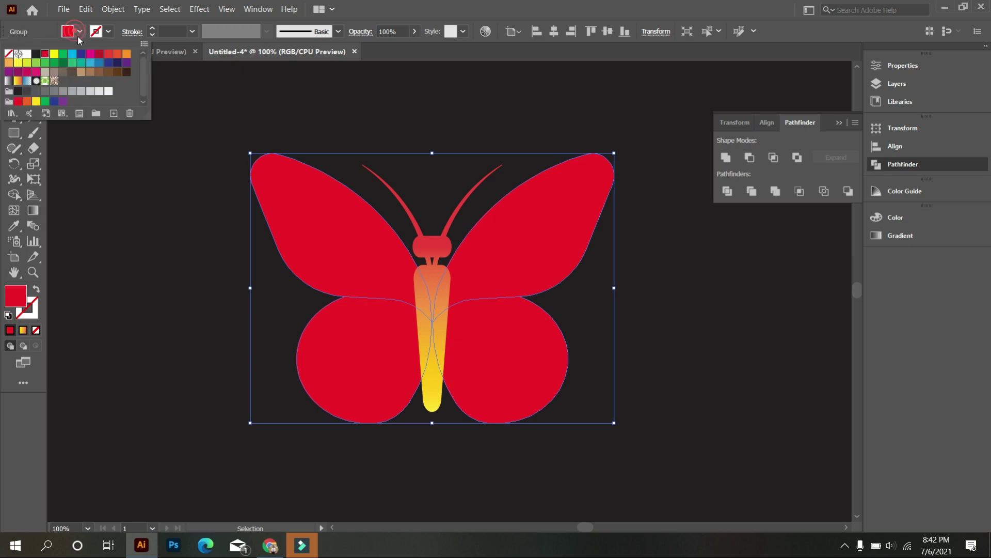
pyautogui.click(18, 81)
pyautogui.click(142, 217)
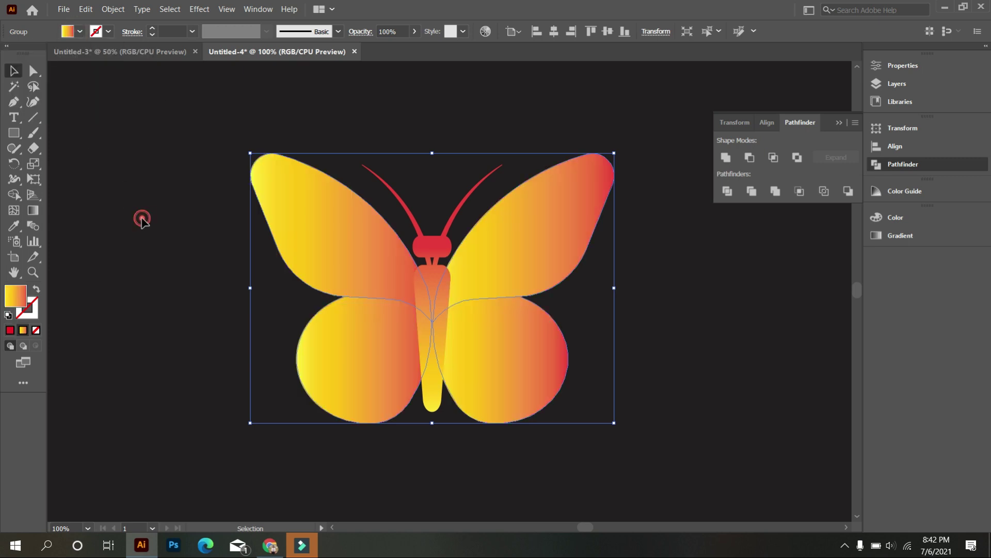
pyautogui.scroll(-1, 463, 374)
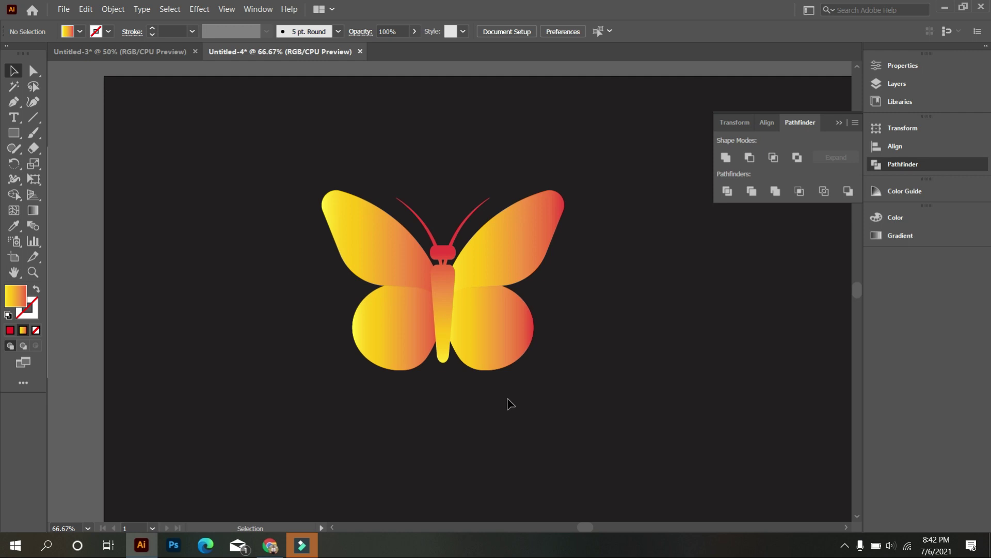
pyautogui.click(492, 380)
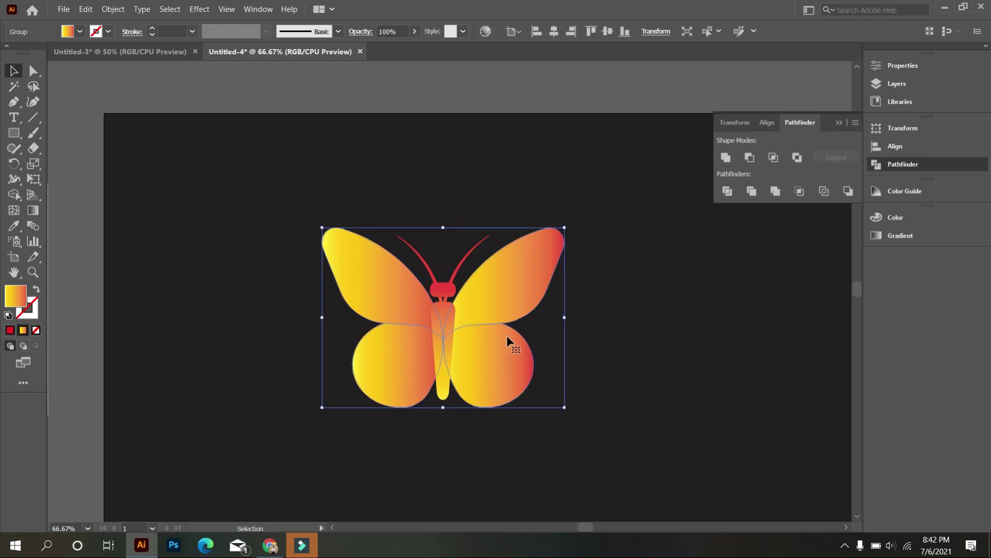
pyautogui.rightClick(506, 336)
pyautogui.click(562, 236)
pyautogui.click(655, 308)
# Step: Redirect the right wings' gradient to run from red near the body to yellow outward
pyautogui.click(515, 359)
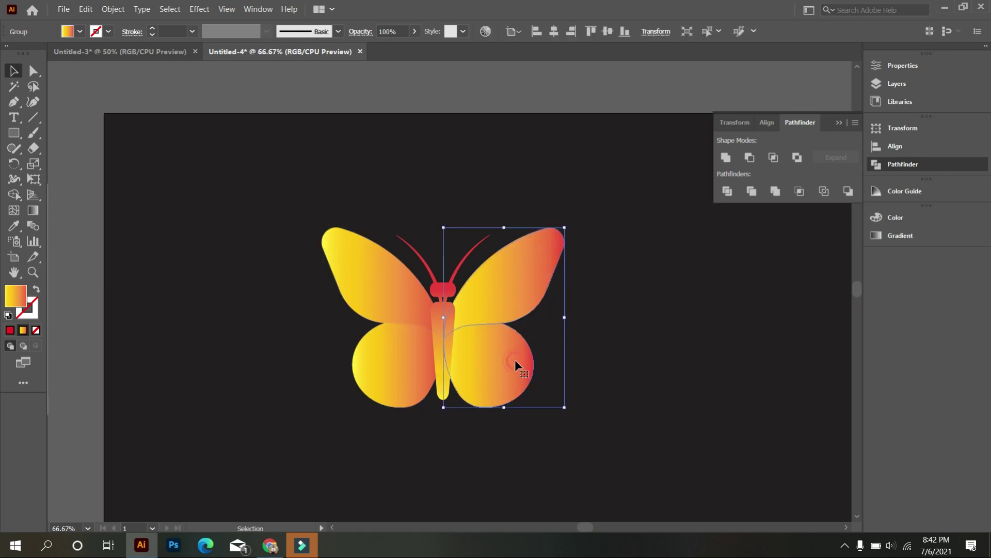
pyautogui.click(32, 210)
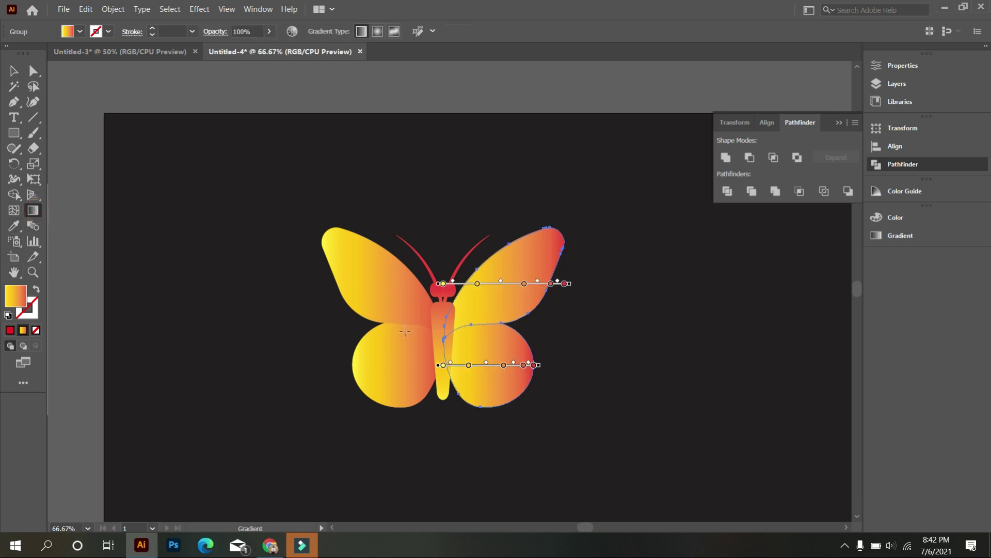
pyautogui.moveTo(413, 331); pyautogui.dragTo(560, 337)
pyautogui.moveTo(443, 295); pyautogui.dragTo(594, 331)
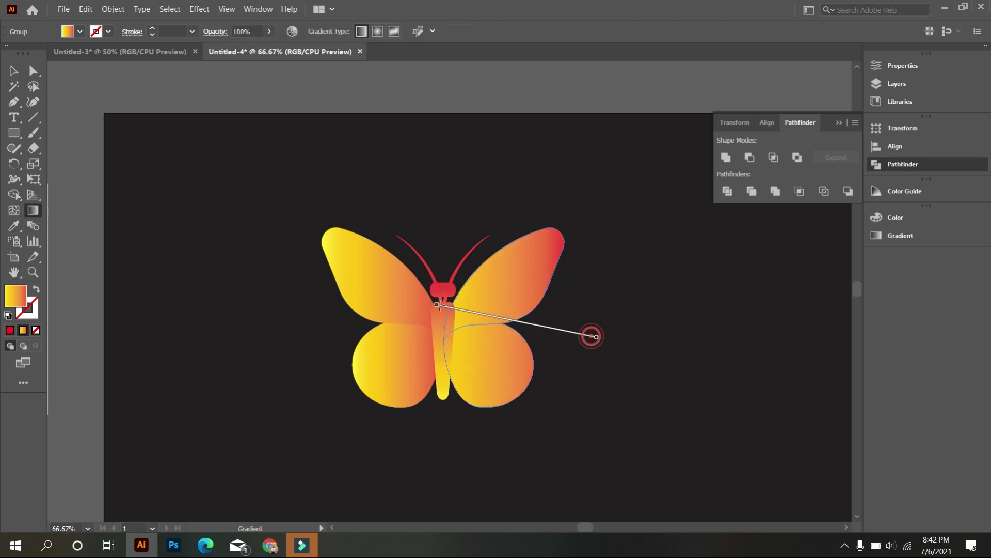
pyautogui.moveTo(443, 283); pyautogui.dragTo(587, 334)
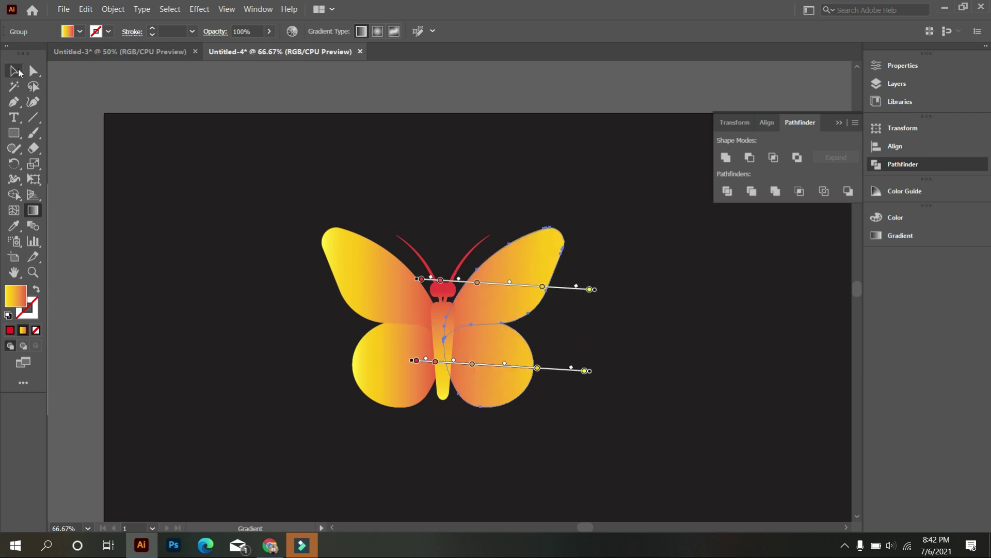
pyautogui.click(14, 71)
pyautogui.click(305, 269)
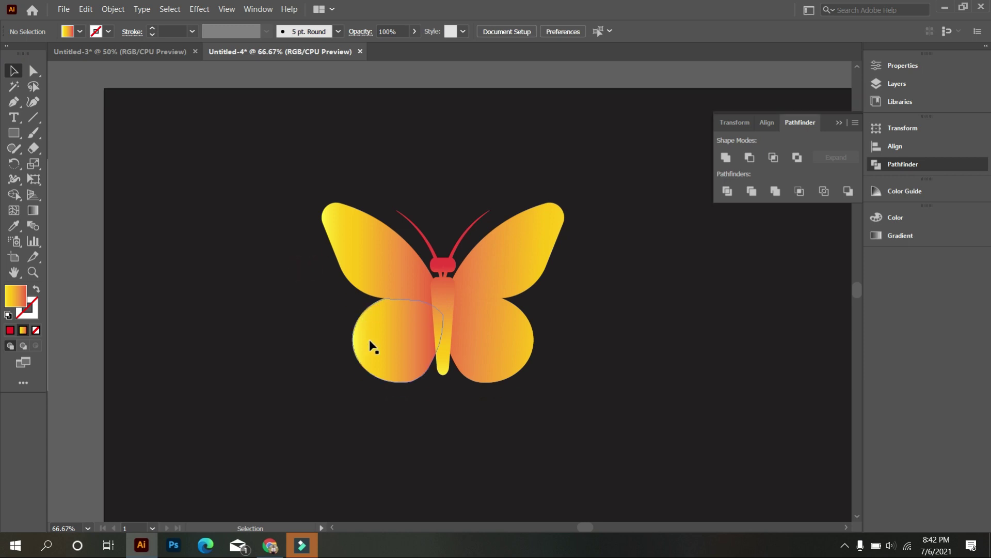
# Step: Fine-tune the right wings' gradient direction so both sides mirror
pyautogui.hotkey('ctrl', '1')
pyautogui.scroll(1, 716, 370)
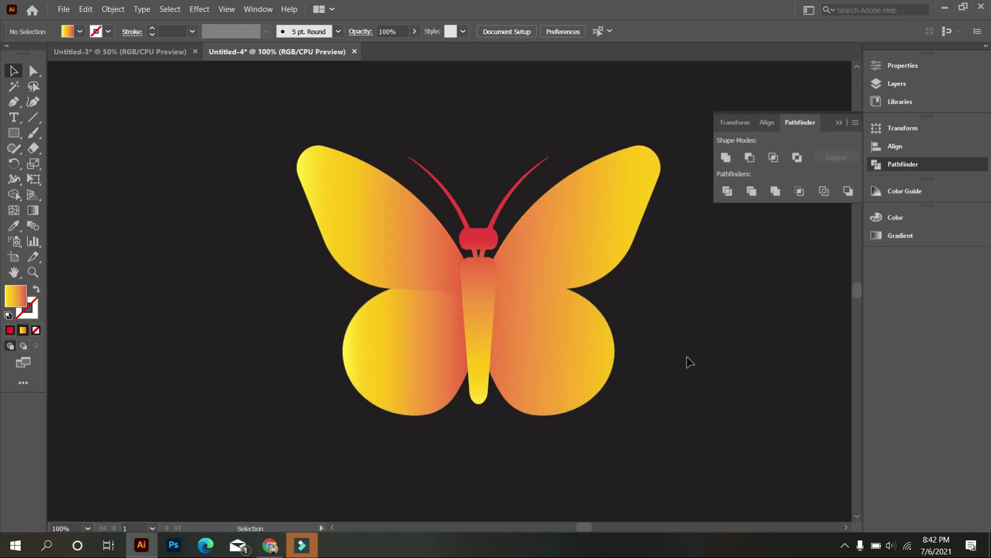
pyautogui.click(605, 357)
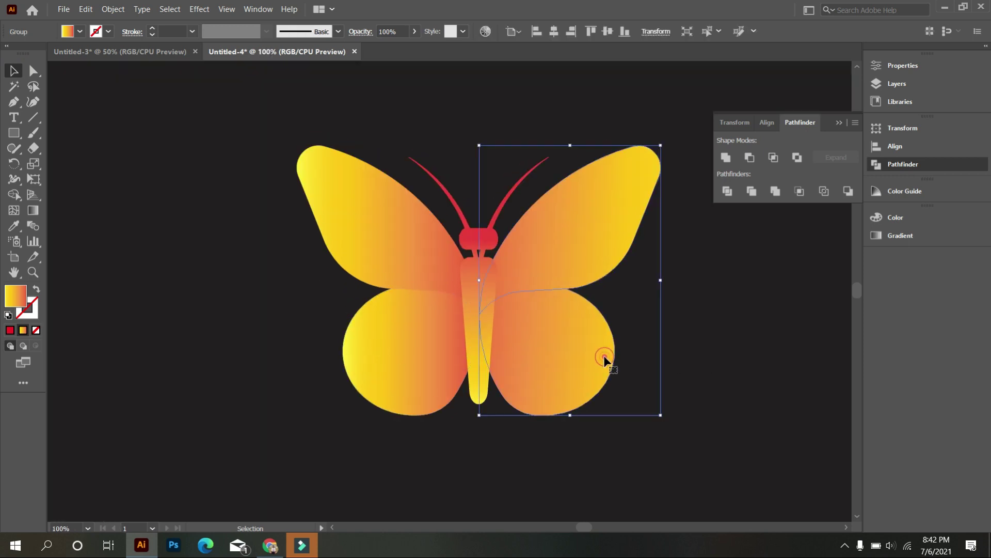
pyautogui.click(33, 210)
pyautogui.moveTo(455, 230); pyautogui.dragTo(637, 309)
pyautogui.moveTo(507, 288); pyautogui.dragTo(686, 336)
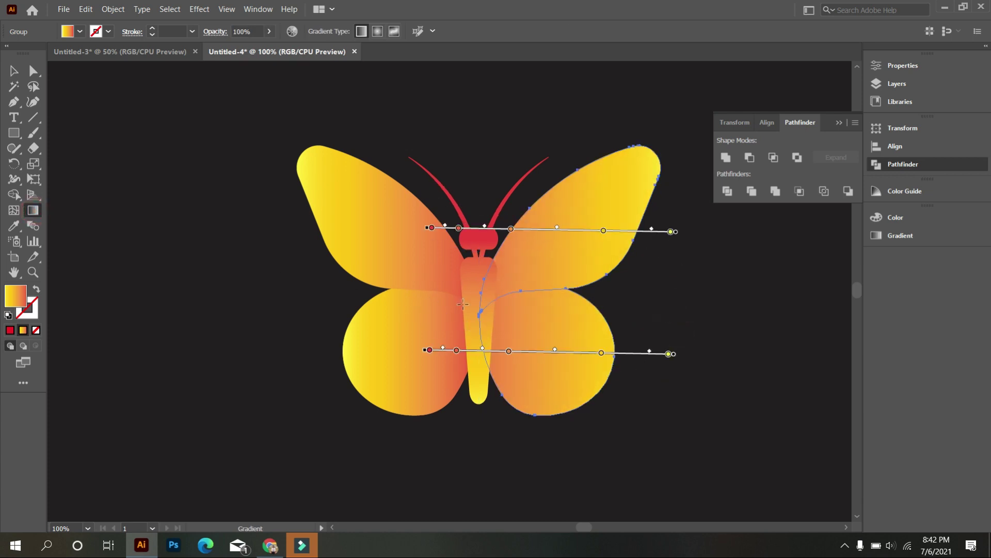